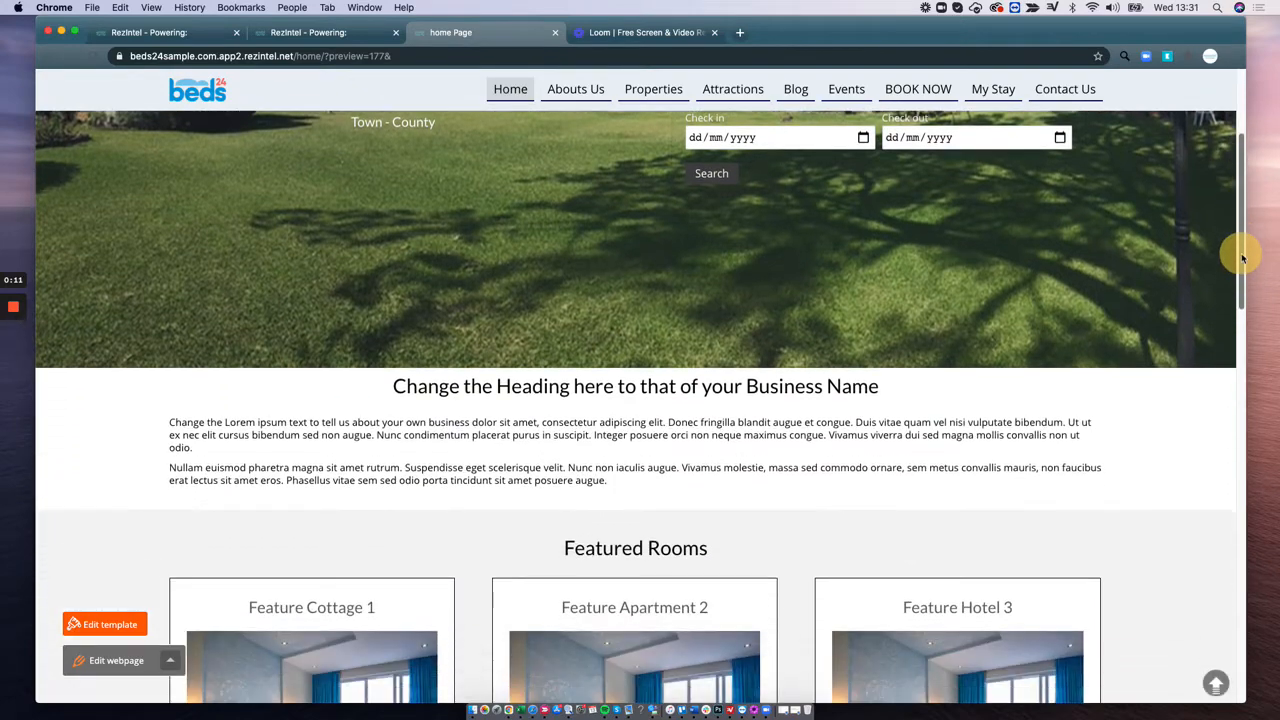
Open the Home webpage from the website's Main Menu pages for editing and display its Content Bar 2 section.
{"action": "left_click_drag", "start_coordinate": [629, 486], "coordinate": [480, 388]}
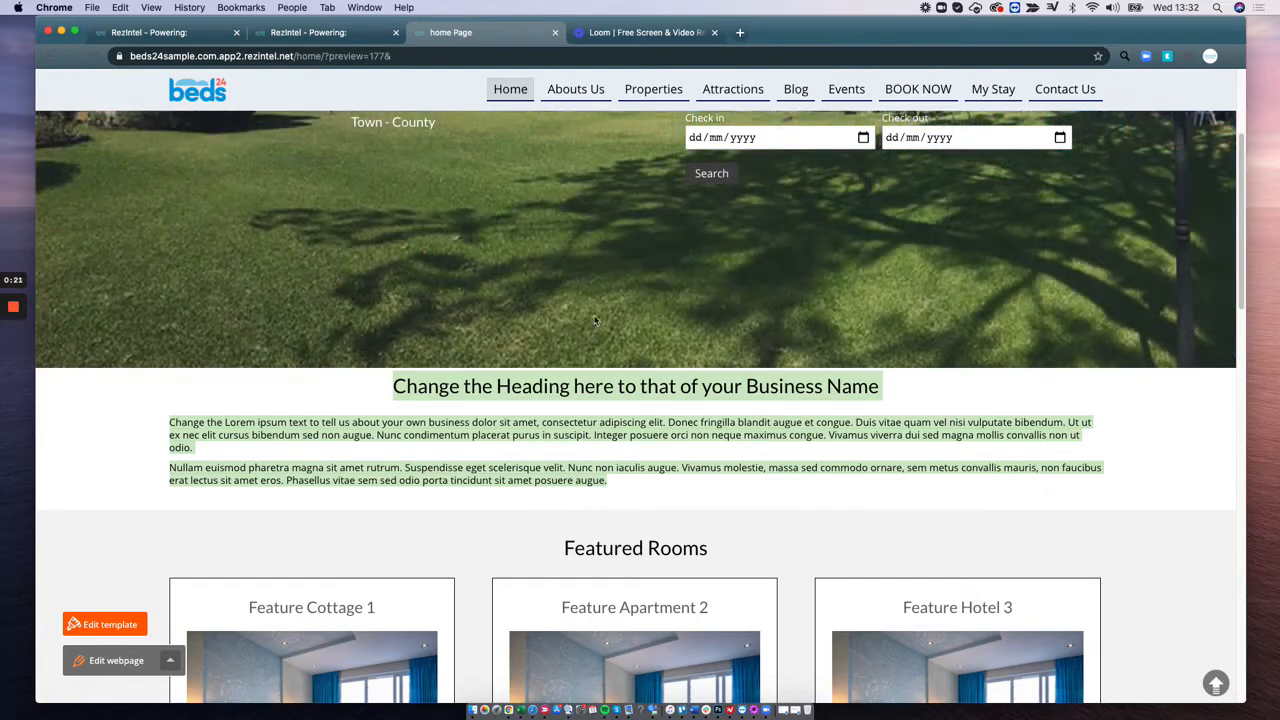
{"action": "left_click", "coordinate": [171, 663]}
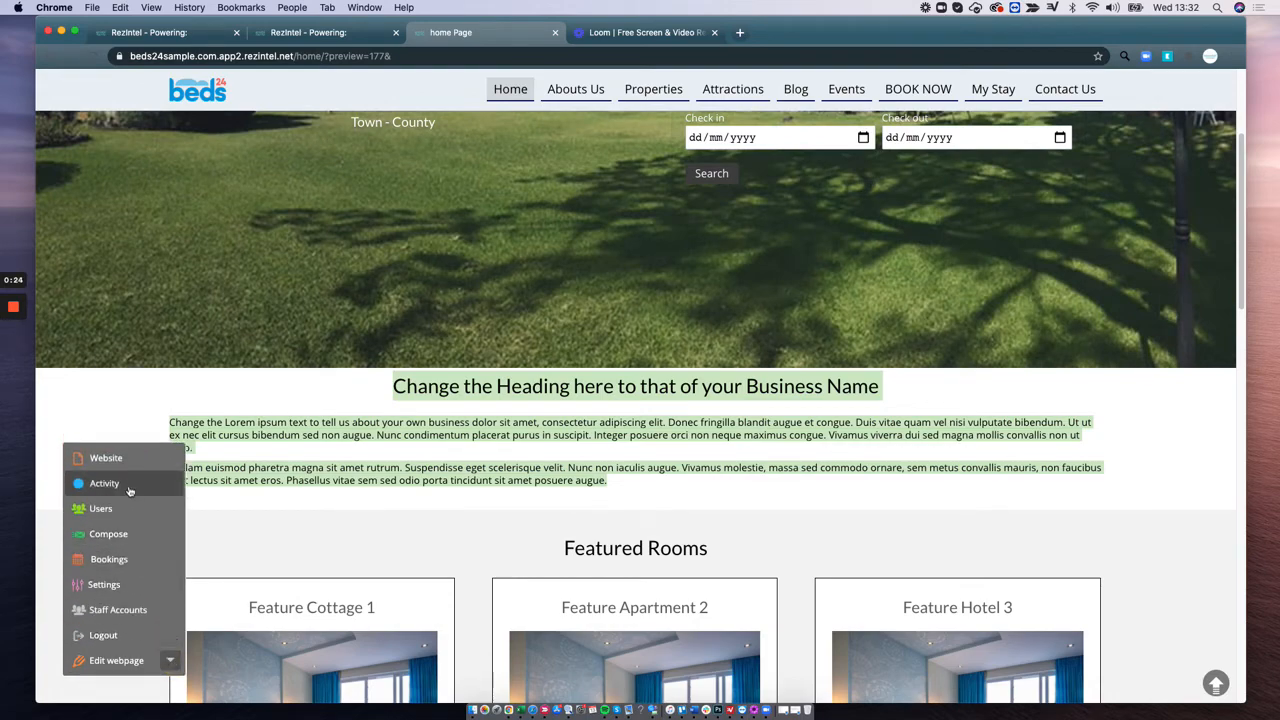
{"action": "left_click", "coordinate": [128, 468]}
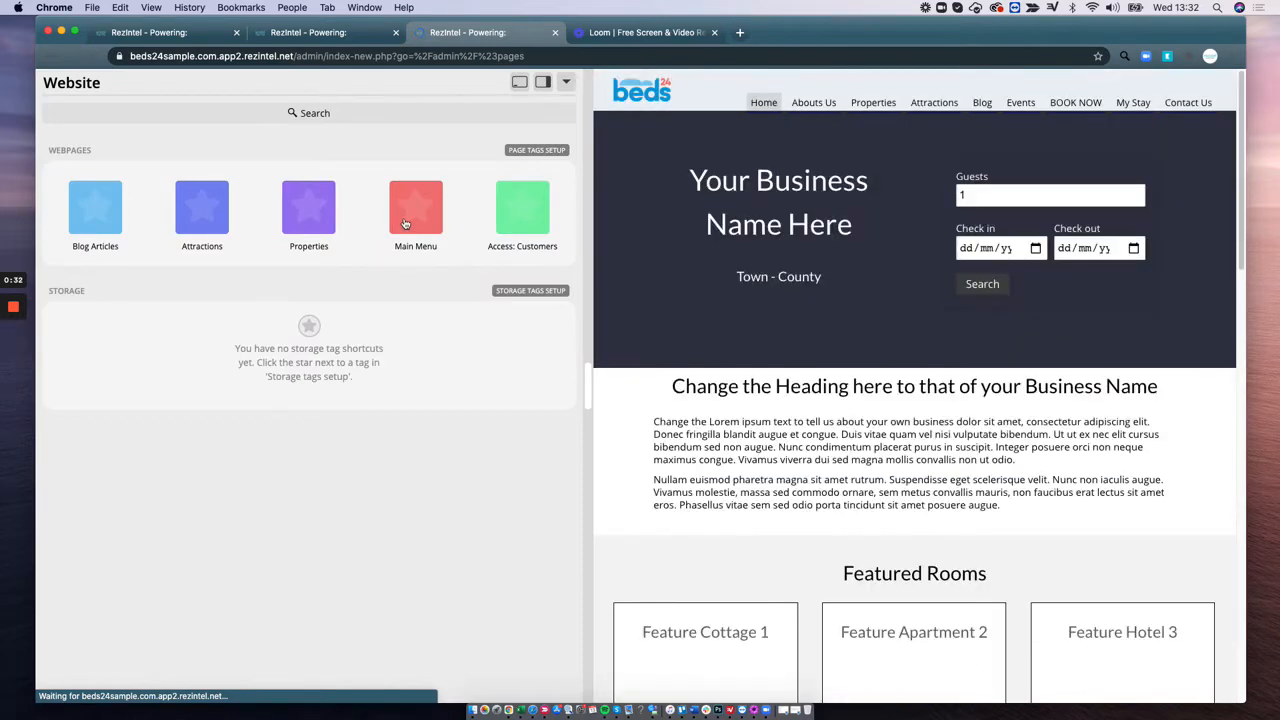
{"action": "left_click", "coordinate": [405, 223]}
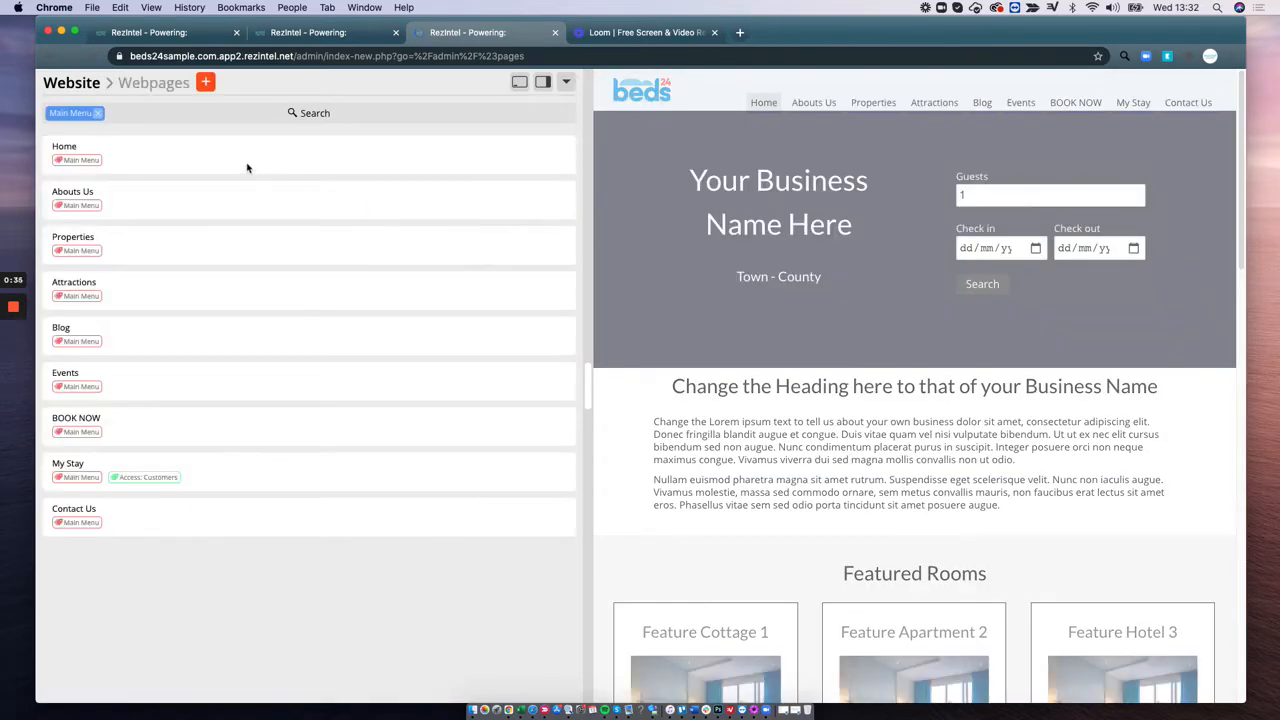
{"action": "left_click", "coordinate": [247, 167]}
{"action": "left_click", "coordinate": [386, 679]}
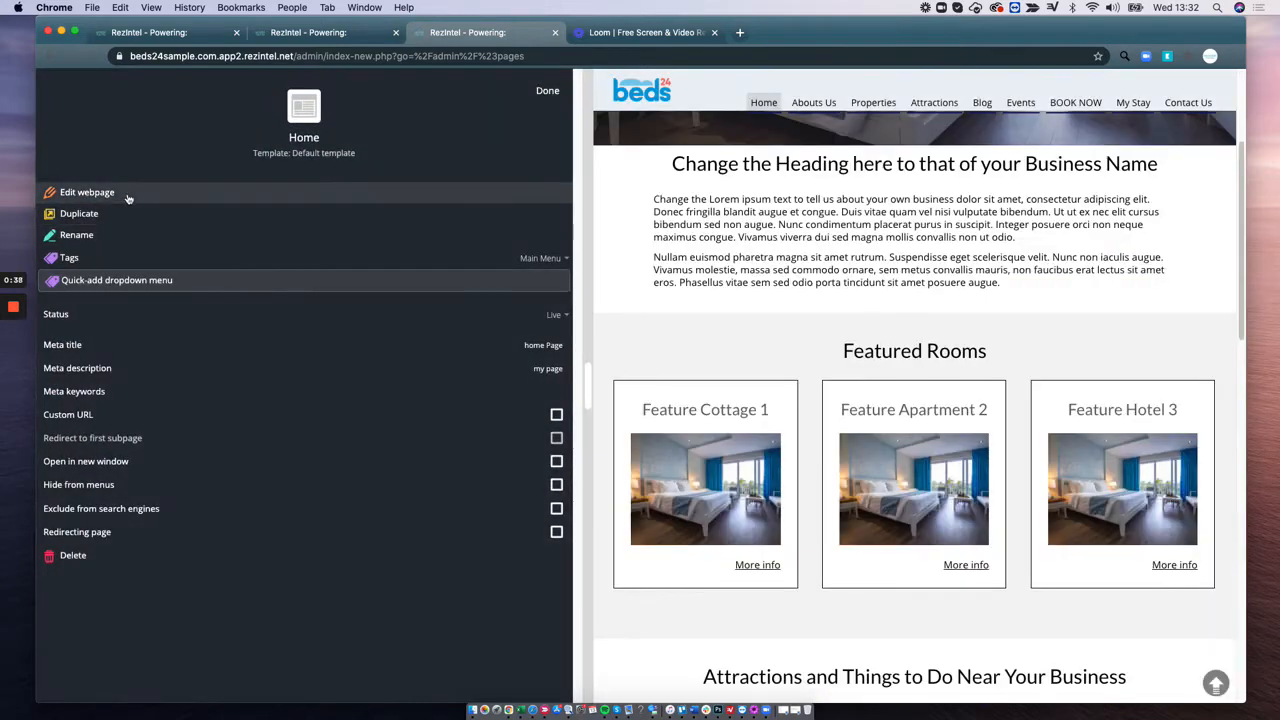
{"action": "left_click", "coordinate": [125, 194]}
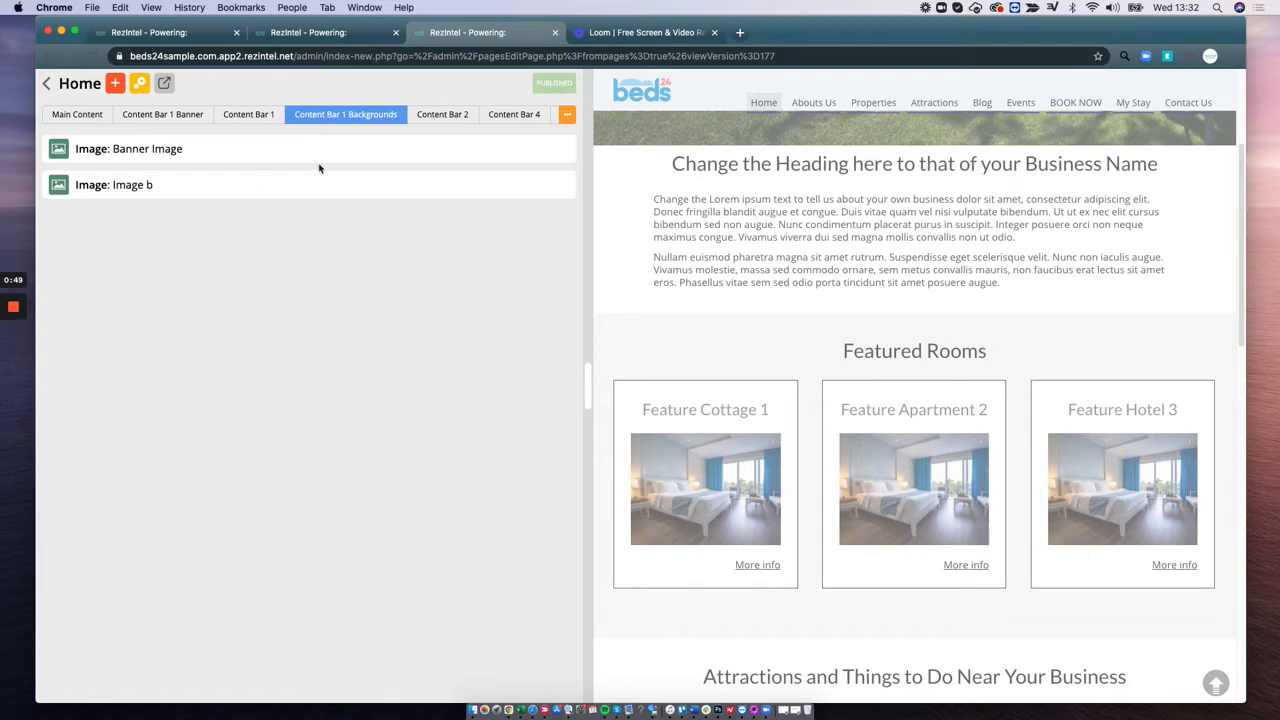
{"action": "left_click", "coordinate": [436, 118]}
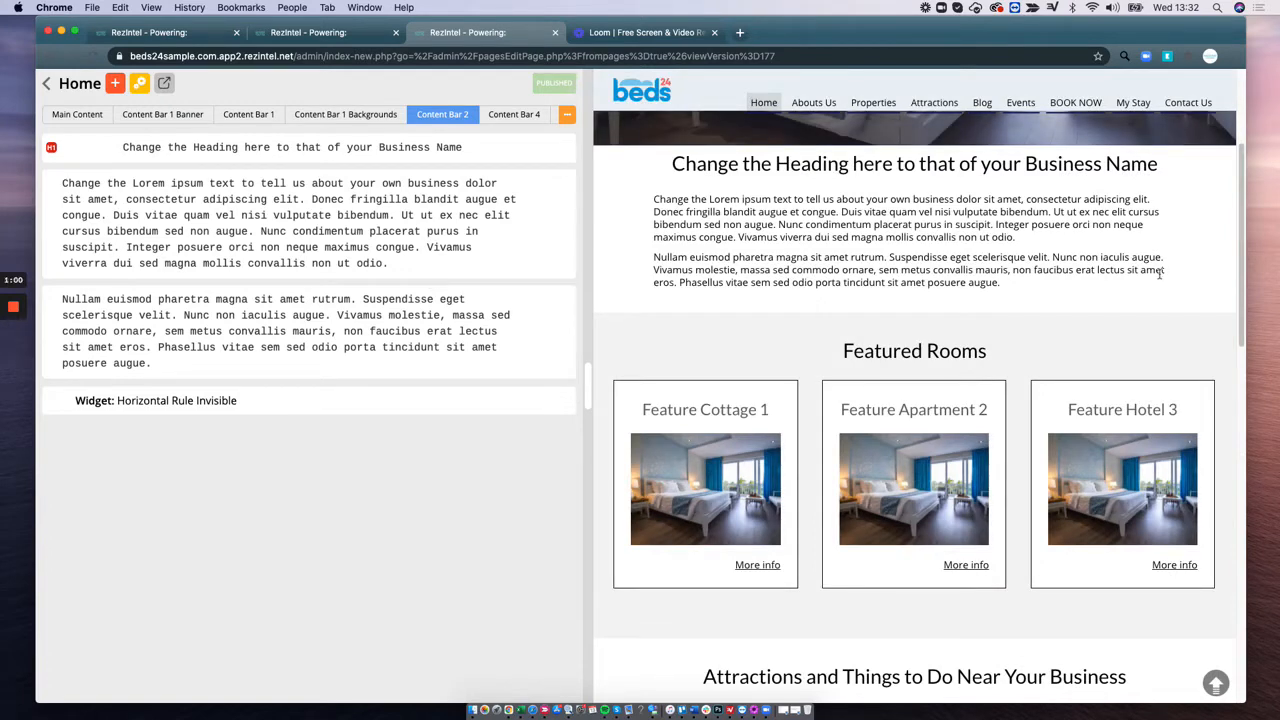
Examine Content Bar 2's heading, two paragraphs and horizontal rule widget against the page preview.
{"action": "scroll", "coordinate": [1114, 317], "scroll_direction": "up", "scroll_amount": 5}
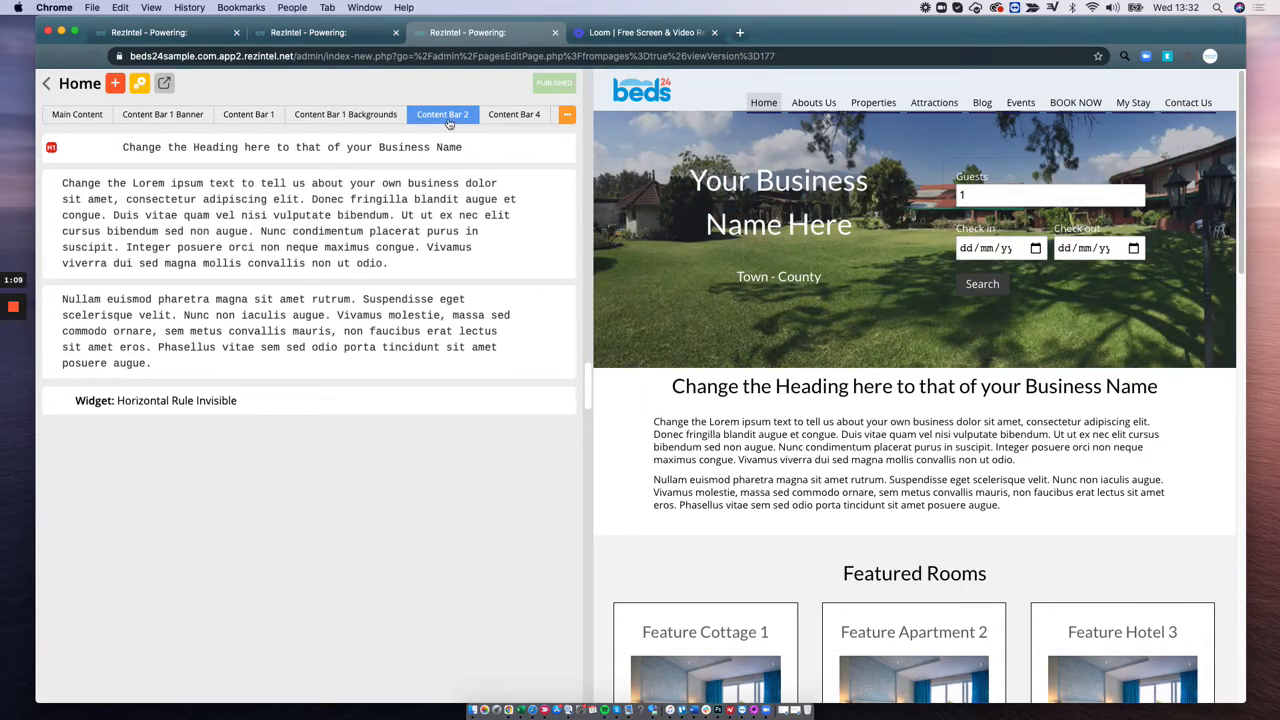
{"action": "scroll", "coordinate": [1244, 193], "scroll_direction": "down", "scroll_amount": 1}
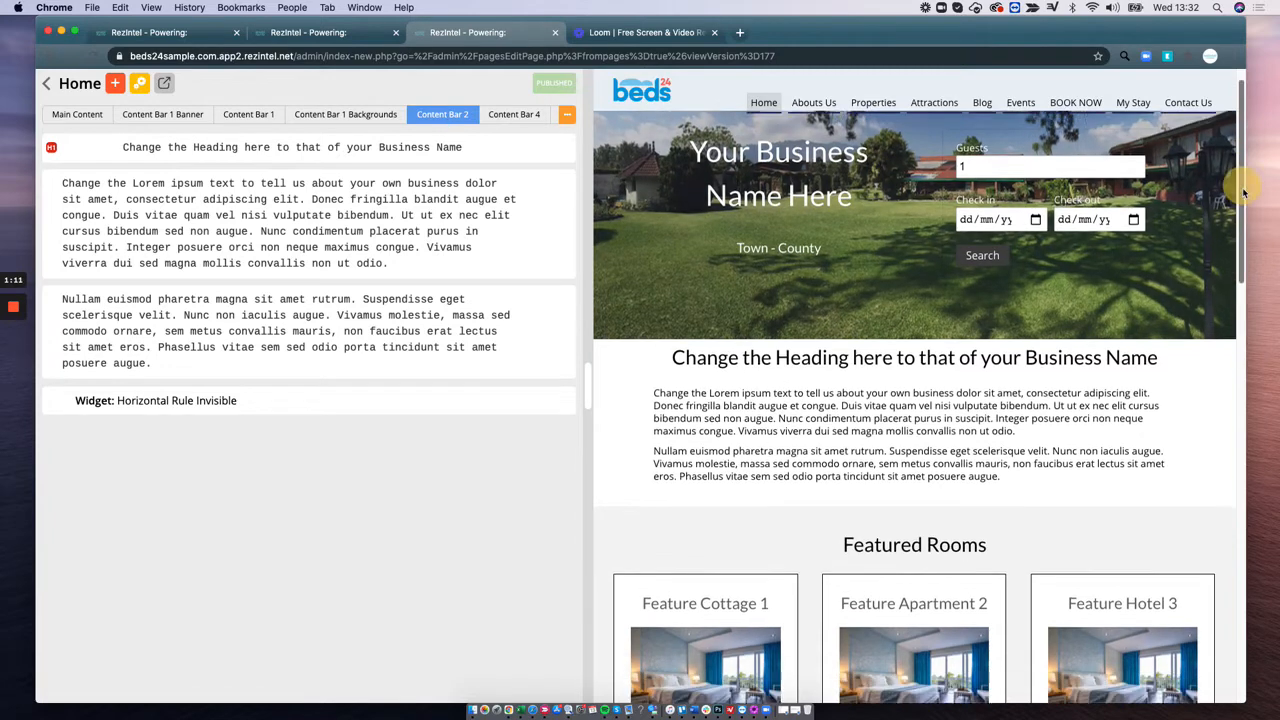
{"action": "scroll", "coordinate": [1244, 193], "scroll_direction": "down", "scroll_amount": 4}
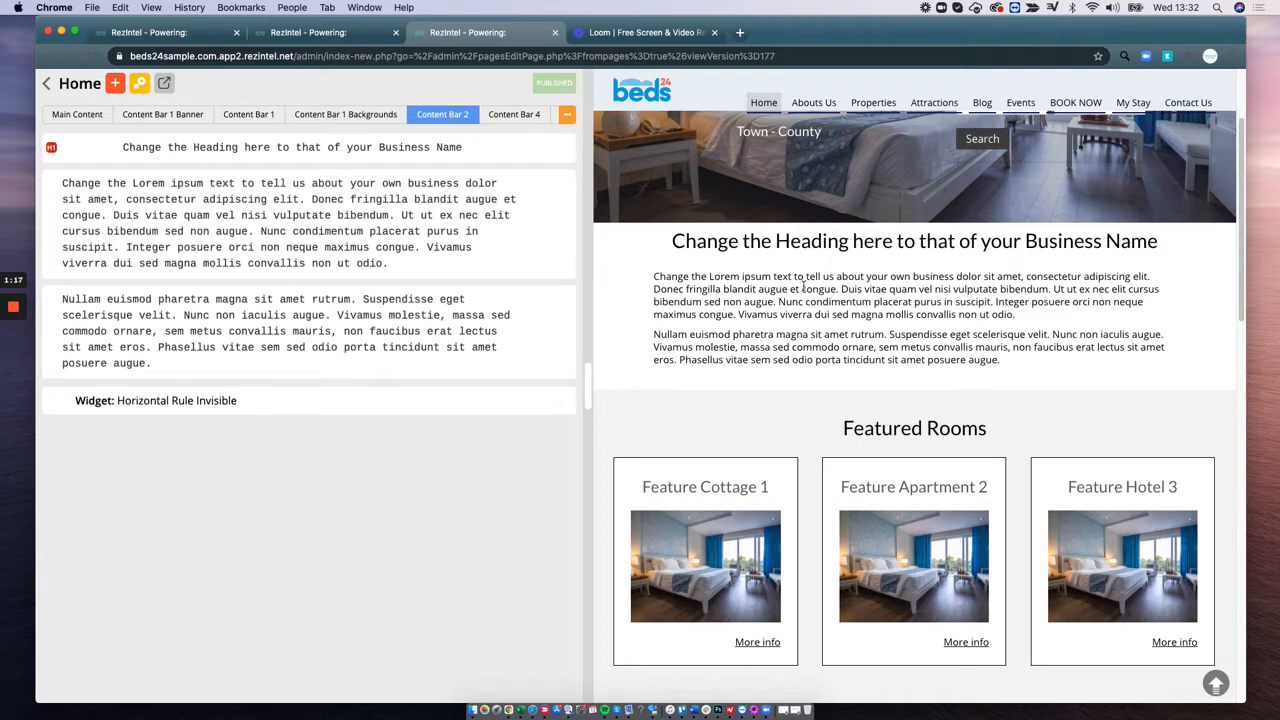
{"action": "left_click", "coordinate": [238, 147]}
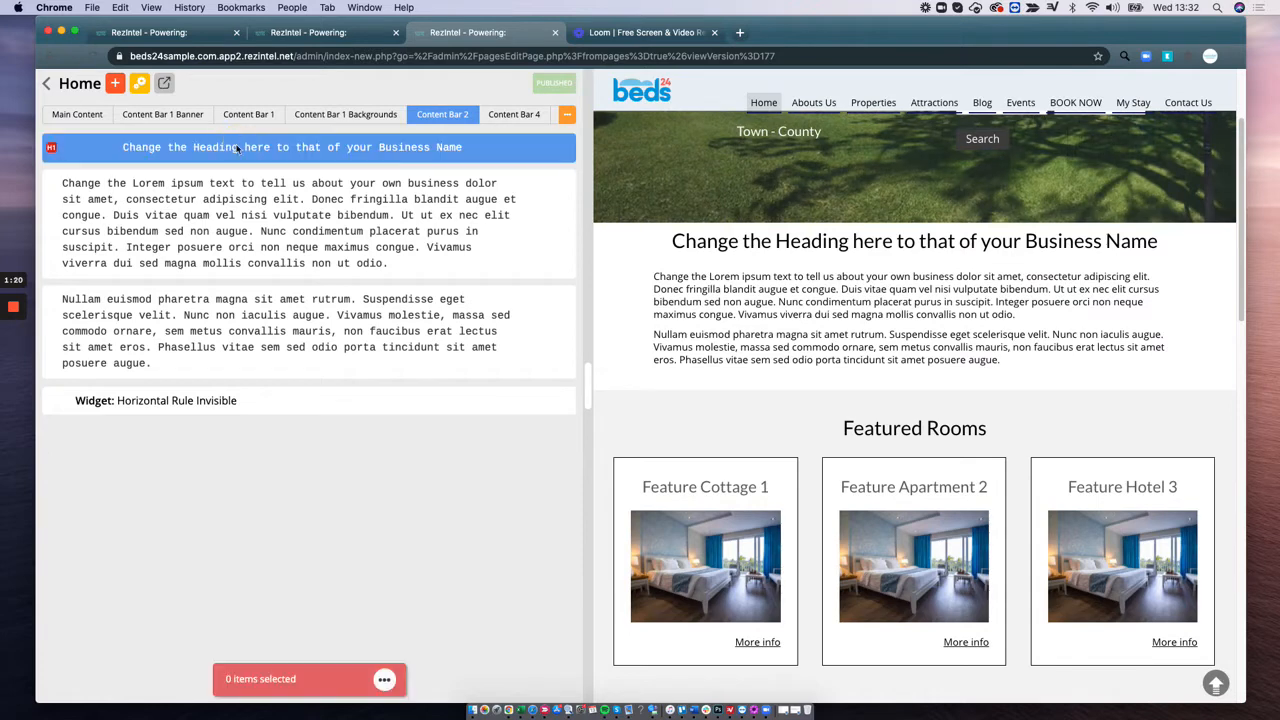
{"action": "left_click", "coordinate": [238, 215]}
{"action": "left_click", "coordinate": [241, 330]}
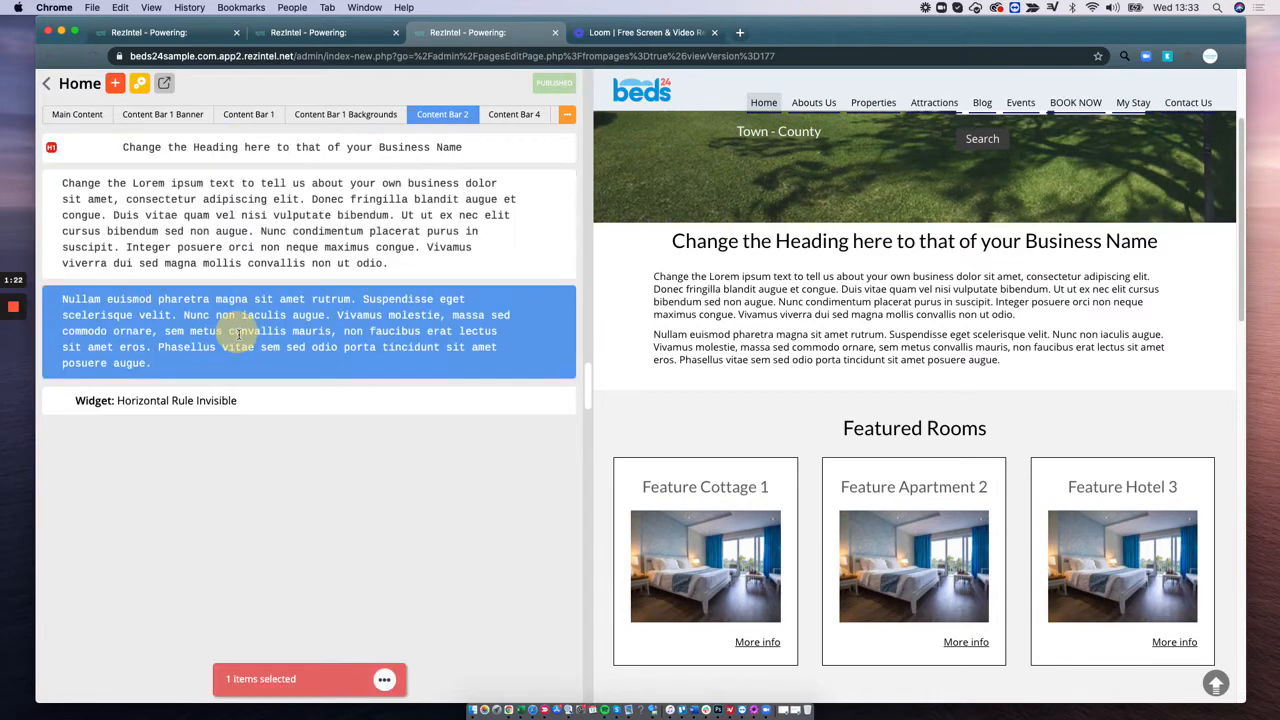
{"action": "left_click", "coordinate": [266, 404]}
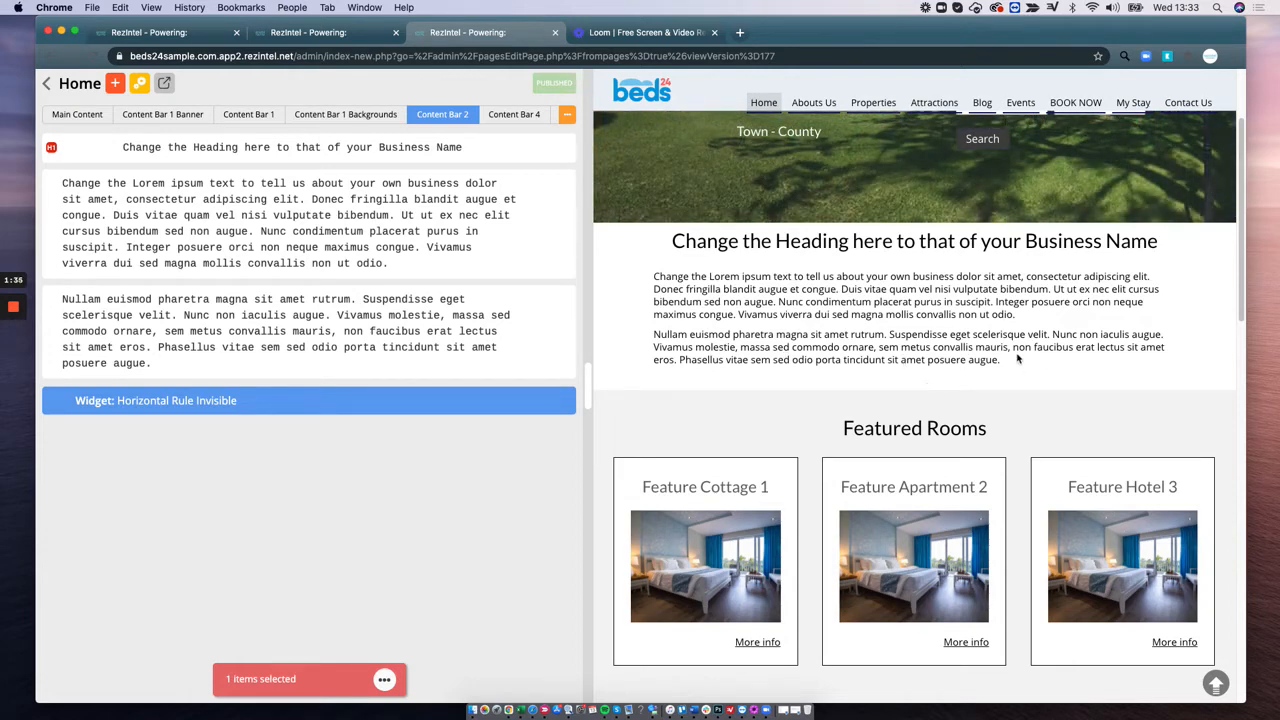
Insert the word "Start" before "Nunc condimentum" in the first paragraph of Content Bar 2.
{"action": "left_click", "coordinate": [260, 238]}
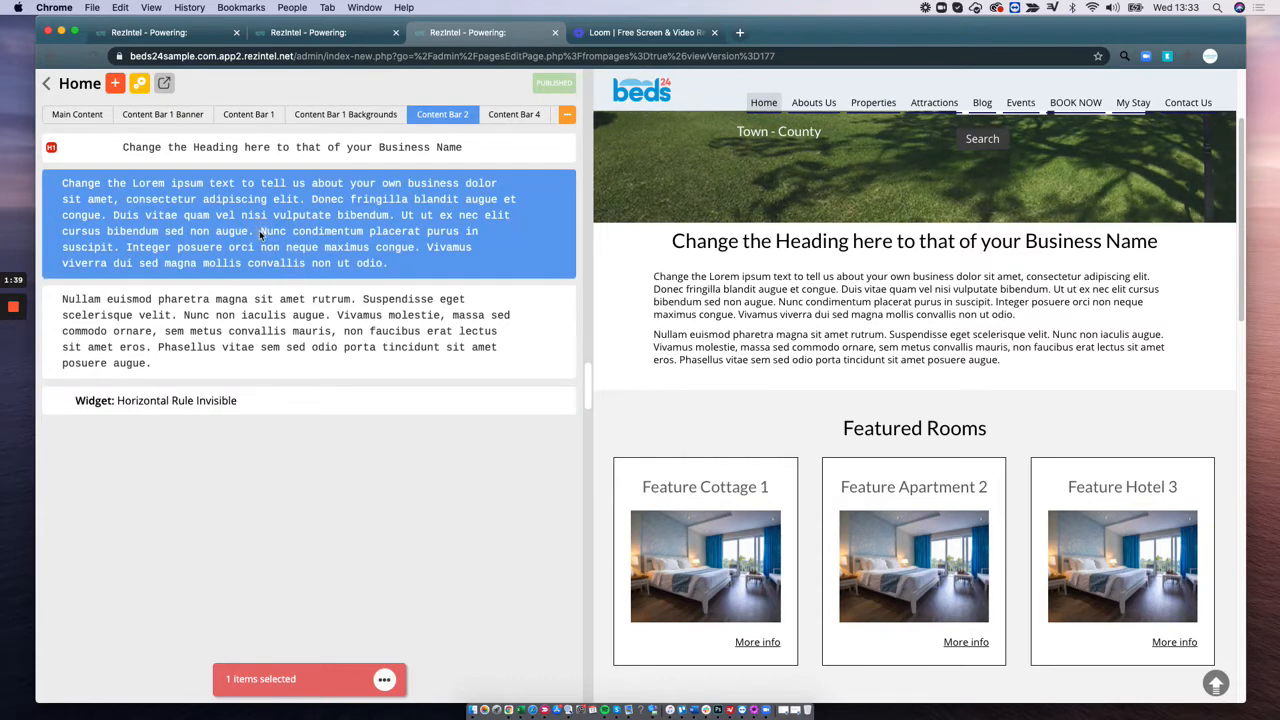
{"action": "left_click", "coordinate": [260, 234]}
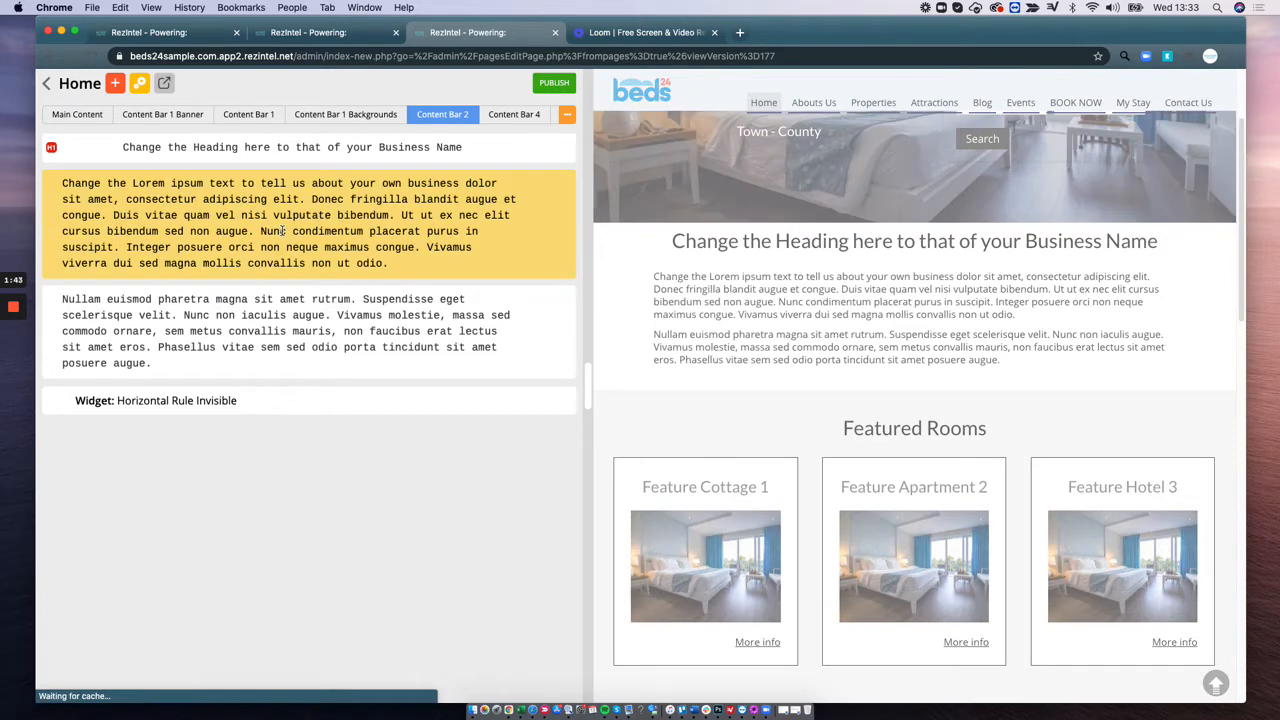
{"action": "type", "text": "Start"}
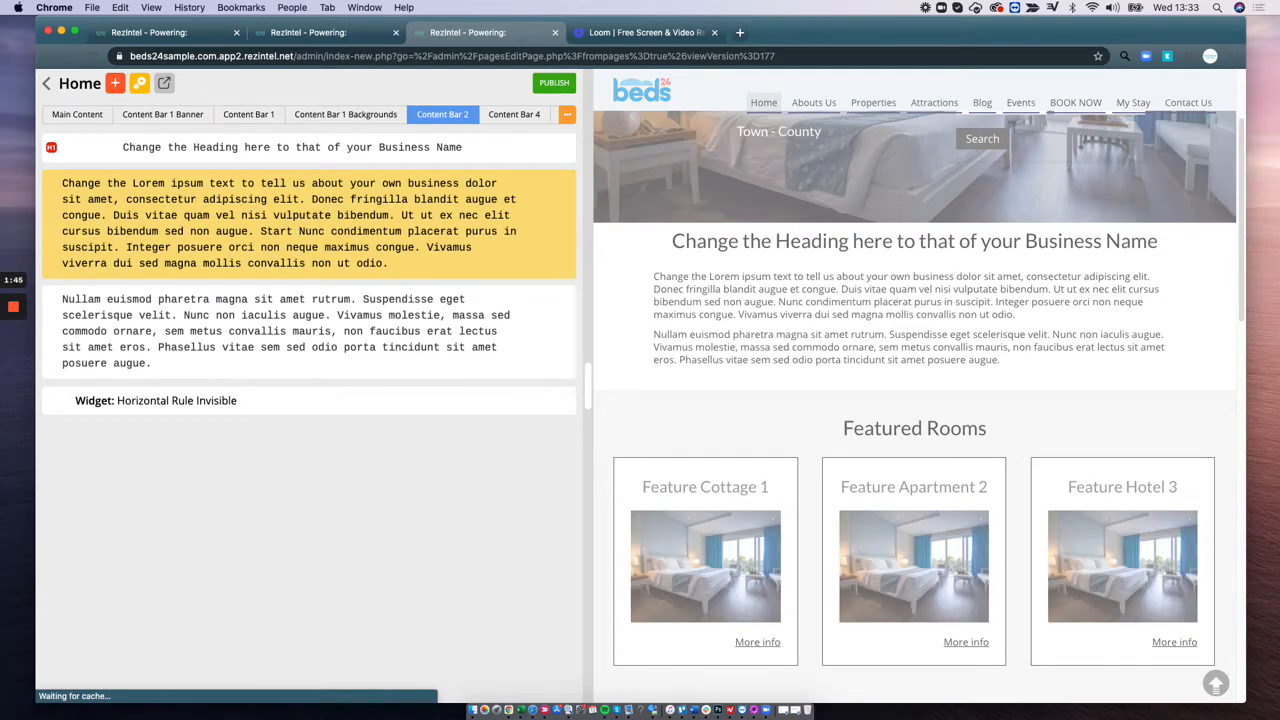
{"action": "left_click", "coordinate": [225, 283]}
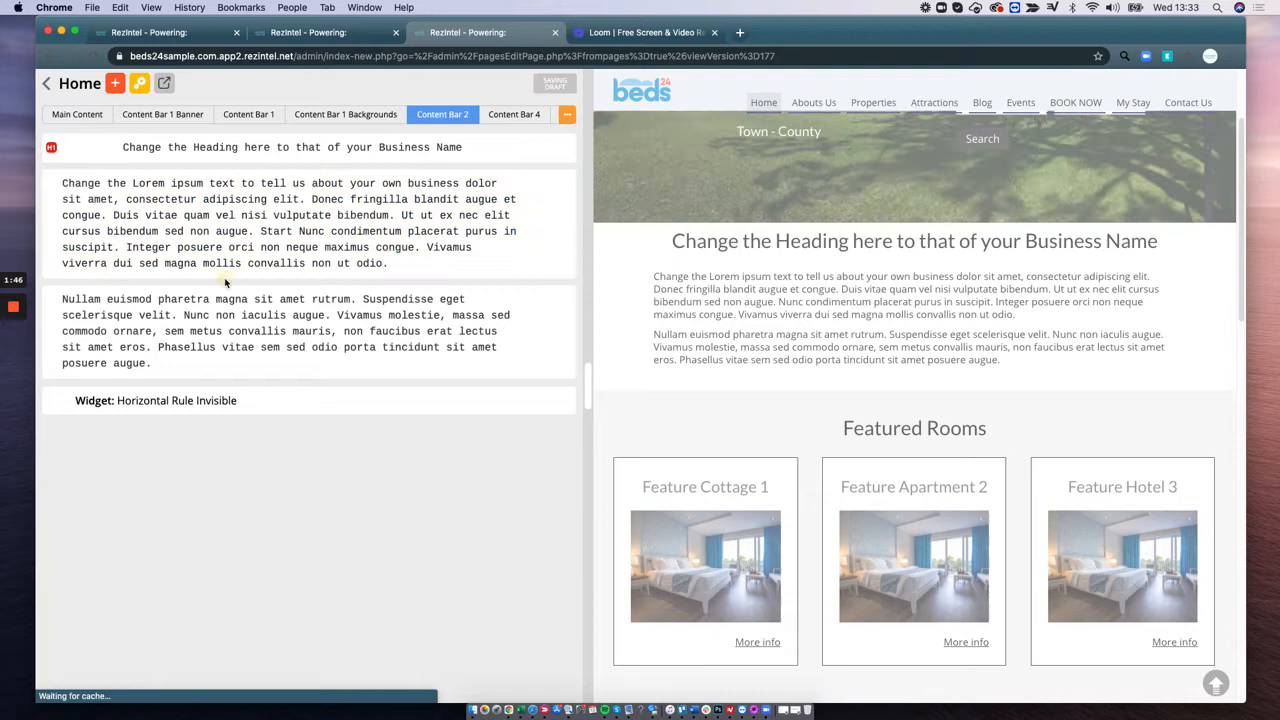
Reopen the first paragraph for editing at the end of its text and publish the Home page.
{"action": "left_click", "coordinate": [346, 222]}
{"action": "mouse_move", "coordinate": [351, 213]}
{"action": "left_mouse_down"}
{"action": "mouse_move", "coordinate": [349, 250]}
{"action": "mouse_move", "coordinate": [351, 221]}
{"action": "left_mouse_up"}
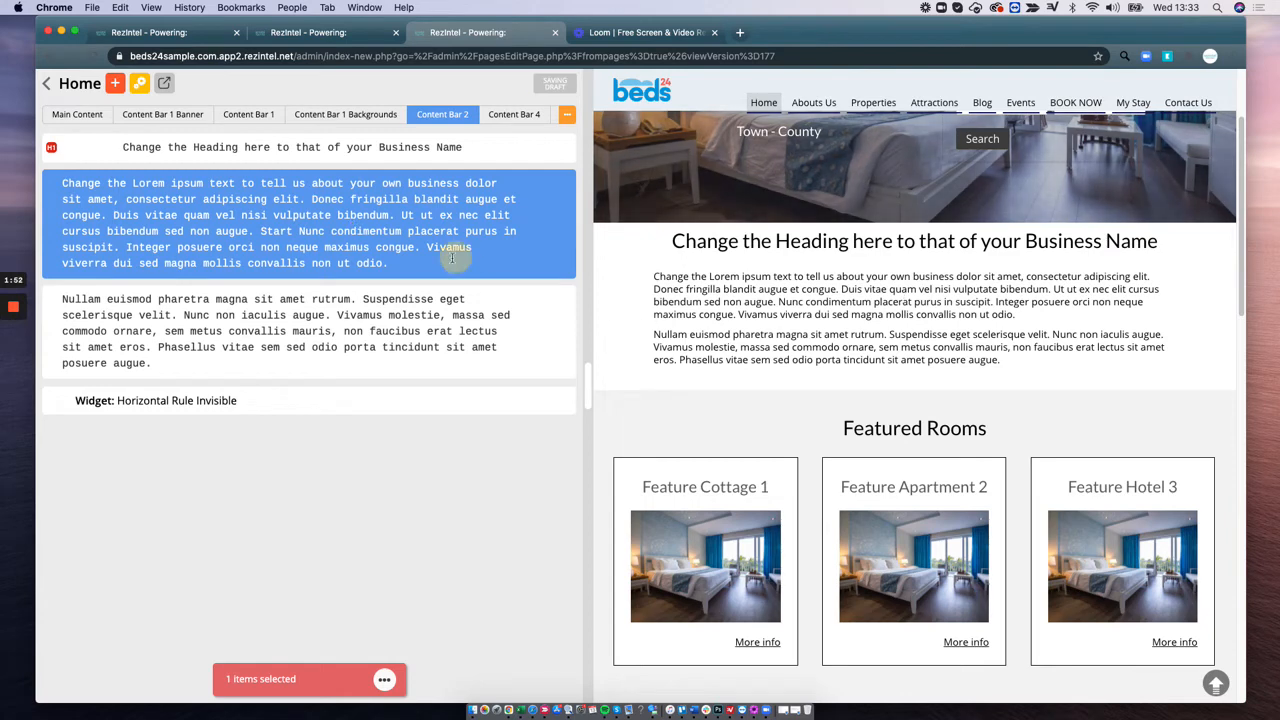
{"action": "left_click", "coordinate": [396, 265]}
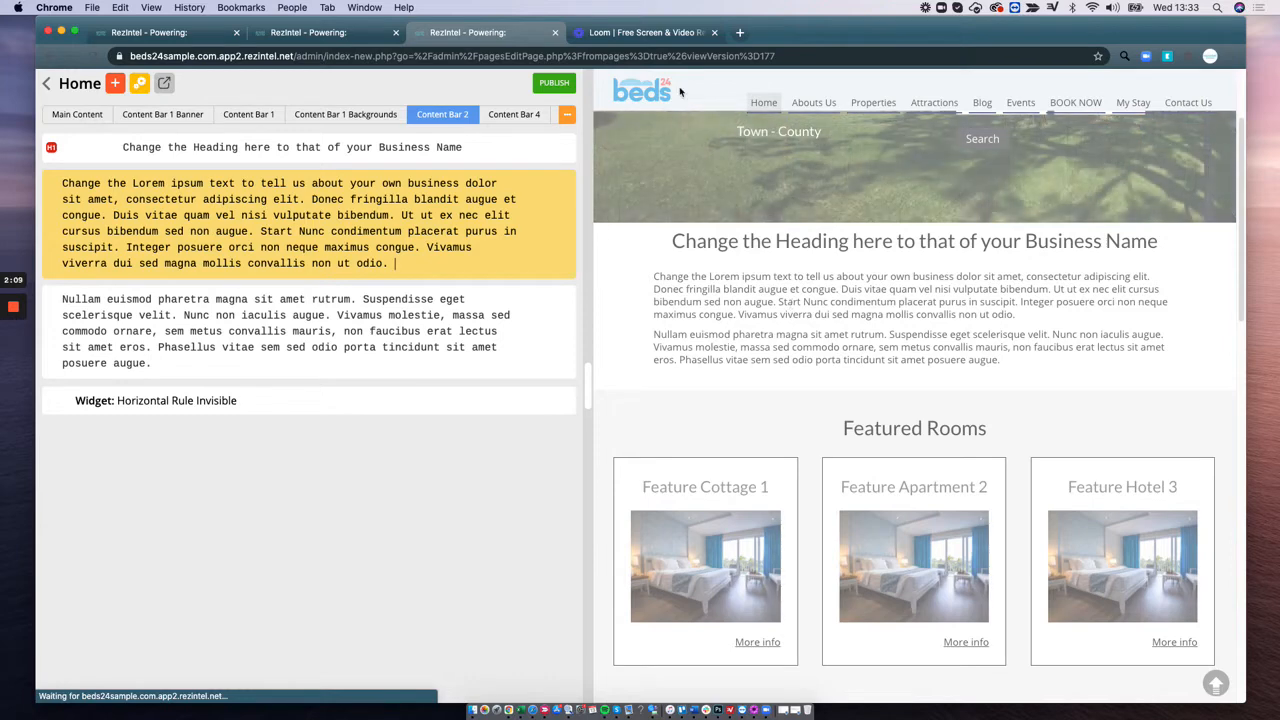
{"action": "left_click", "coordinate": [555, 84]}
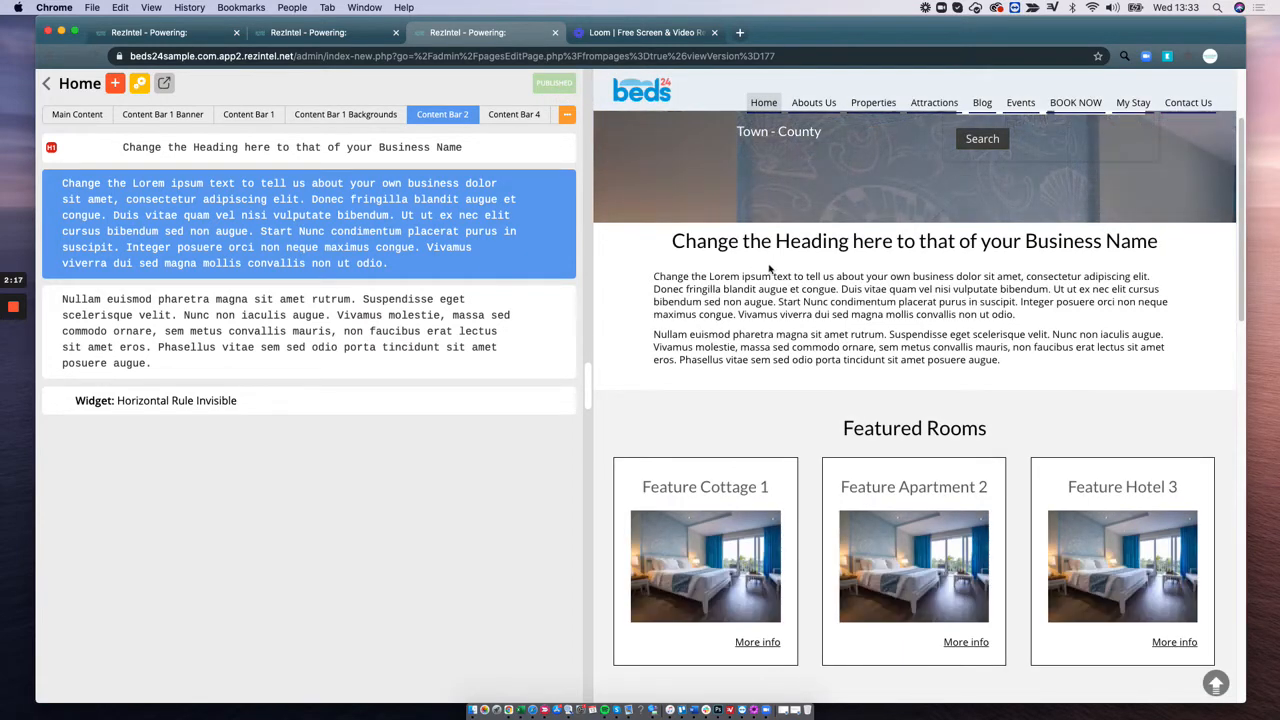
{"action": "left_click", "coordinate": [569, 84]}
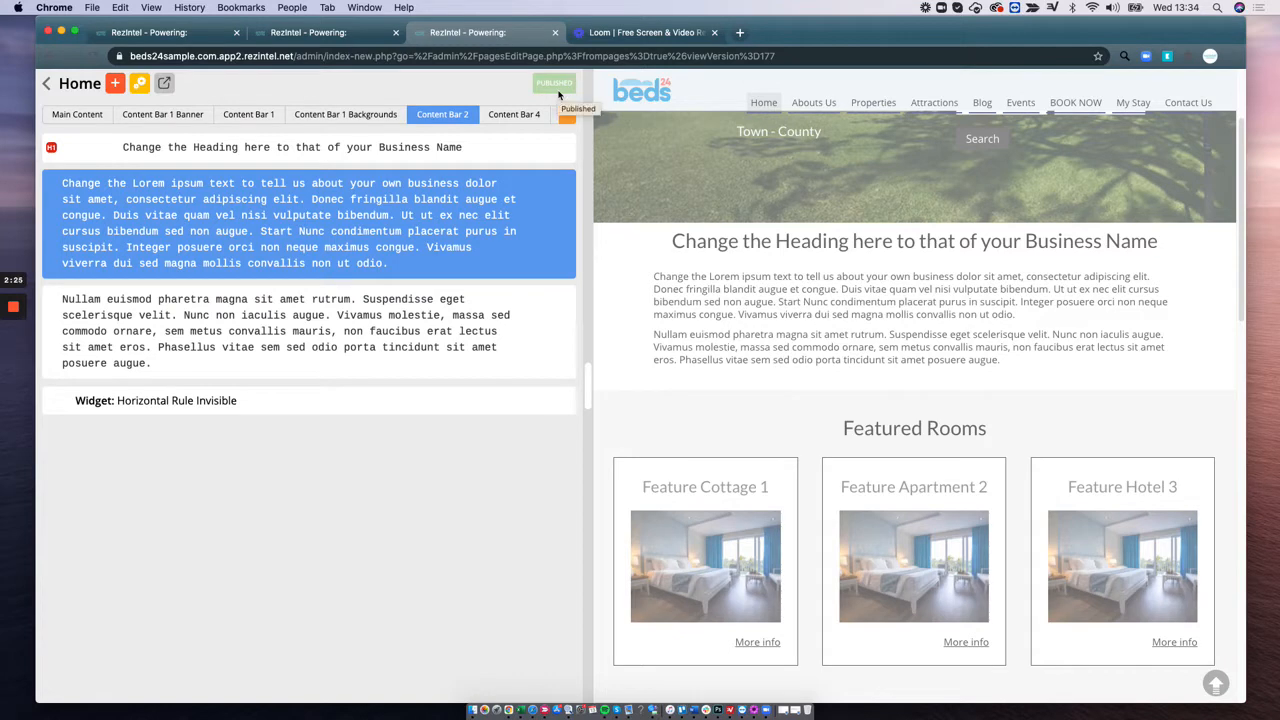
Move the "Nullam euismod" paragraph above the "Change the Lorem ipsum" paragraph and publish the page.
{"action": "left_click", "coordinate": [240, 318]}
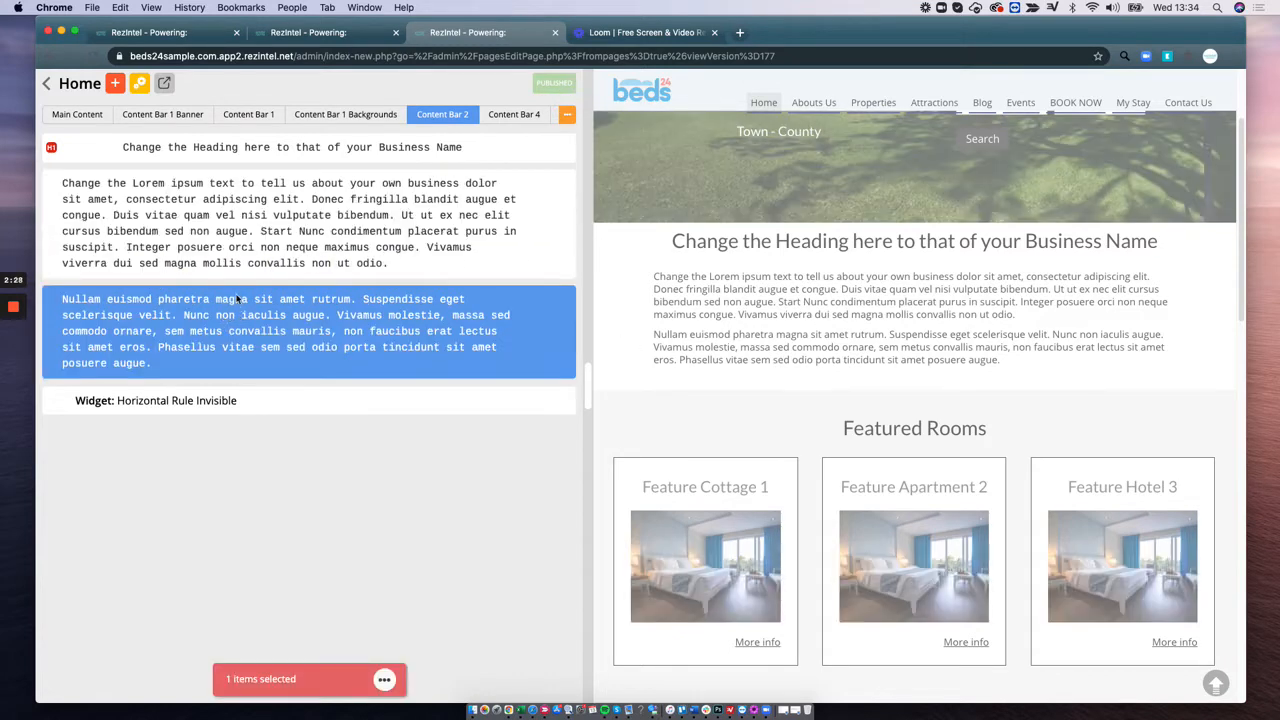
{"action": "left_click_drag", "start_coordinate": [236, 305], "coordinate": [233, 185]}
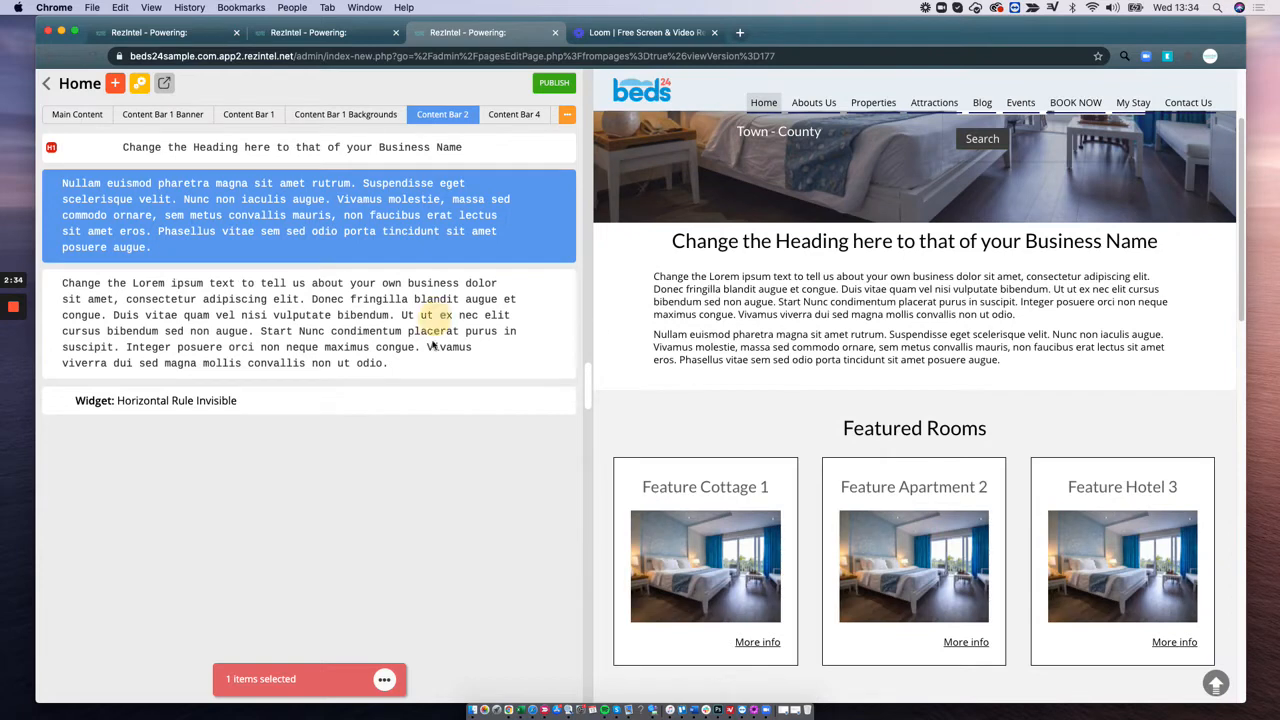
{"action": "left_click_drag", "start_coordinate": [430, 325], "coordinate": [434, 300]}
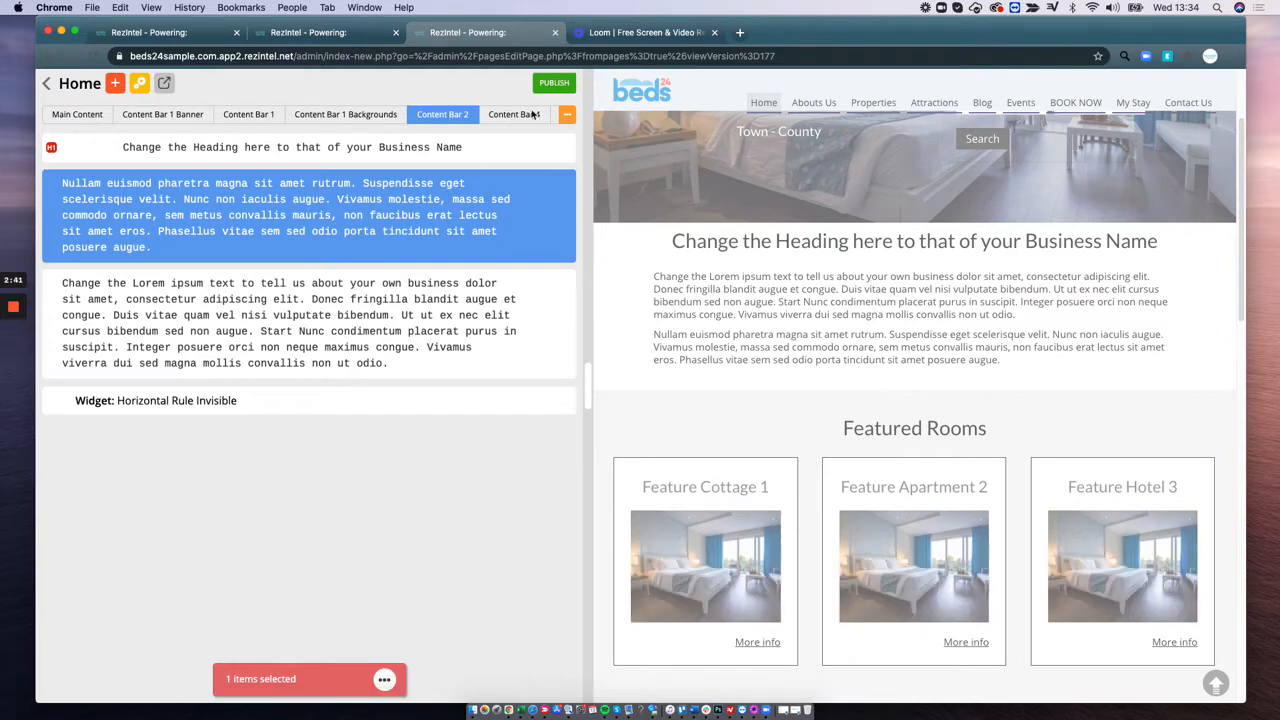
{"action": "left_click", "coordinate": [491, 147]}
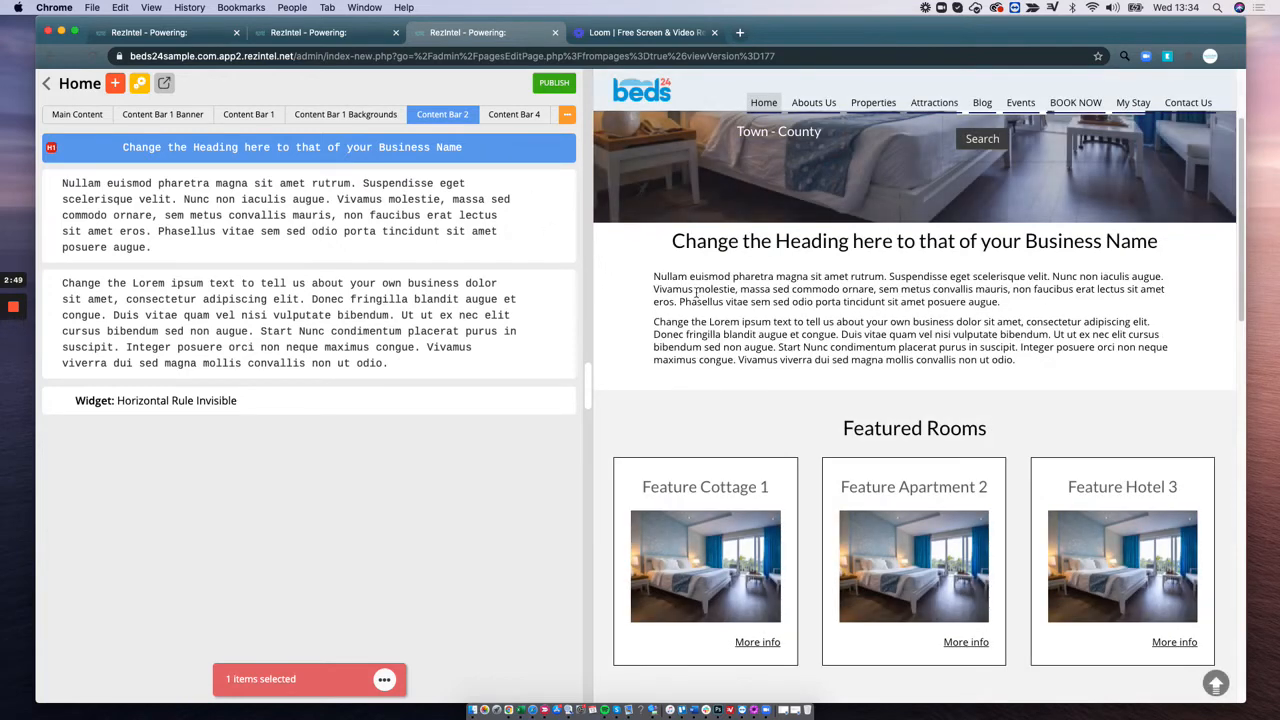
{"action": "left_click", "coordinate": [554, 88]}
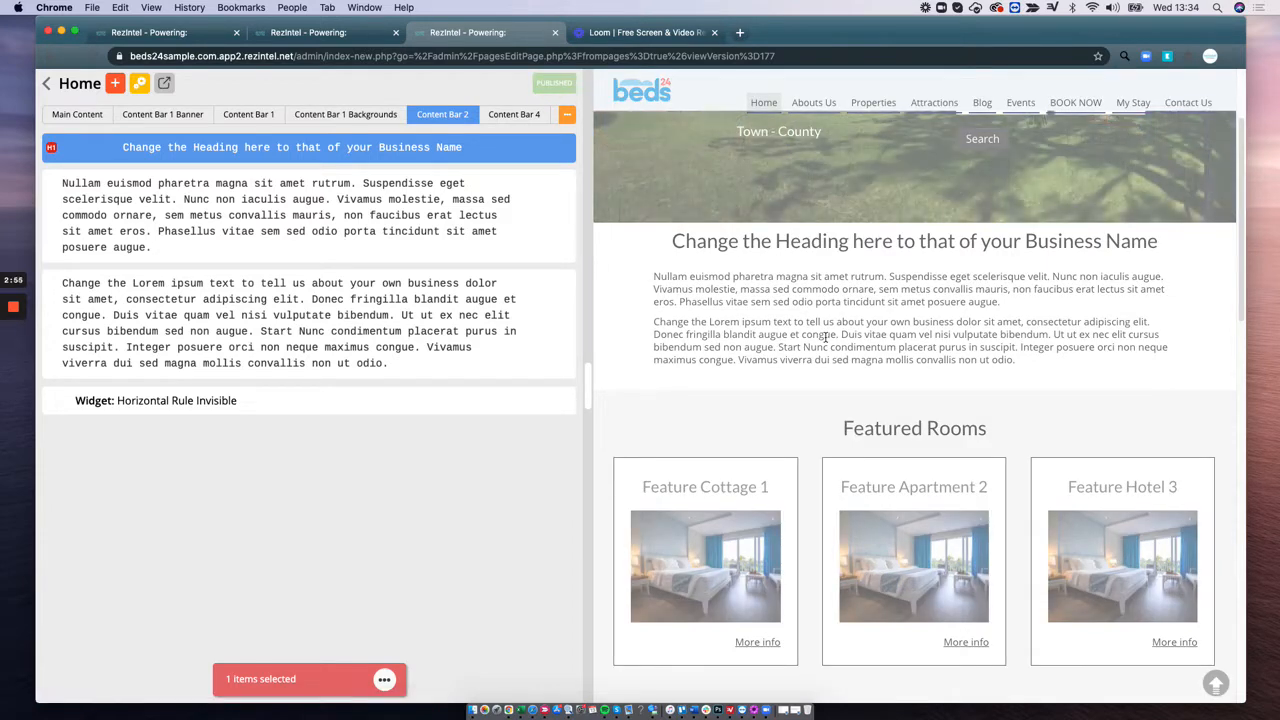
Try bold, italics and underline on the entire business name heading, removing each format again.
{"action": "left_click", "coordinate": [352, 197]}
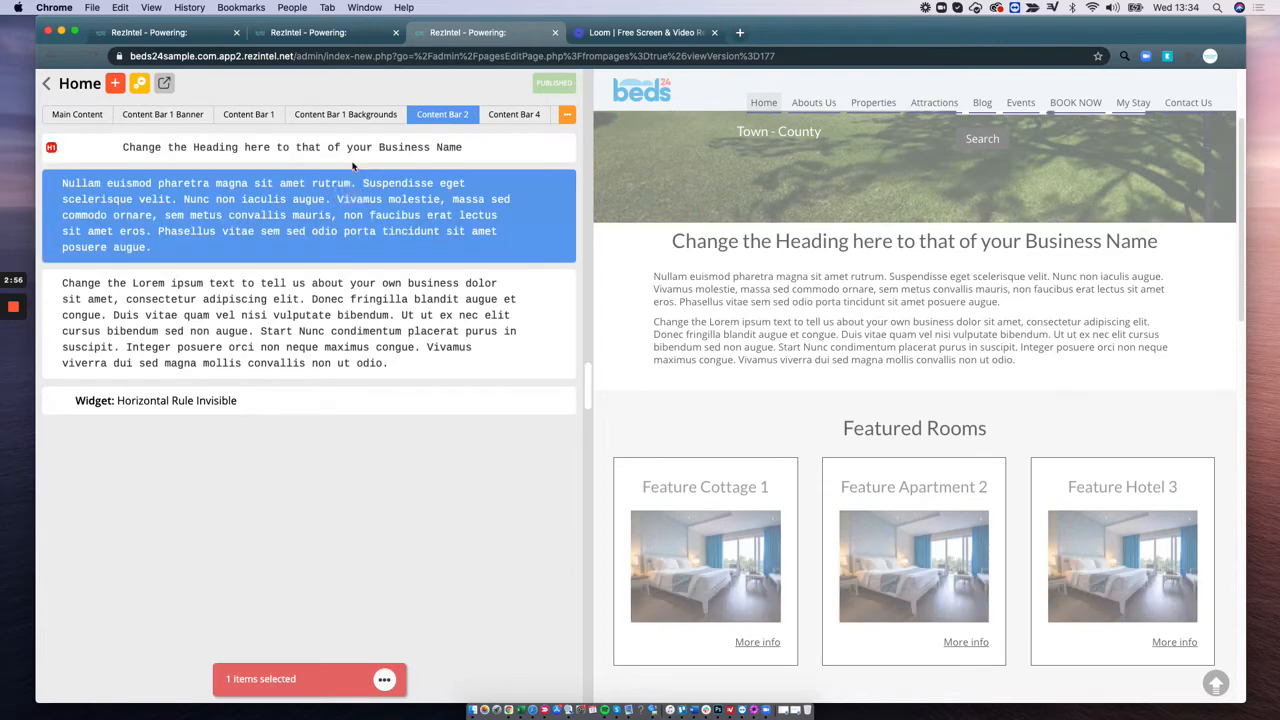
{"action": "double_click", "coordinate": [353, 151]}
{"action": "double_click", "coordinate": [461, 147]}
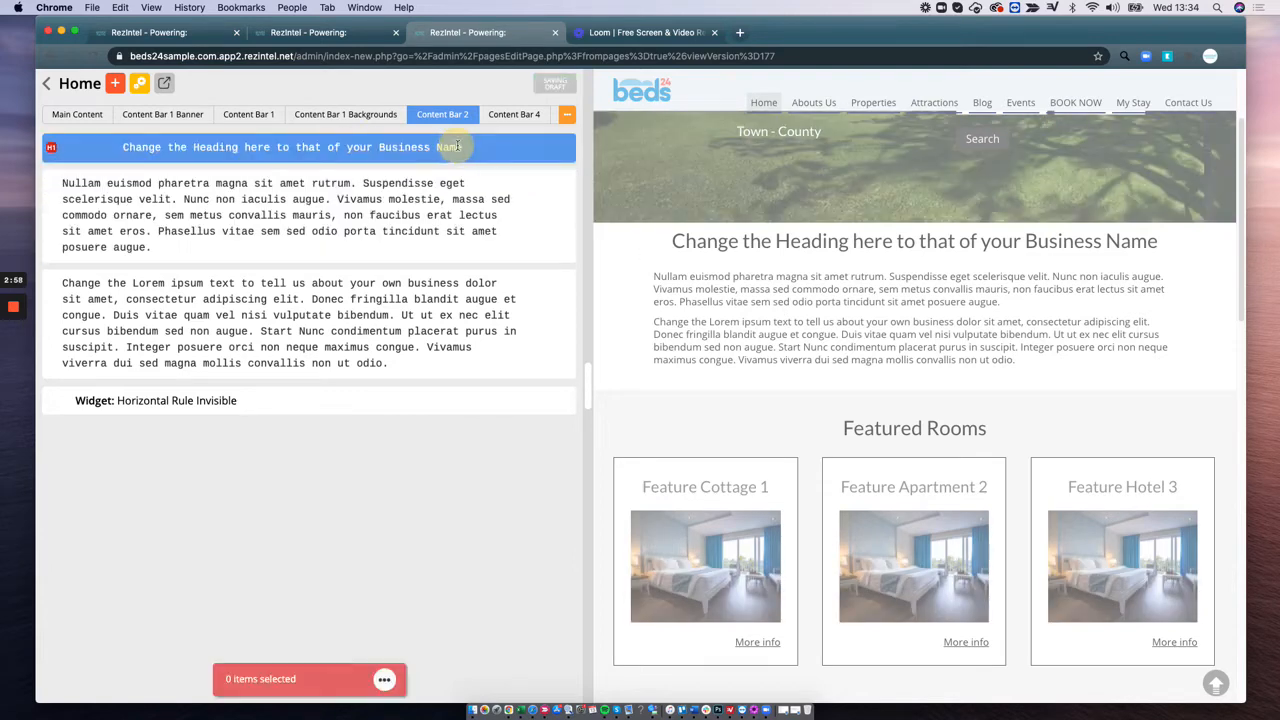
{"action": "left_click_drag", "start_coordinate": [461, 147], "coordinate": [121, 143]}
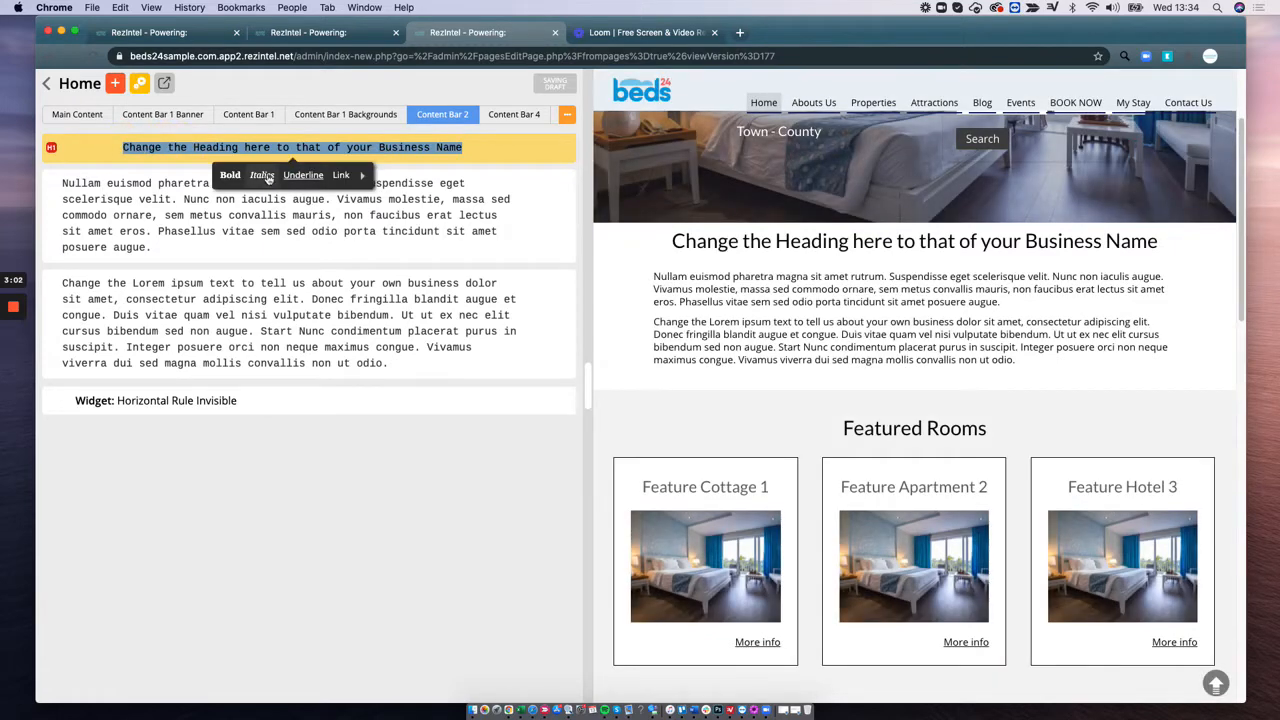
{"action": "left_click", "coordinate": [232, 176]}
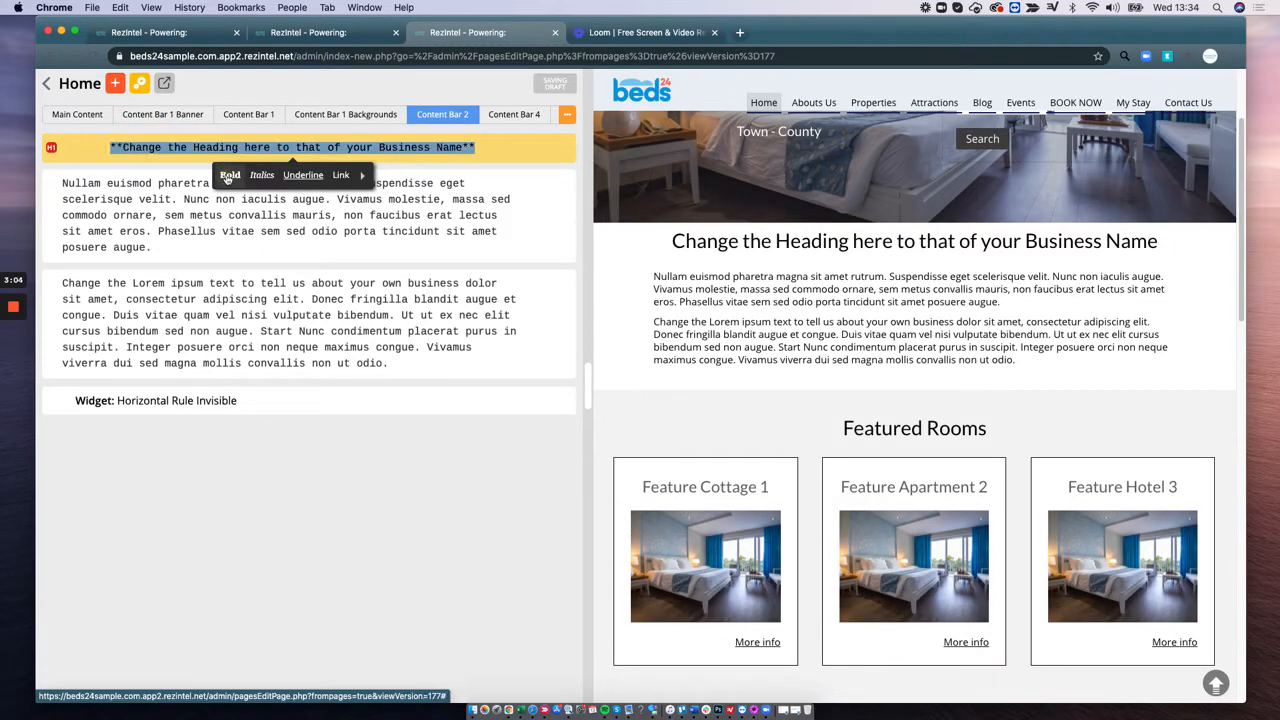
{"action": "left_click", "coordinate": [228, 176]}
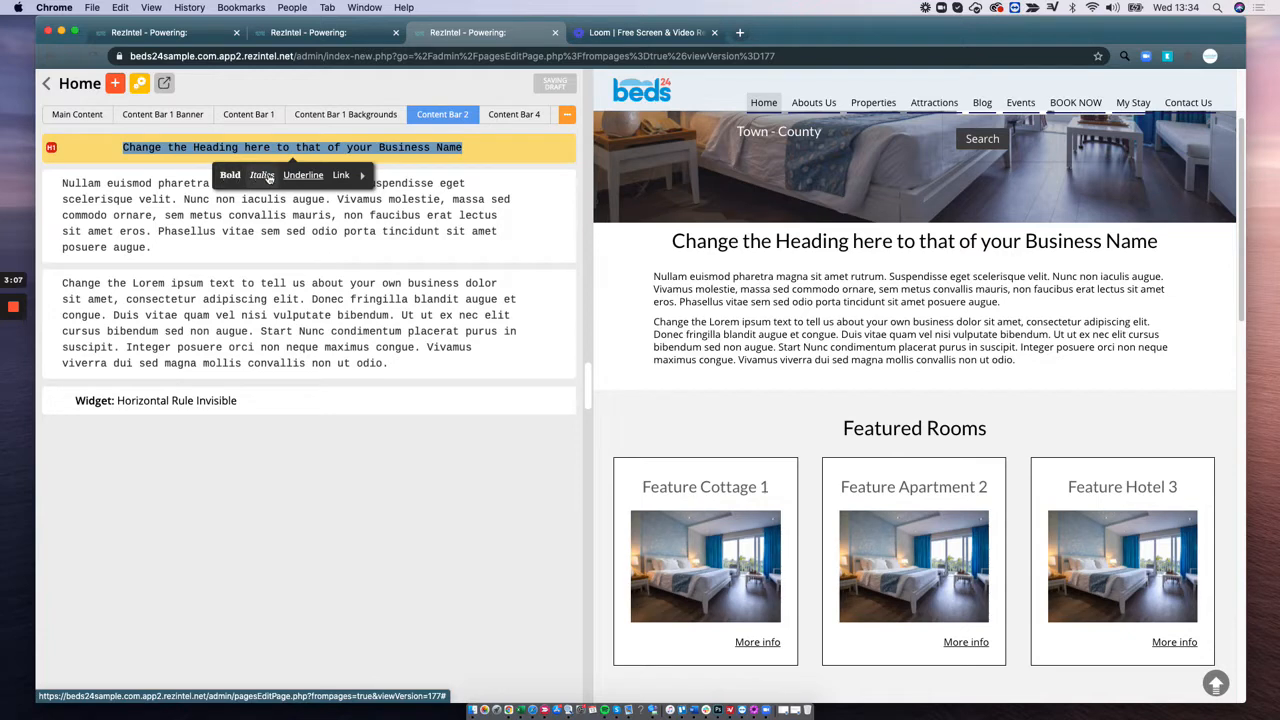
{"action": "left_click", "coordinate": [266, 177]}
{"action": "left_click", "coordinate": [266, 177]}
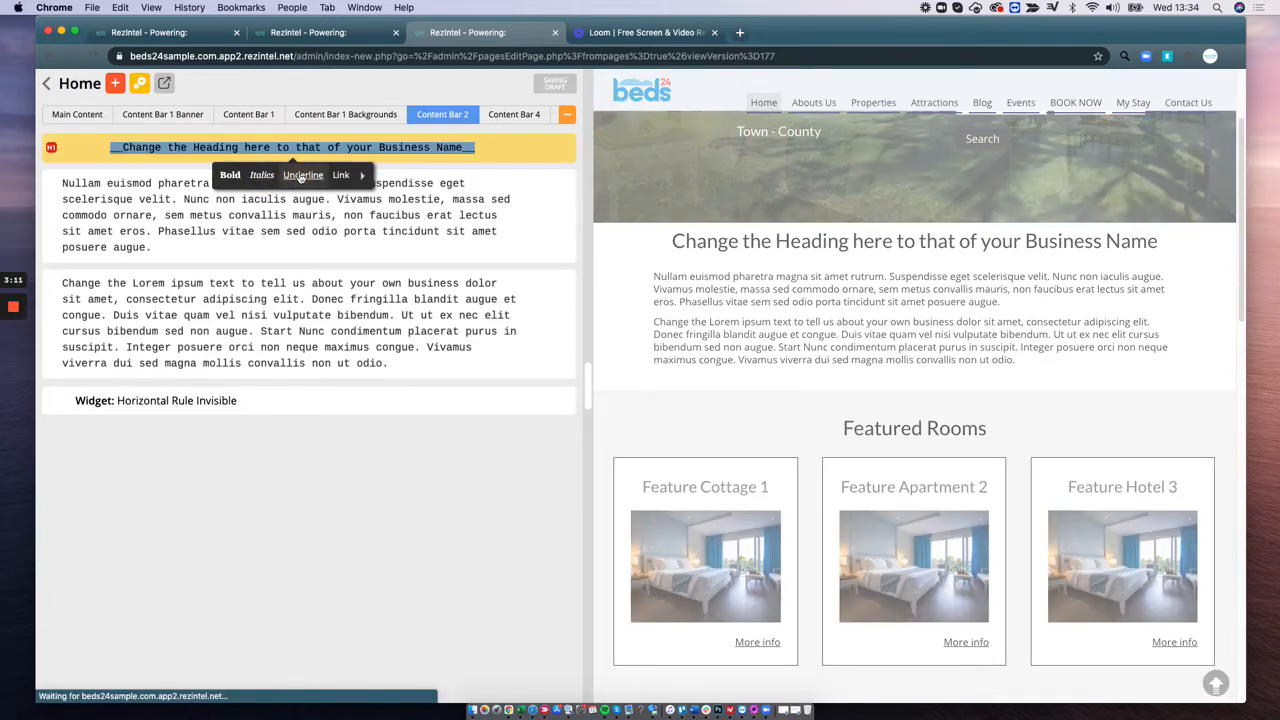
{"action": "left_click", "coordinate": [300, 176]}
{"action": "left_click", "coordinate": [300, 176]}
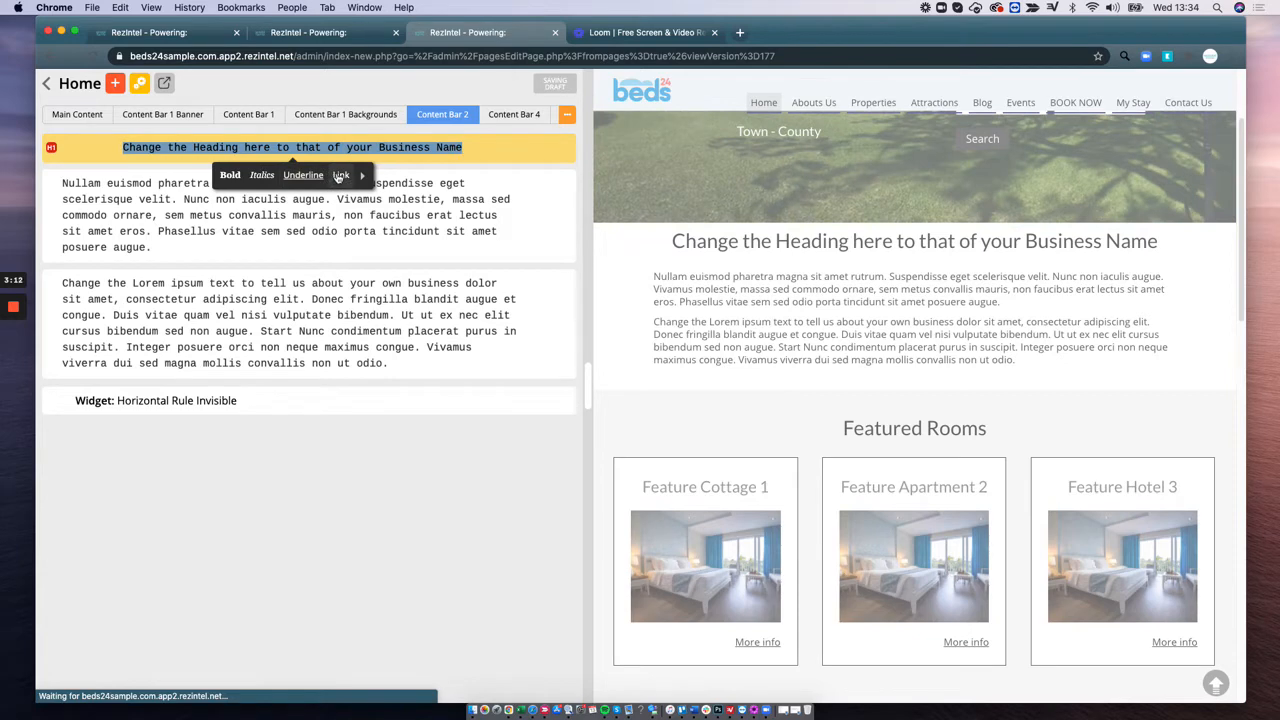
{"action": "left_click", "coordinate": [408, 195]}
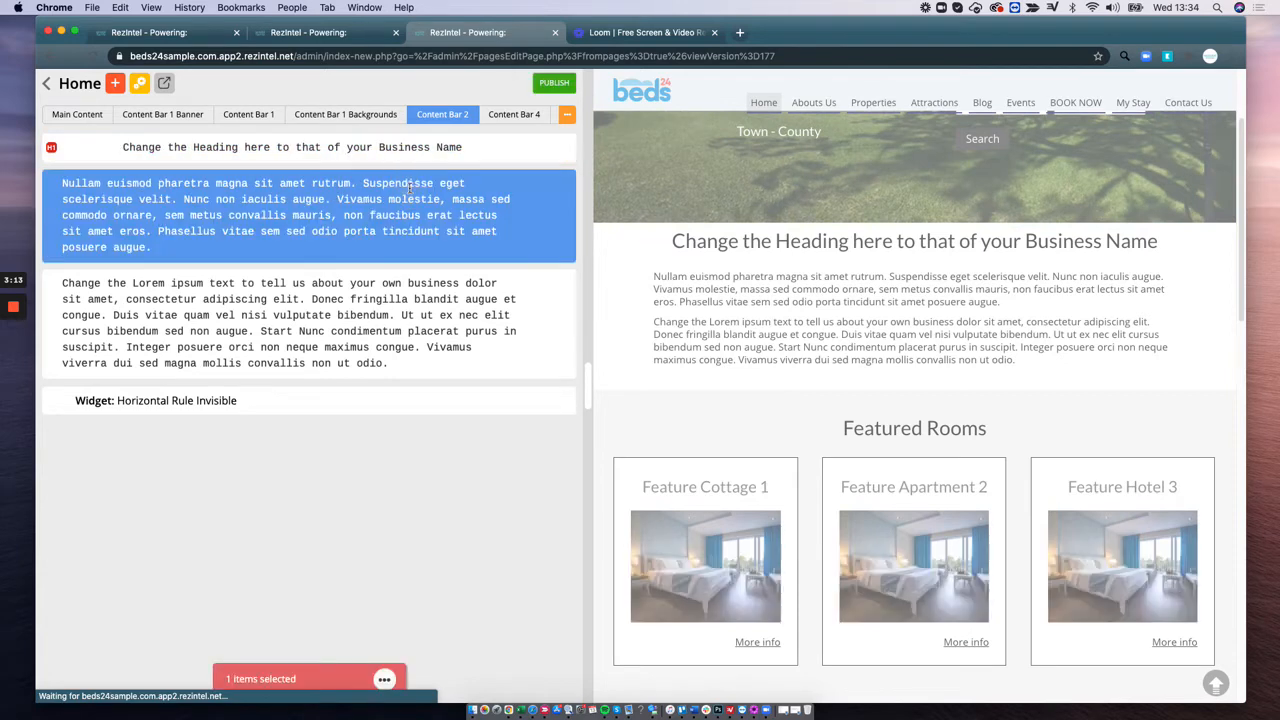
Add a text block reading "Click here" below the "Change the Lorem ipsum" paragraph in Content Bar 2.
{"action": "left_click", "coordinate": [400, 366]}
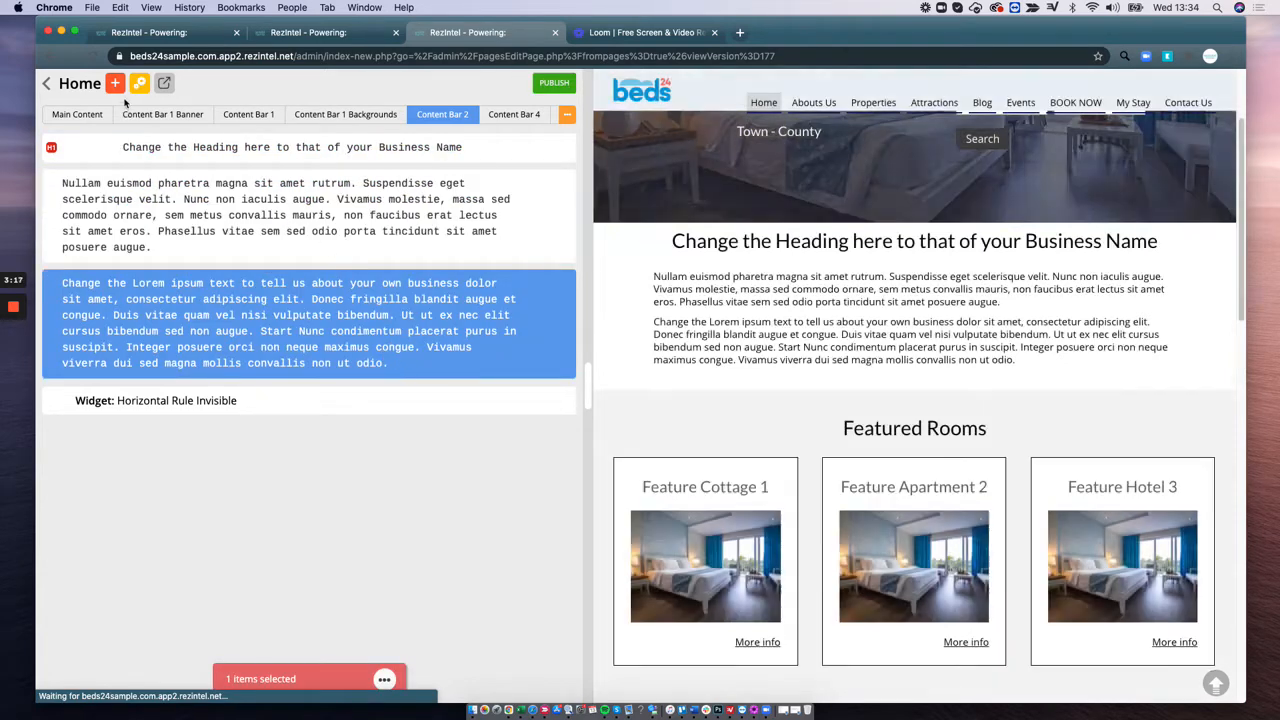
{"action": "left_click", "coordinate": [119, 87]}
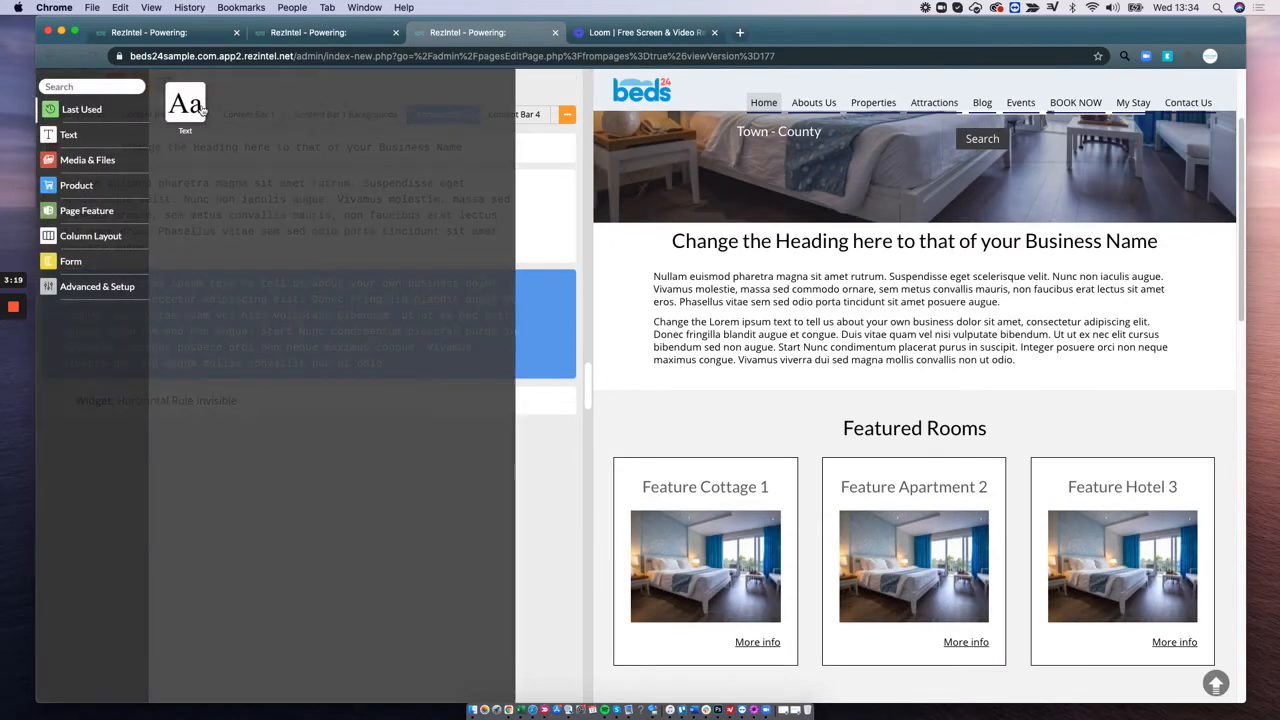
{"action": "left_click", "coordinate": [96, 137]}
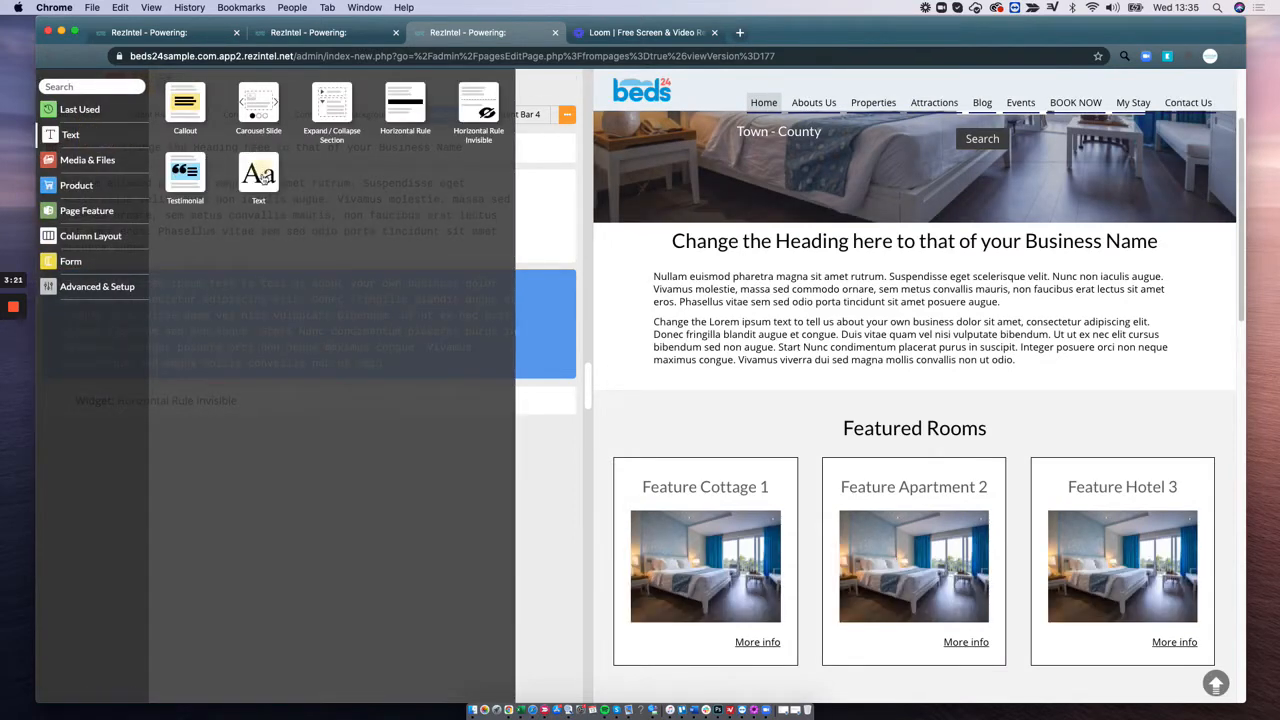
{"action": "left_click_drag", "start_coordinate": [258, 172], "coordinate": [233, 392]}
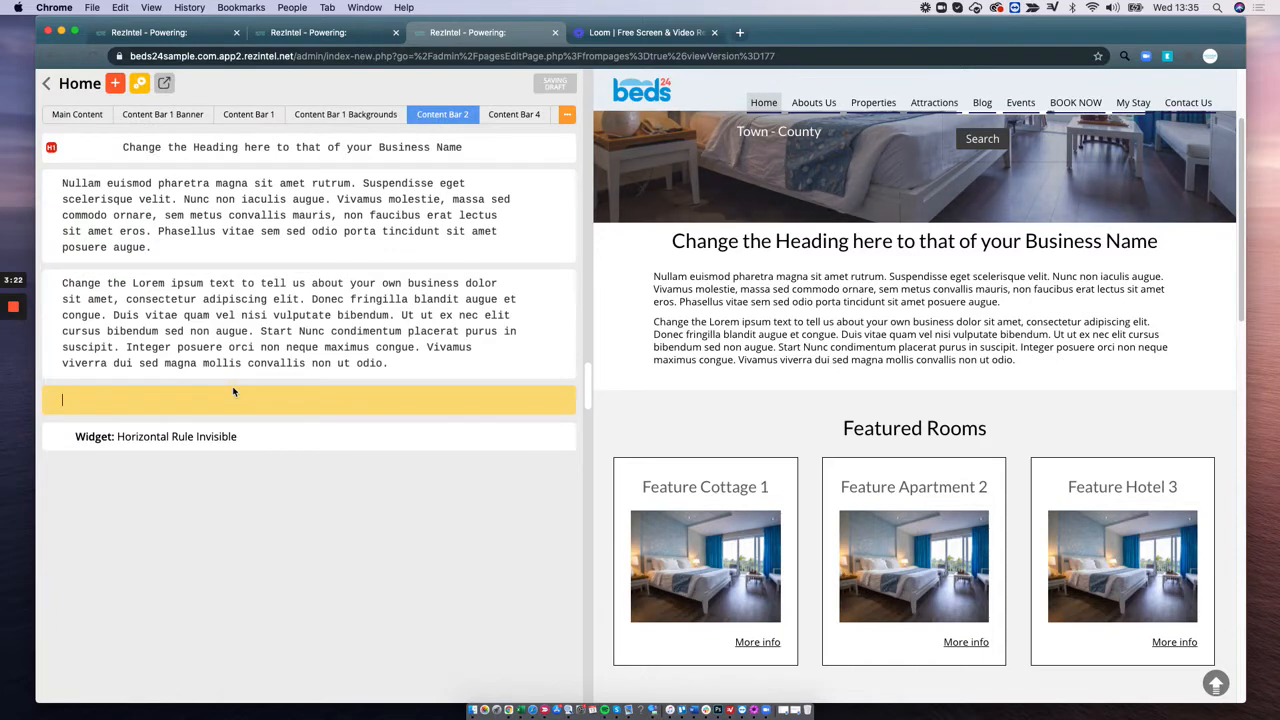
{"action": "type", "text": "Click "}
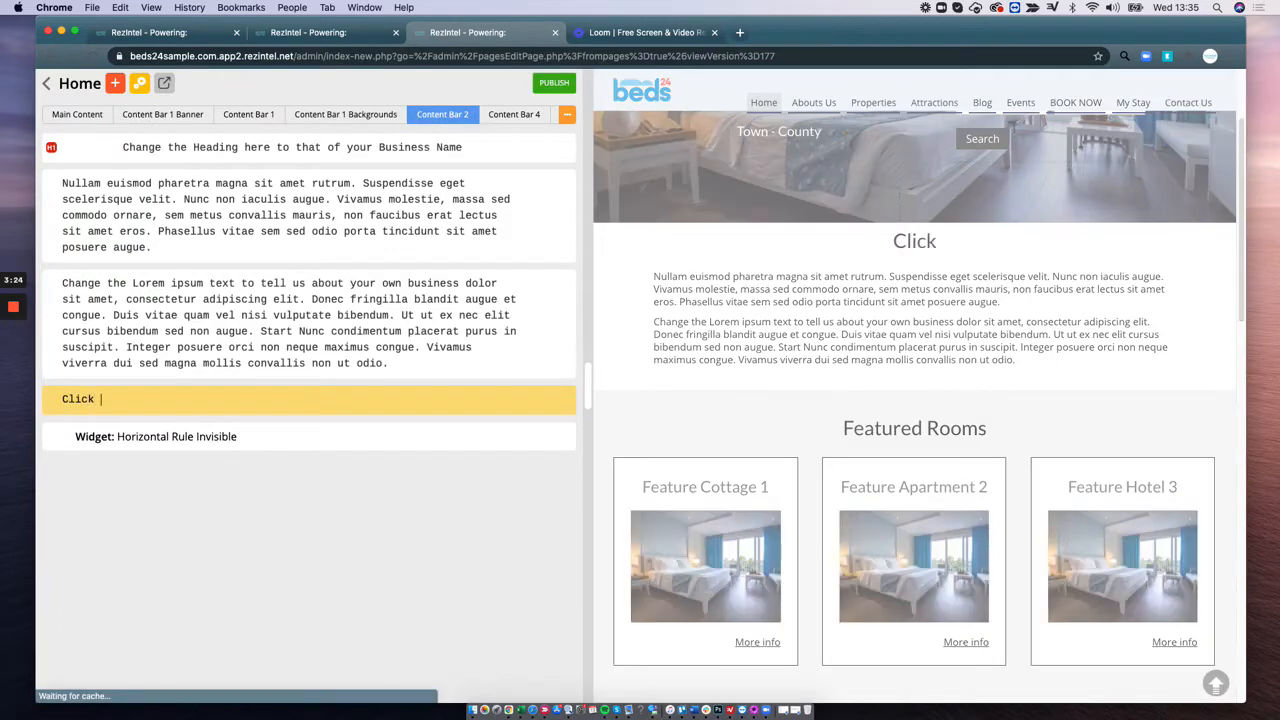
{"action": "type", "text": "here"}
{"action": "left_click", "coordinate": [248, 347]}
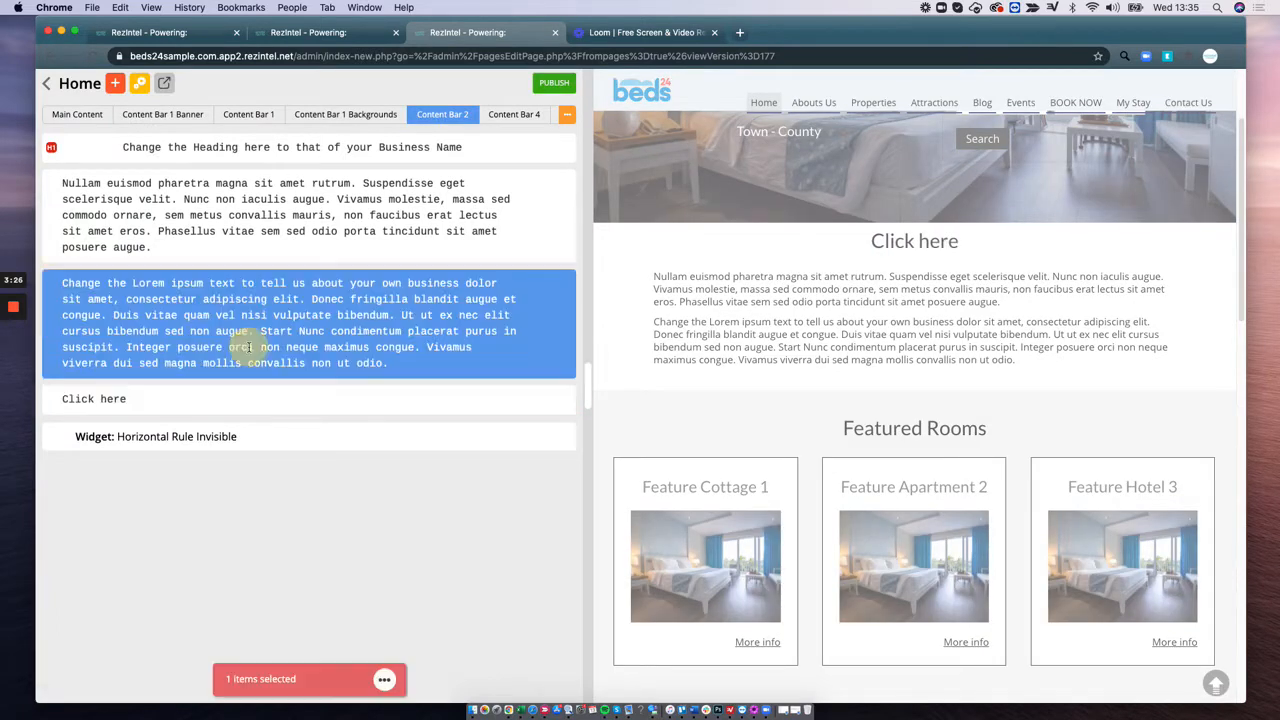
Link the entire "Click here" text to /book-now/.
{"action": "double_click", "coordinate": [165, 396]}
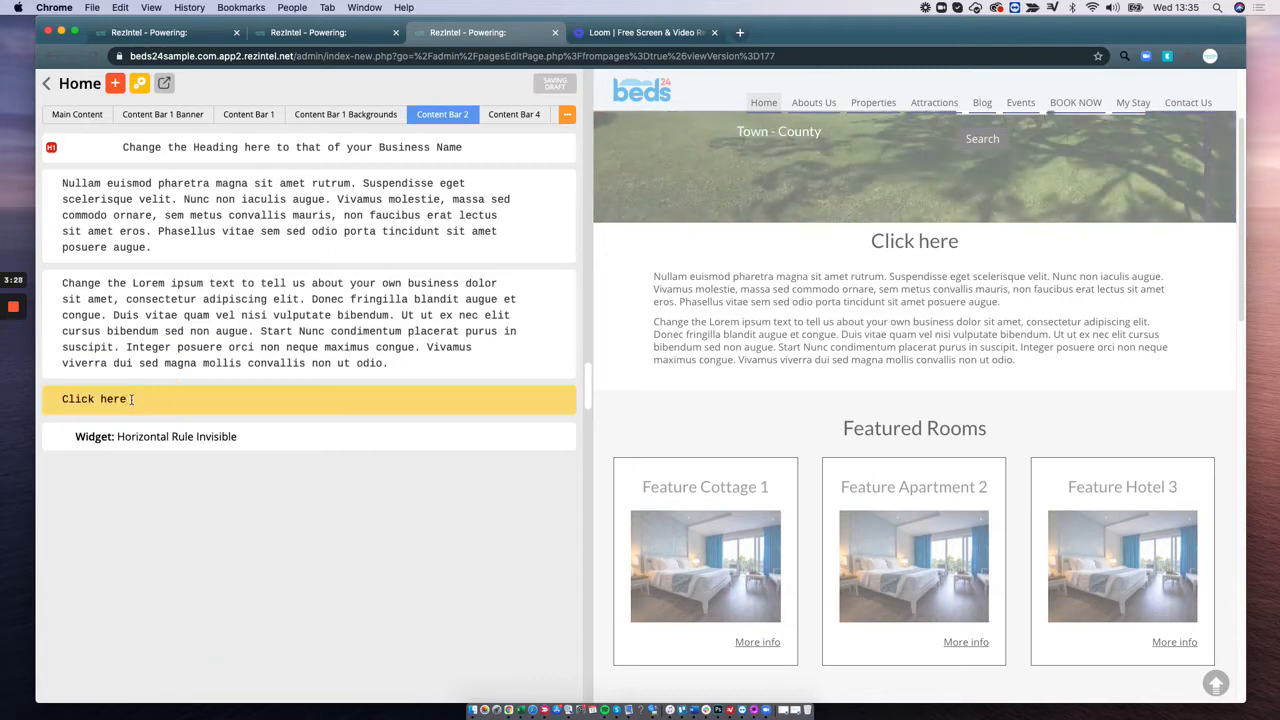
{"action": "left_click_drag", "start_coordinate": [131, 399], "coordinate": [53, 400]}
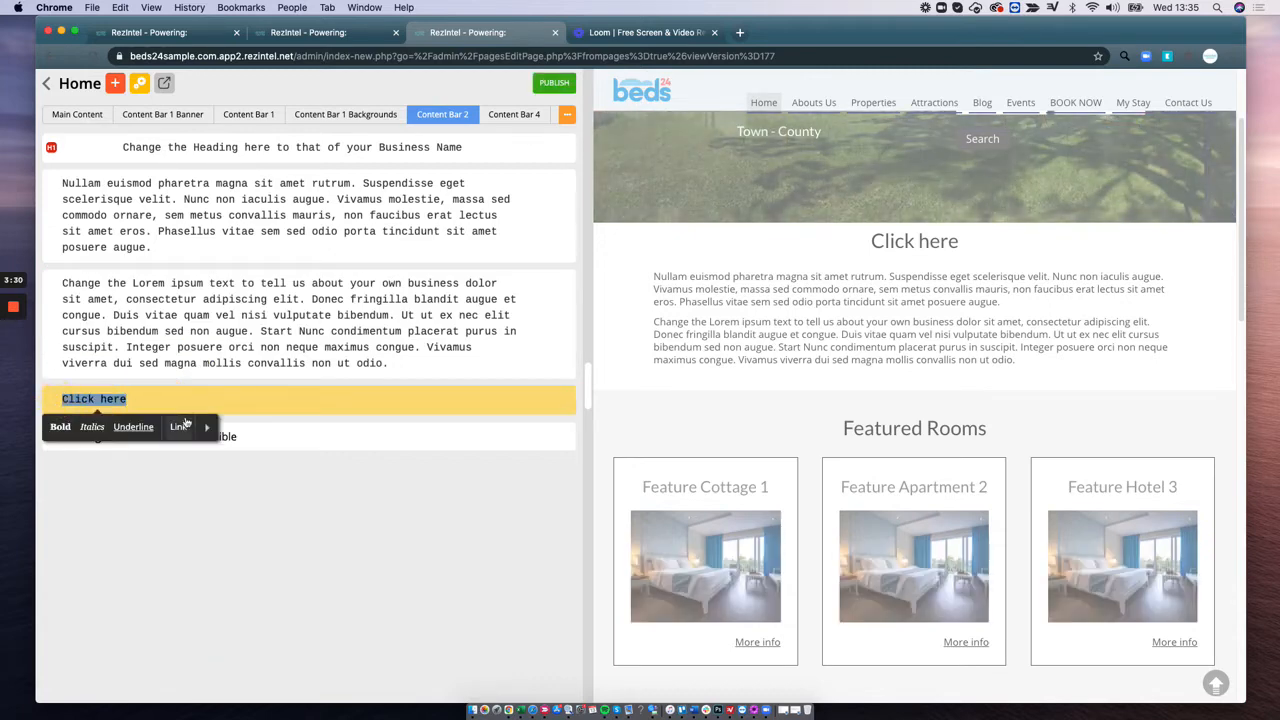
{"action": "left_click", "coordinate": [178, 427]}
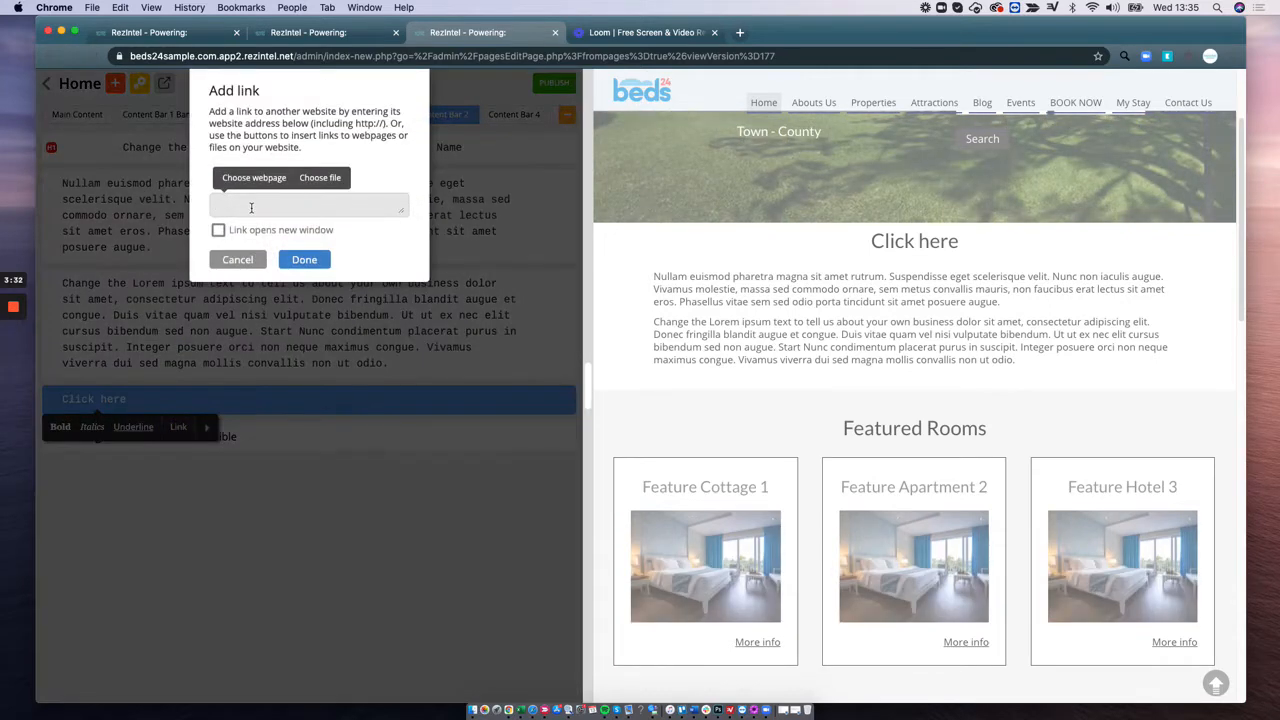
{"action": "left_click", "coordinate": [251, 207]}
{"action": "type", "text": "/"}
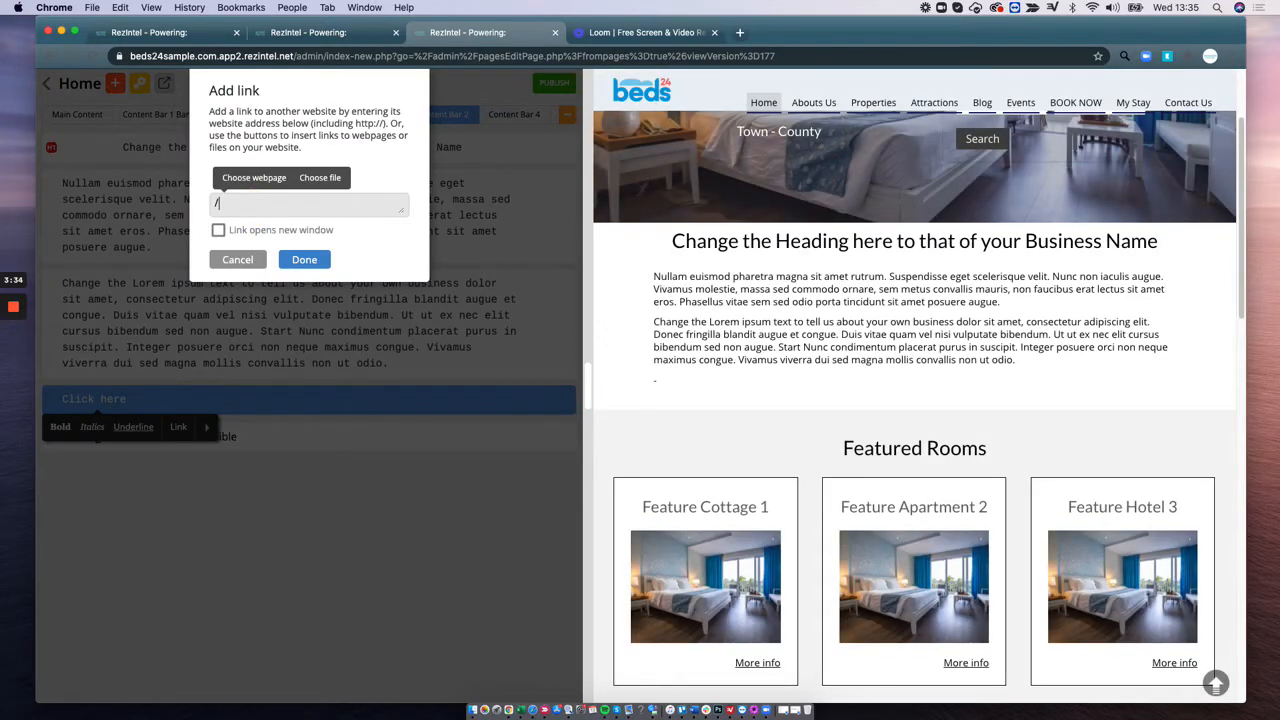
{"action": "type", "text": "book-now/"}
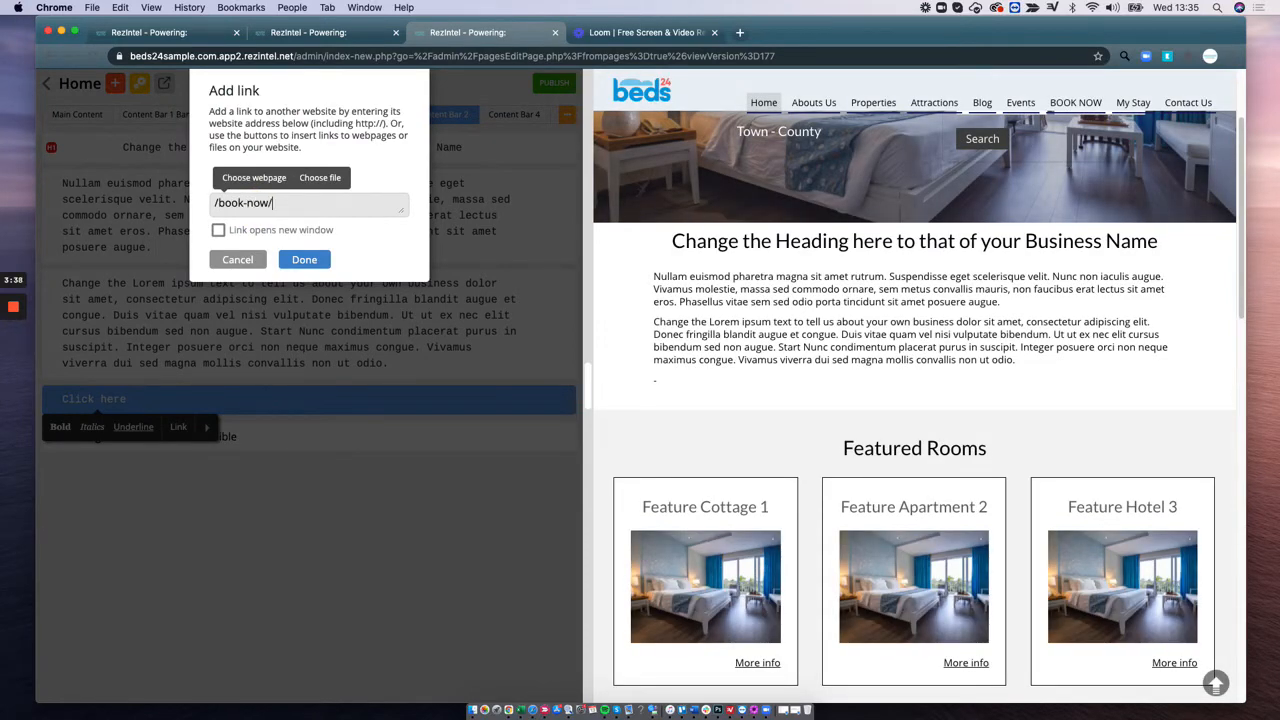
{"action": "left_click", "coordinate": [311, 265]}
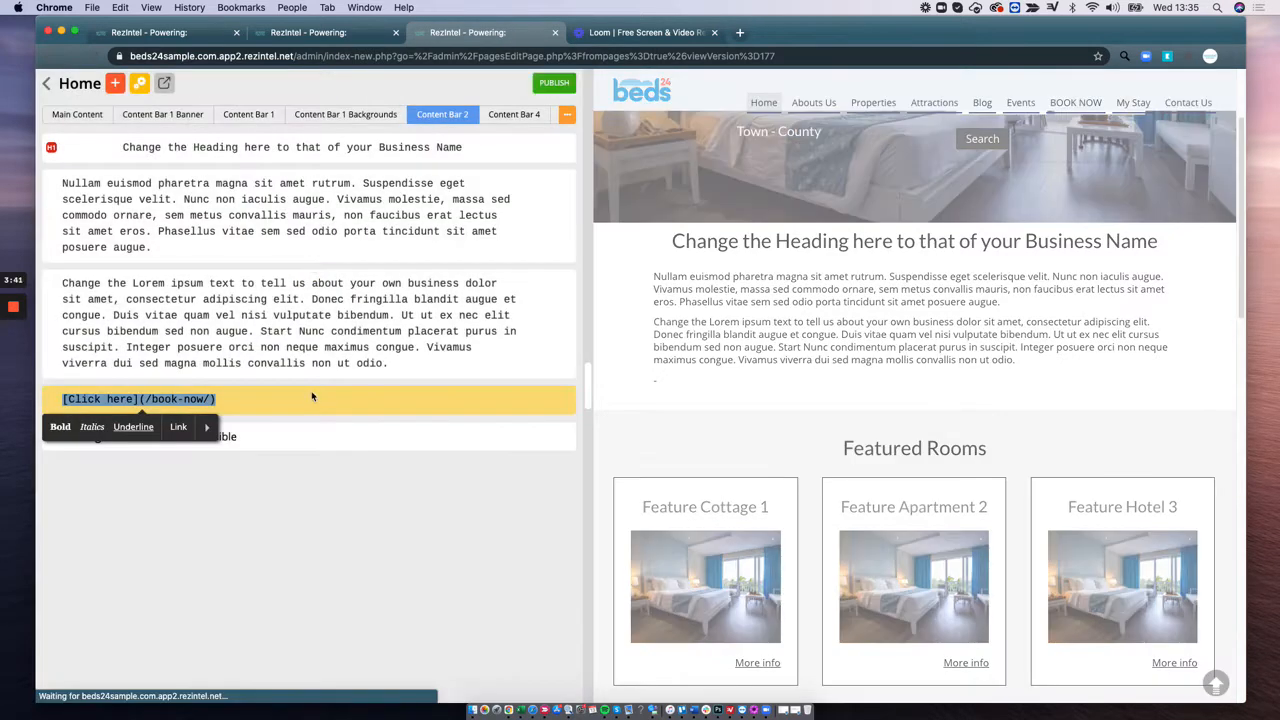
Apply the Button Large advanced text style to the "Click here" link block.
{"action": "left_click", "coordinate": [313, 395]}
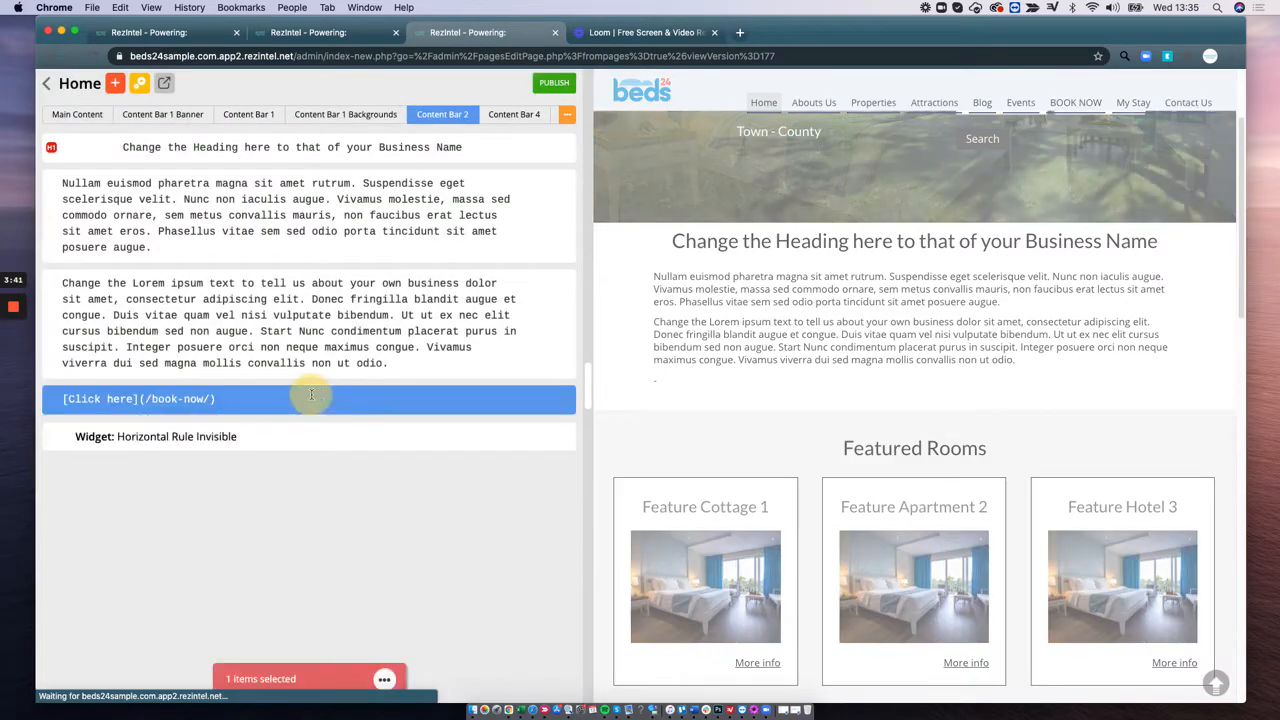
{"action": "left_click", "coordinate": [385, 680]}
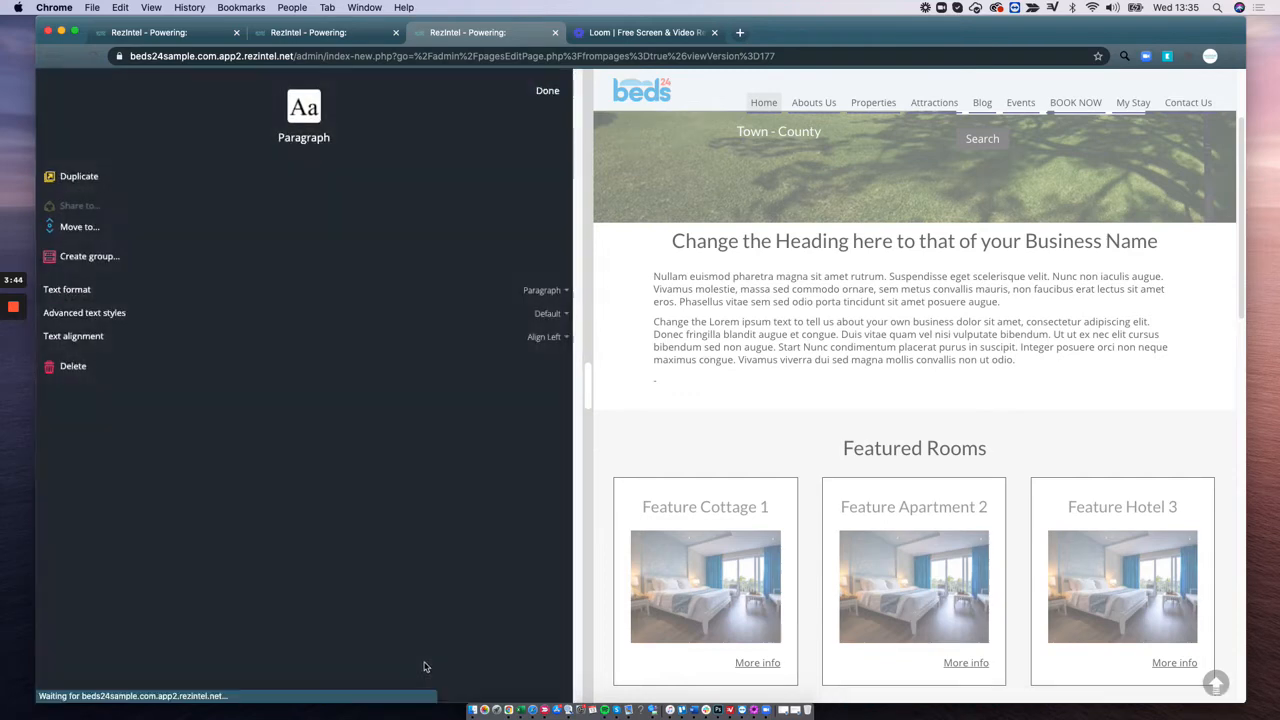
{"action": "left_click", "coordinate": [83, 313]}
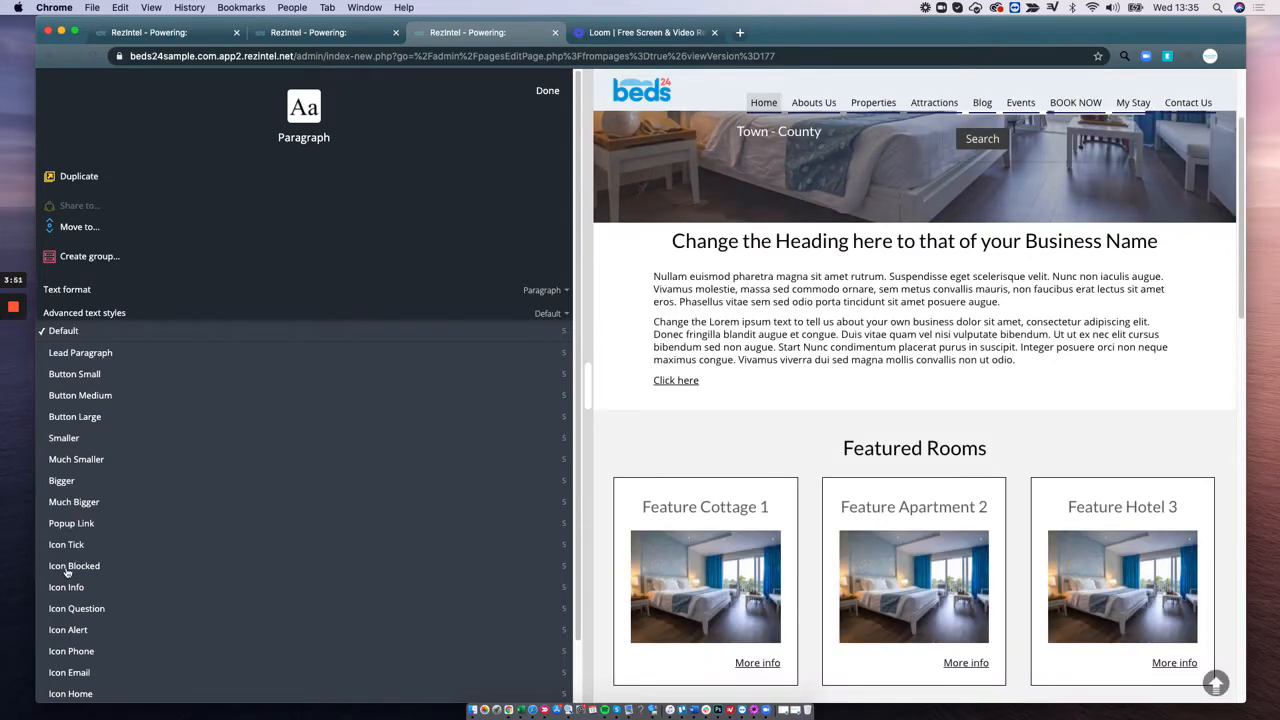
{"action": "left_click", "coordinate": [78, 416]}
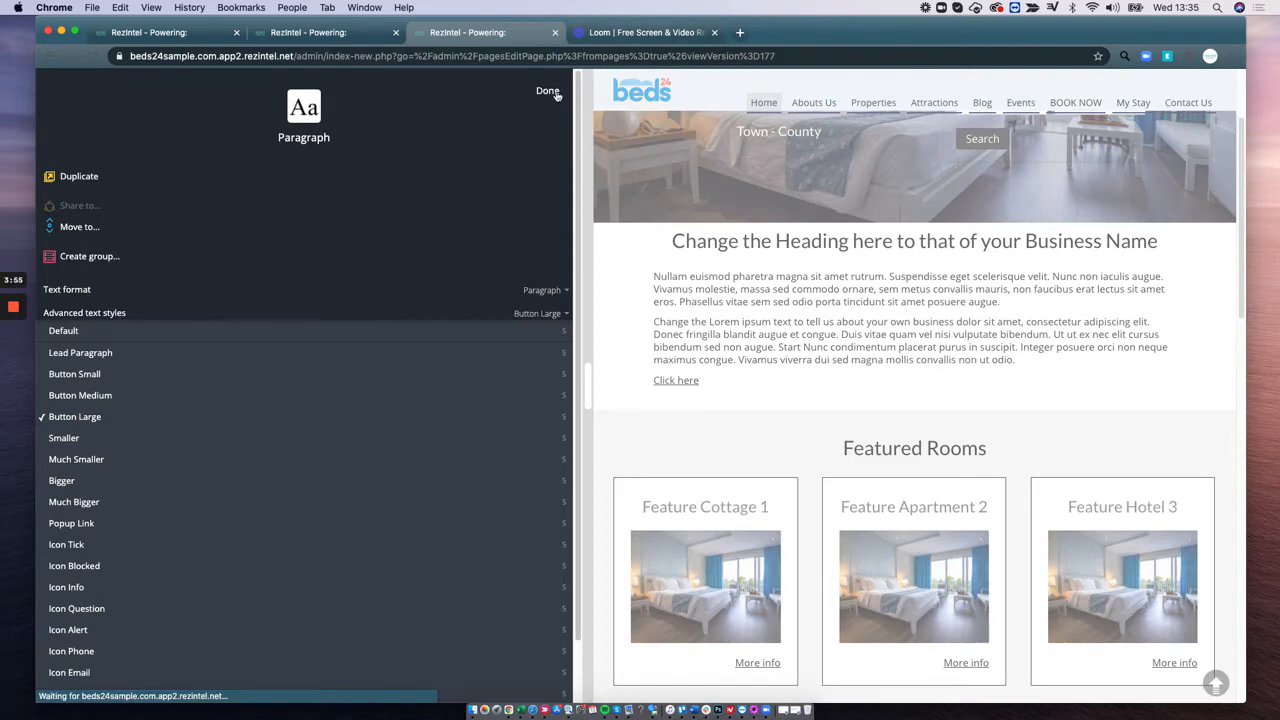
{"action": "left_click", "coordinate": [552, 92]}
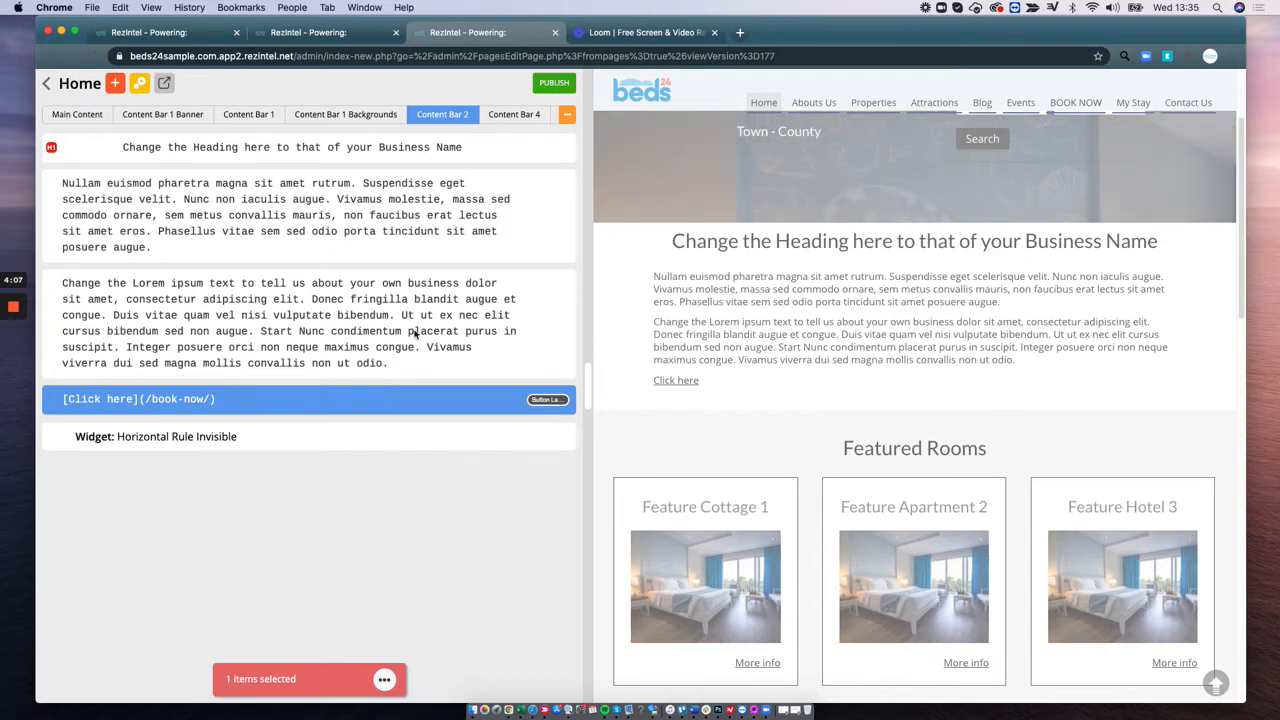
{"action": "mouse_move", "coordinate": [416, 331]}
{"action": "left_mouse_down"}
{"action": "mouse_move", "coordinate": [409, 294]}
{"action": "mouse_move", "coordinate": [410, 311]}
{"action": "left_mouse_up"}
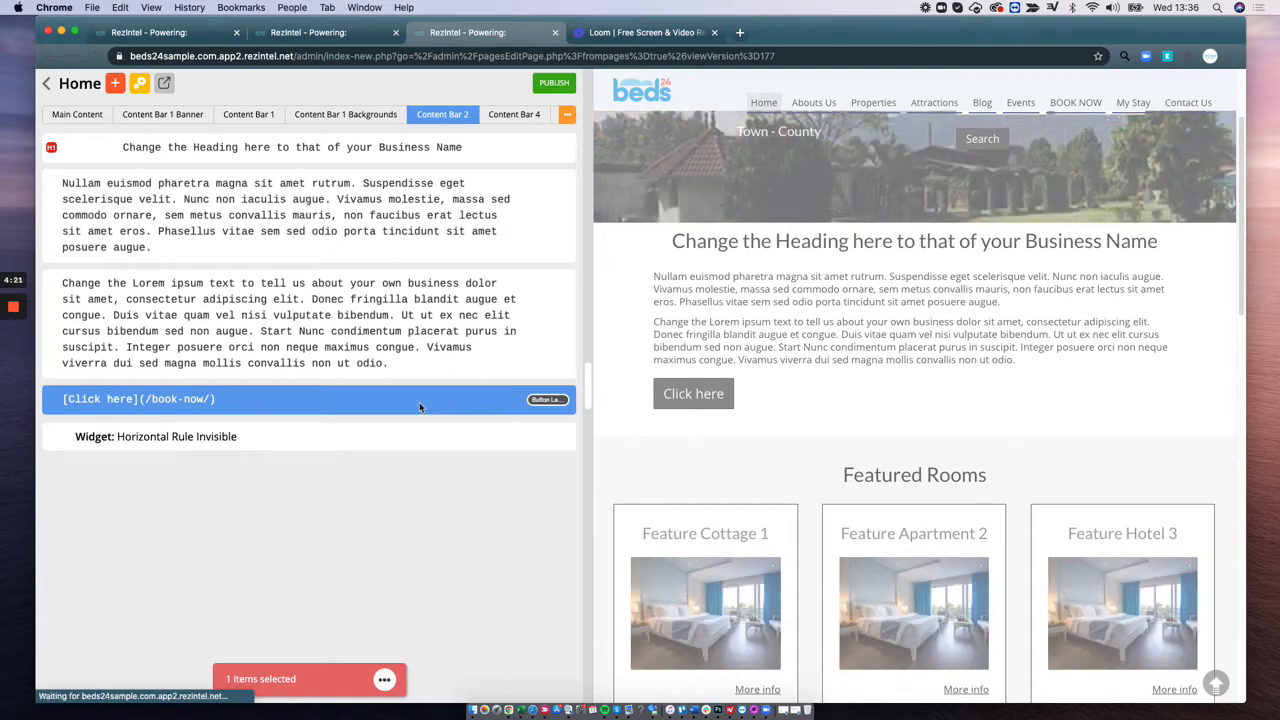
Delete the "Click here" button block and publish the Home page.
{"action": "left_click", "coordinate": [382, 679]}
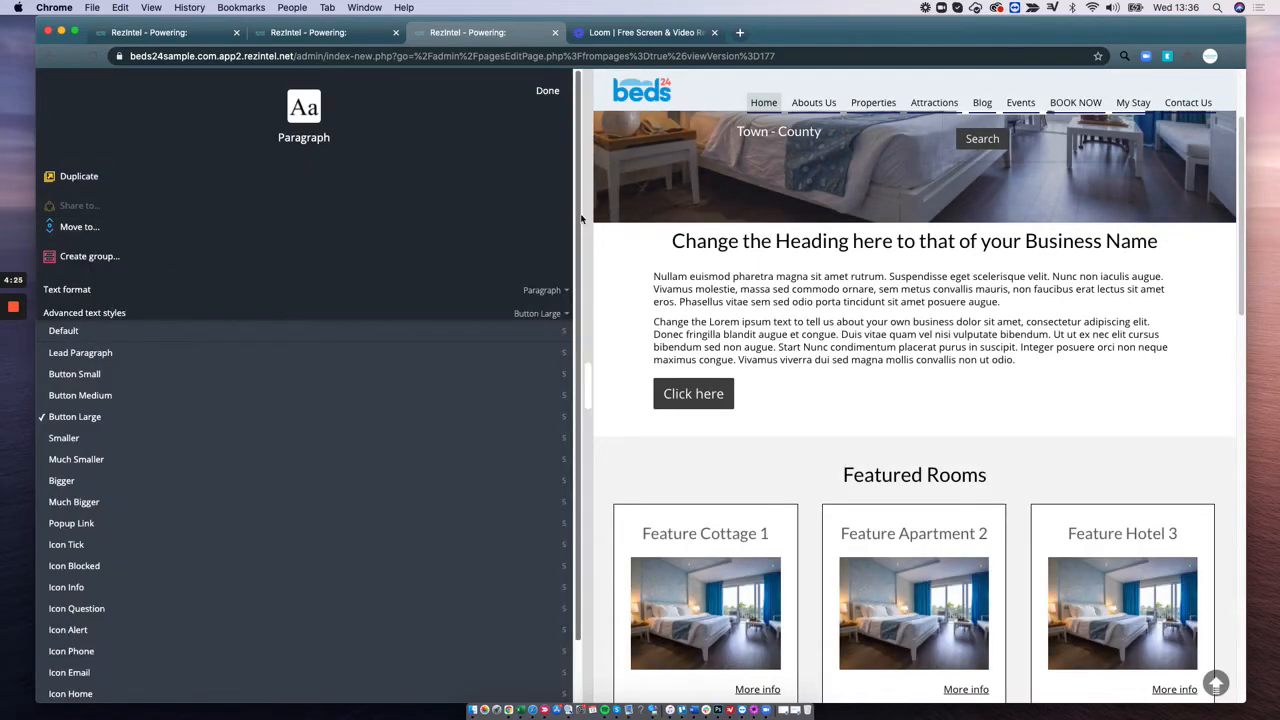
{"action": "scroll", "coordinate": [560, 509], "scroll_direction": "down", "scroll_amount": 3}
{"action": "left_click", "coordinate": [64, 683]}
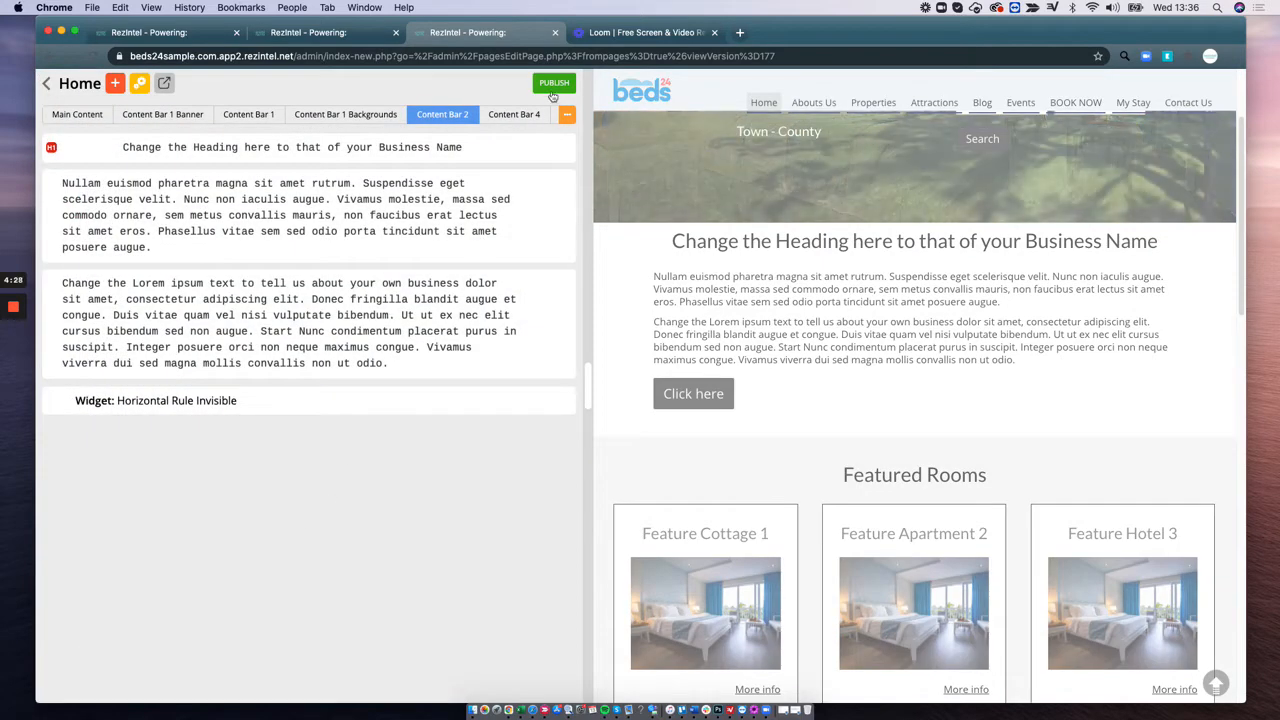
{"action": "left_click", "coordinate": [553, 88]}
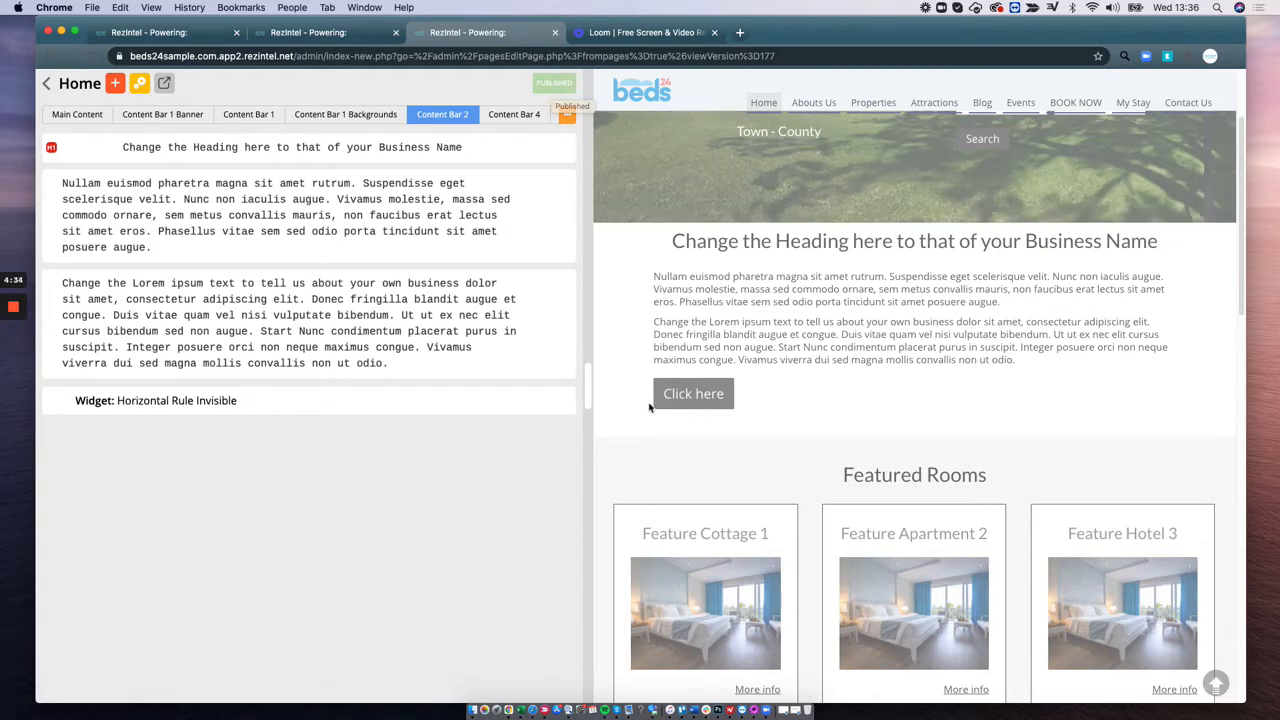
Undo the deletion of the "Click here" block and select that block again.
{"action": "left_click", "coordinate": [138, 85]}
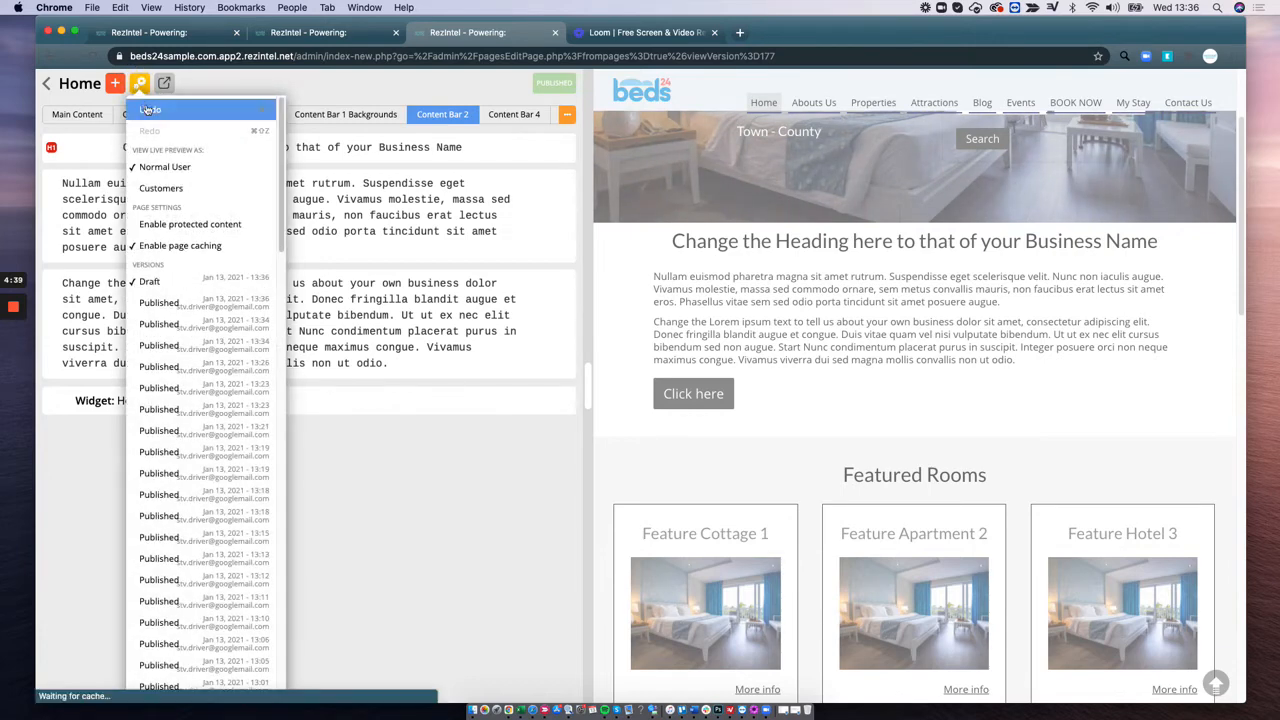
{"action": "left_click", "coordinate": [147, 110]}
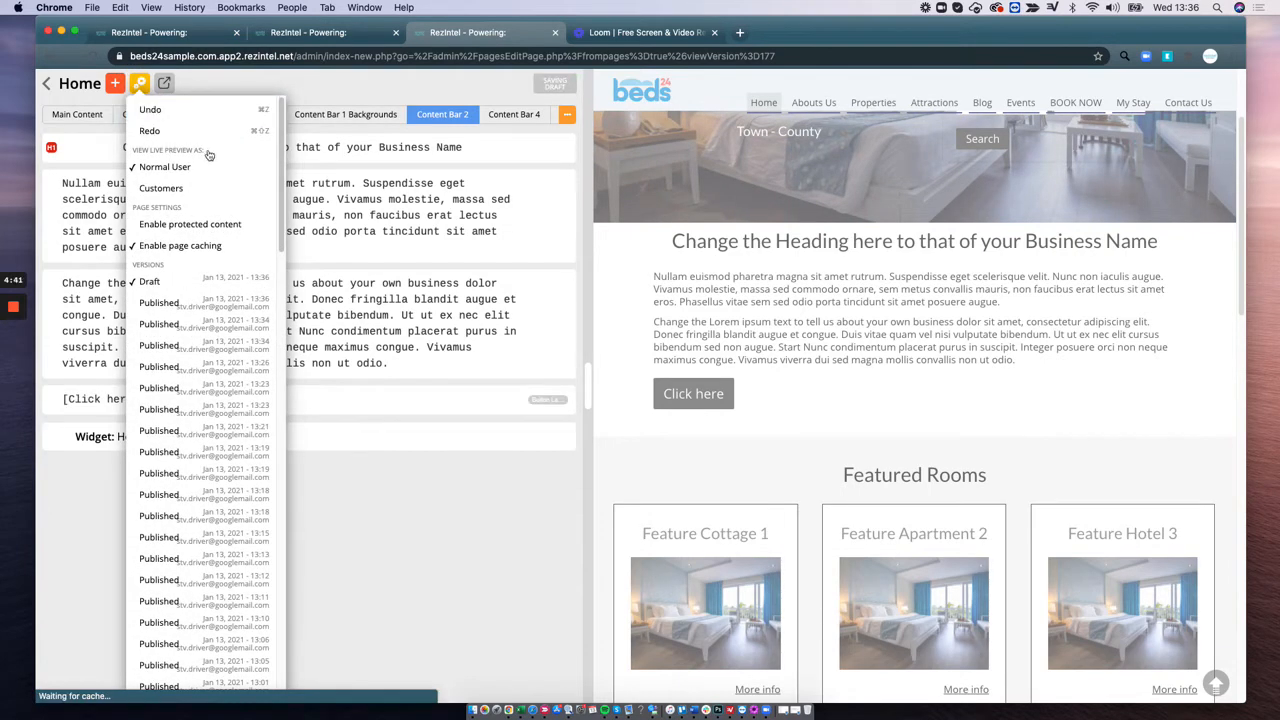
{"action": "left_click", "coordinate": [138, 83]}
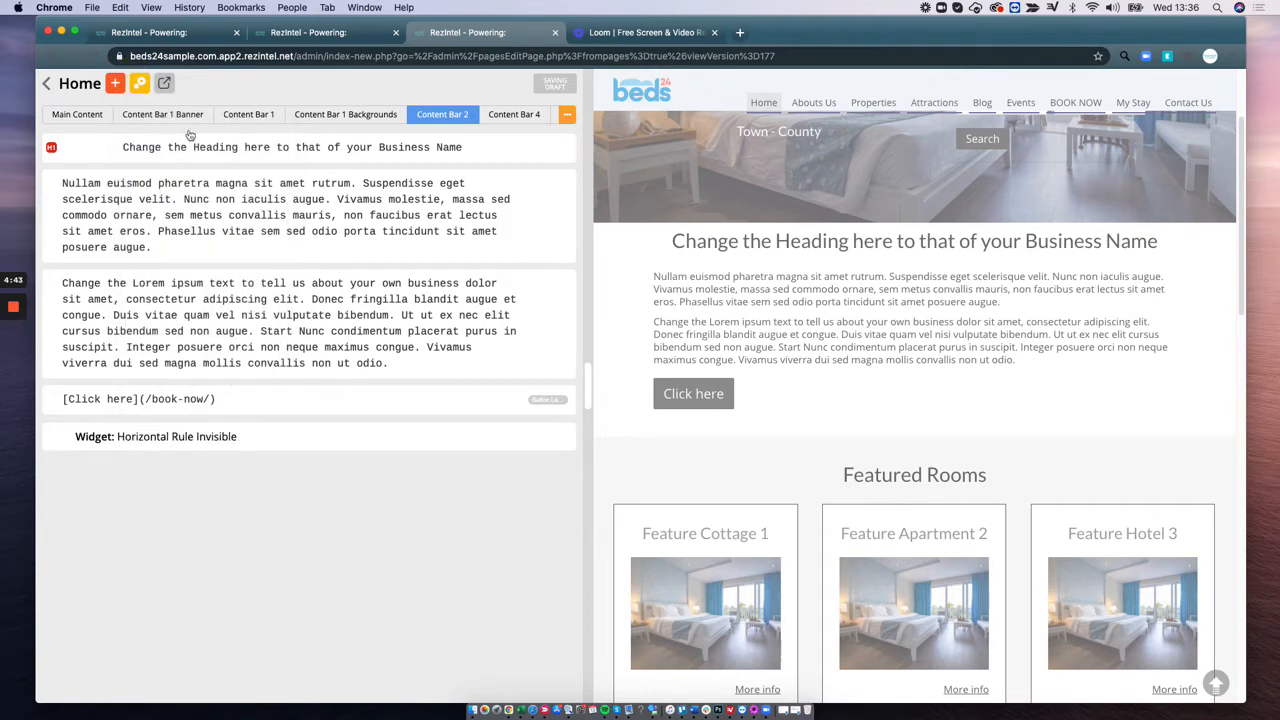
{"action": "left_click", "coordinate": [306, 405]}
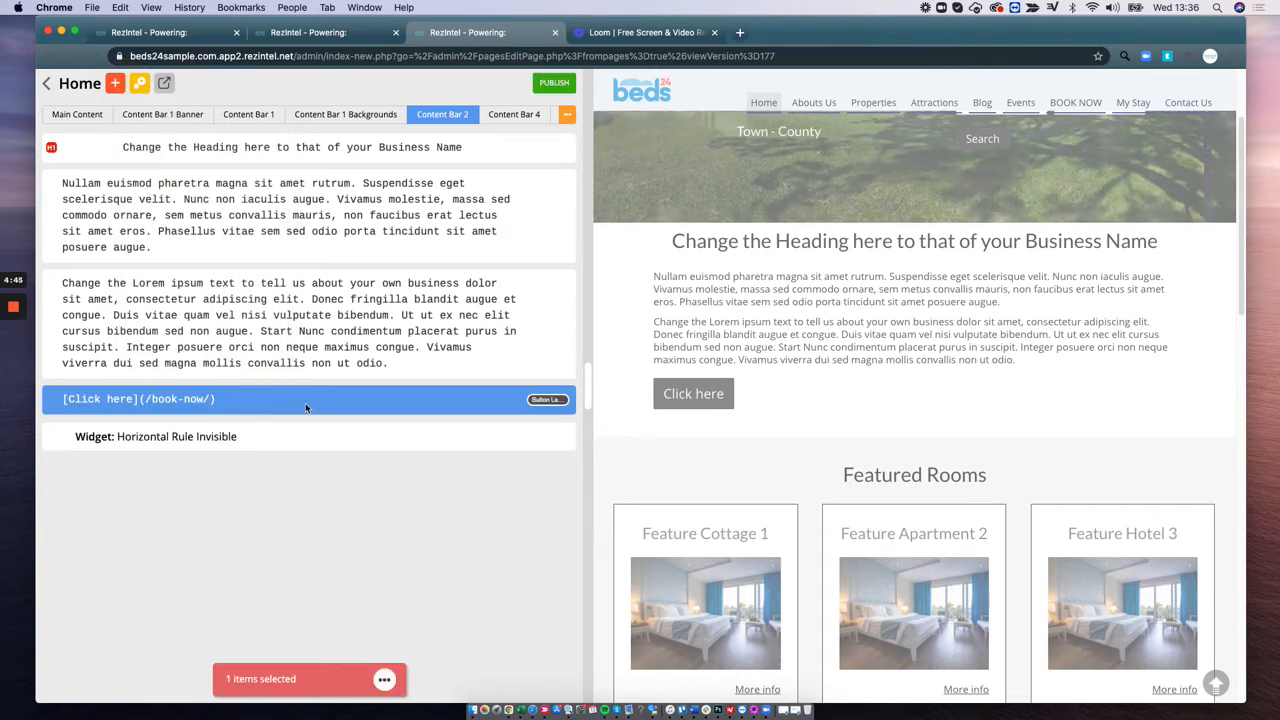
Examine the Home page's list of draft and published versions, then close it.
{"action": "left_click", "coordinate": [141, 86]}
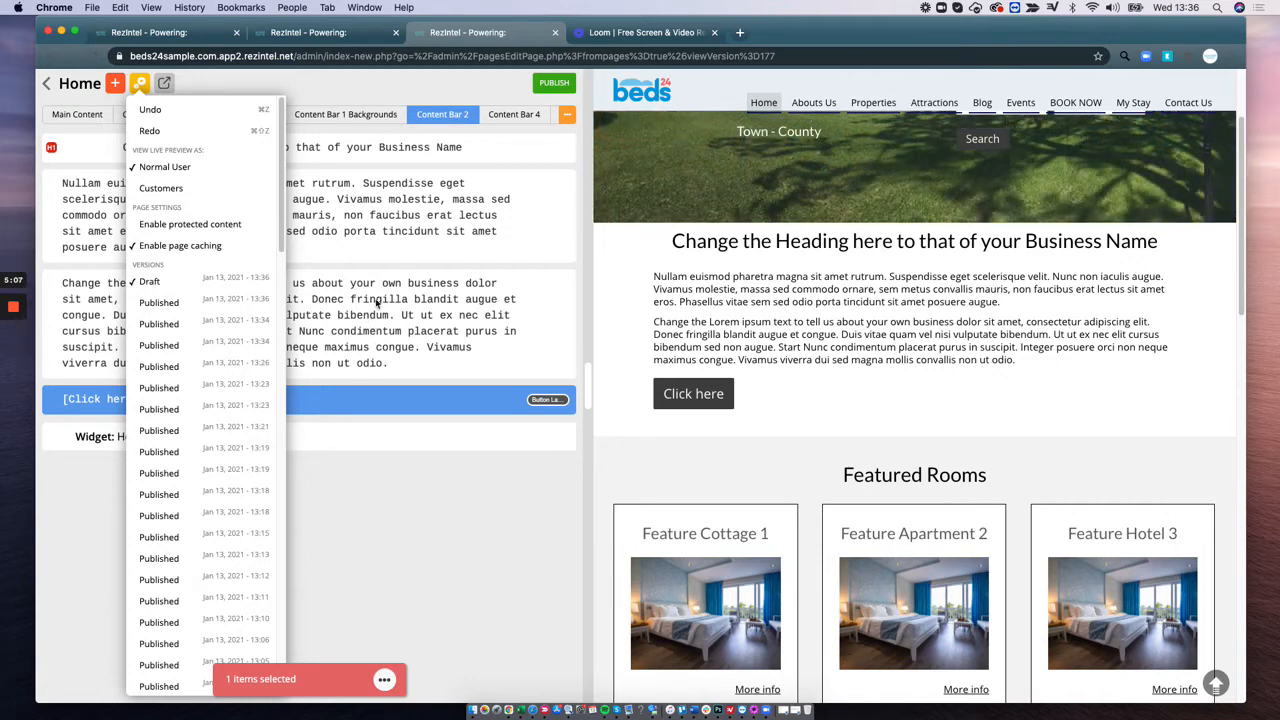
{"action": "left_click_drag", "start_coordinate": [284, 208], "coordinate": [329, 143]}
{"action": "left_click", "coordinate": [141, 86]}
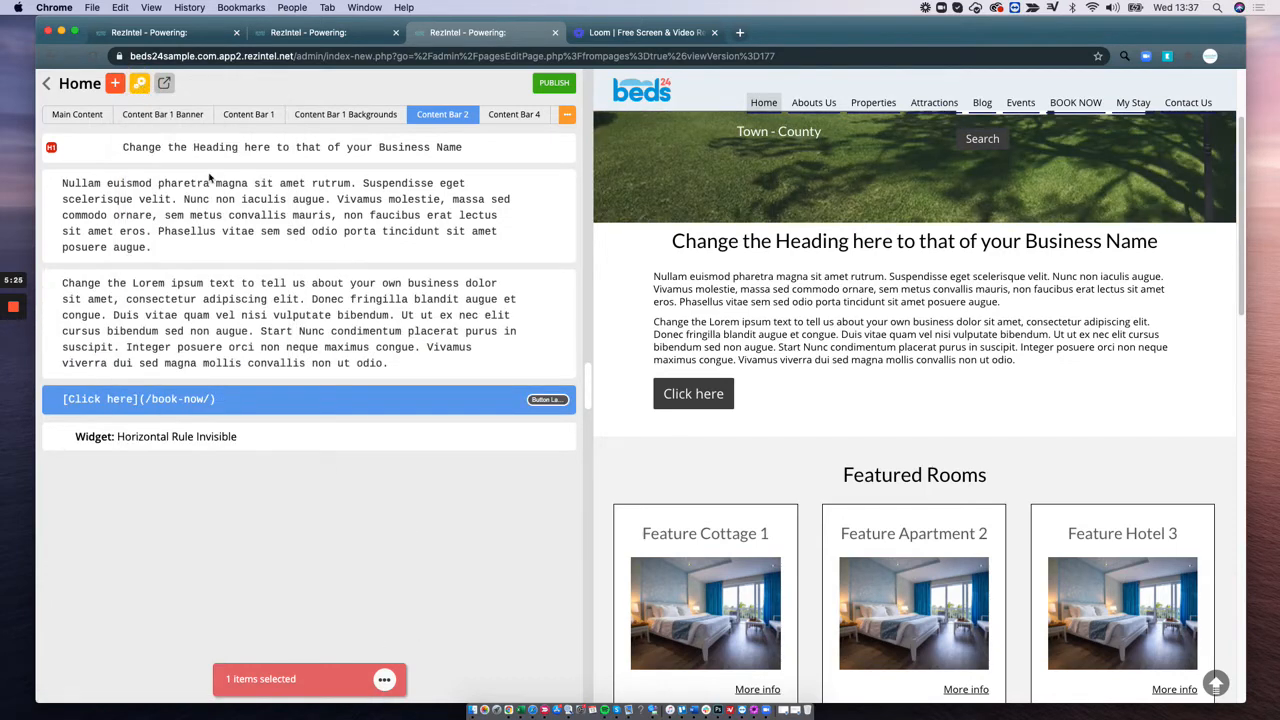
Delete the "Click here" block again and select the "Change the Lorem ipsum" paragraph.
{"action": "left_click", "coordinate": [384, 679]}
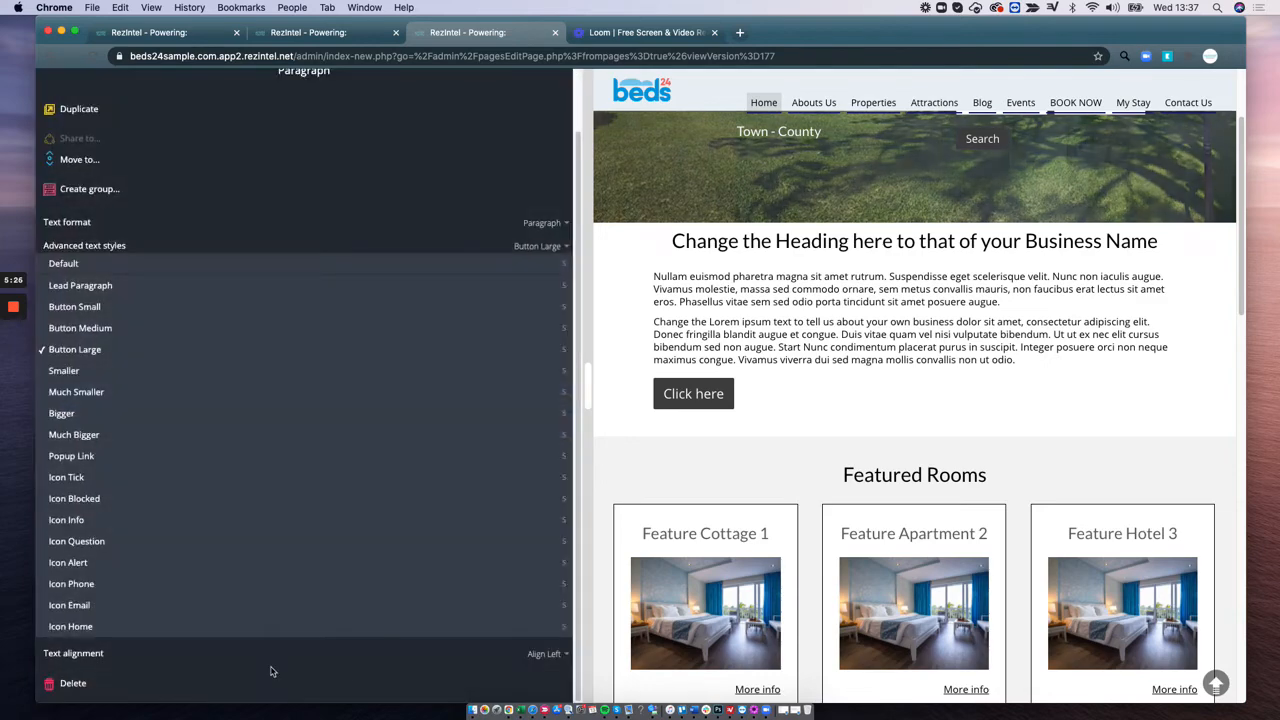
{"action": "left_click", "coordinate": [100, 686]}
{"action": "left_click", "coordinate": [413, 362]}
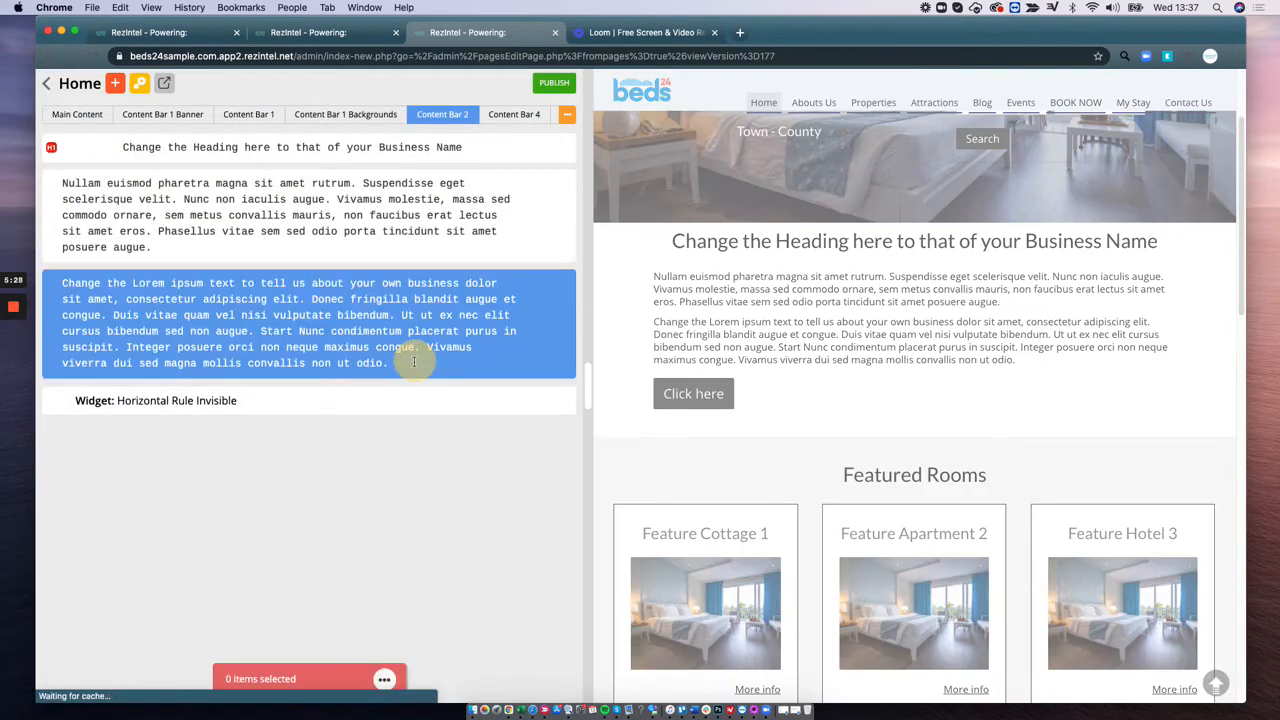
{"action": "mouse_move", "coordinate": [425, 322]}
{"action": "left_mouse_down"}
{"action": "mouse_move", "coordinate": [422, 416]}
{"action": "mouse_move", "coordinate": [426, 314]}
{"action": "left_mouse_up"}
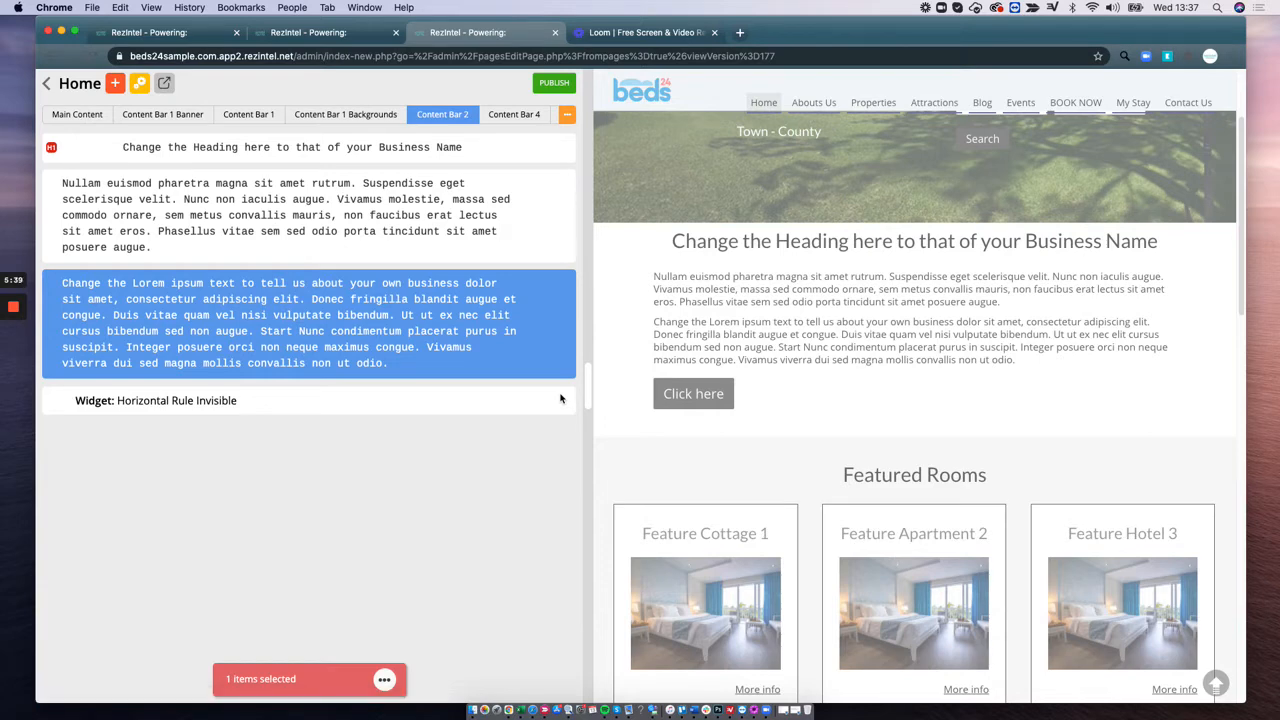
Try adding an empty line at the end of the "Change the Lorem ipsum" paragraph and publish the Home page.
{"action": "left_click", "coordinate": [432, 363]}
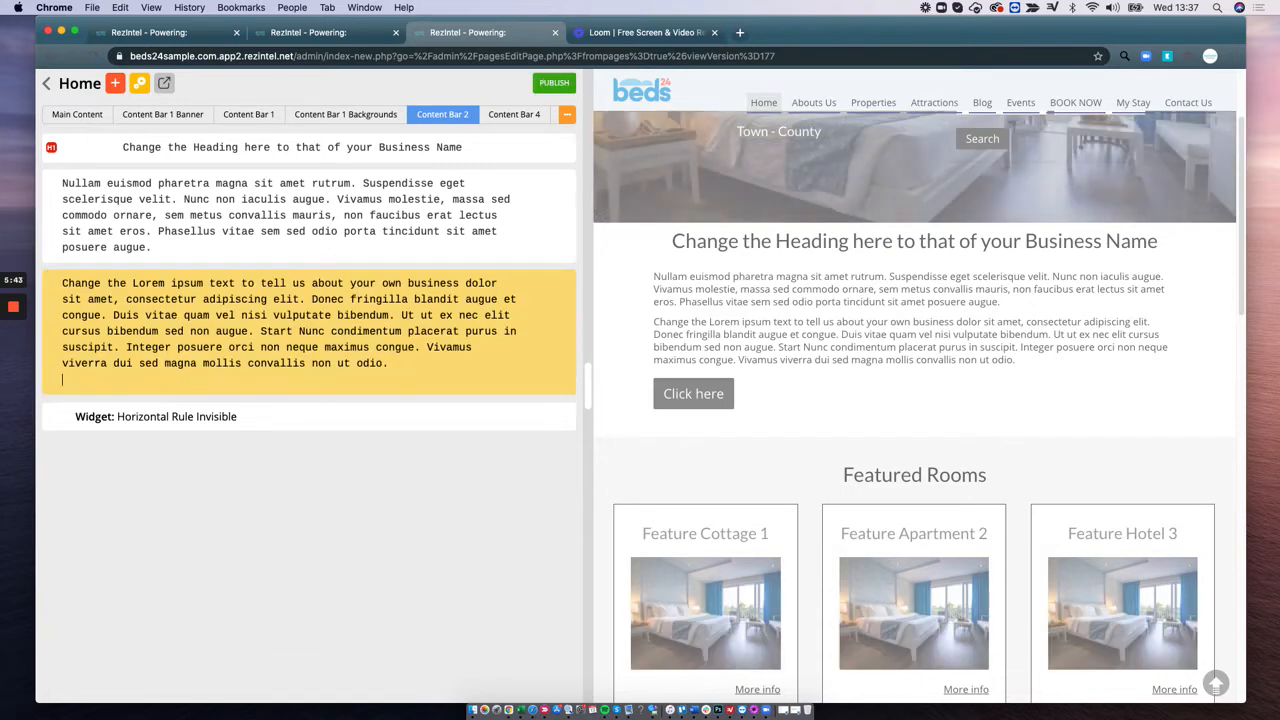
{"action": "left_click", "coordinate": [411, 198]}
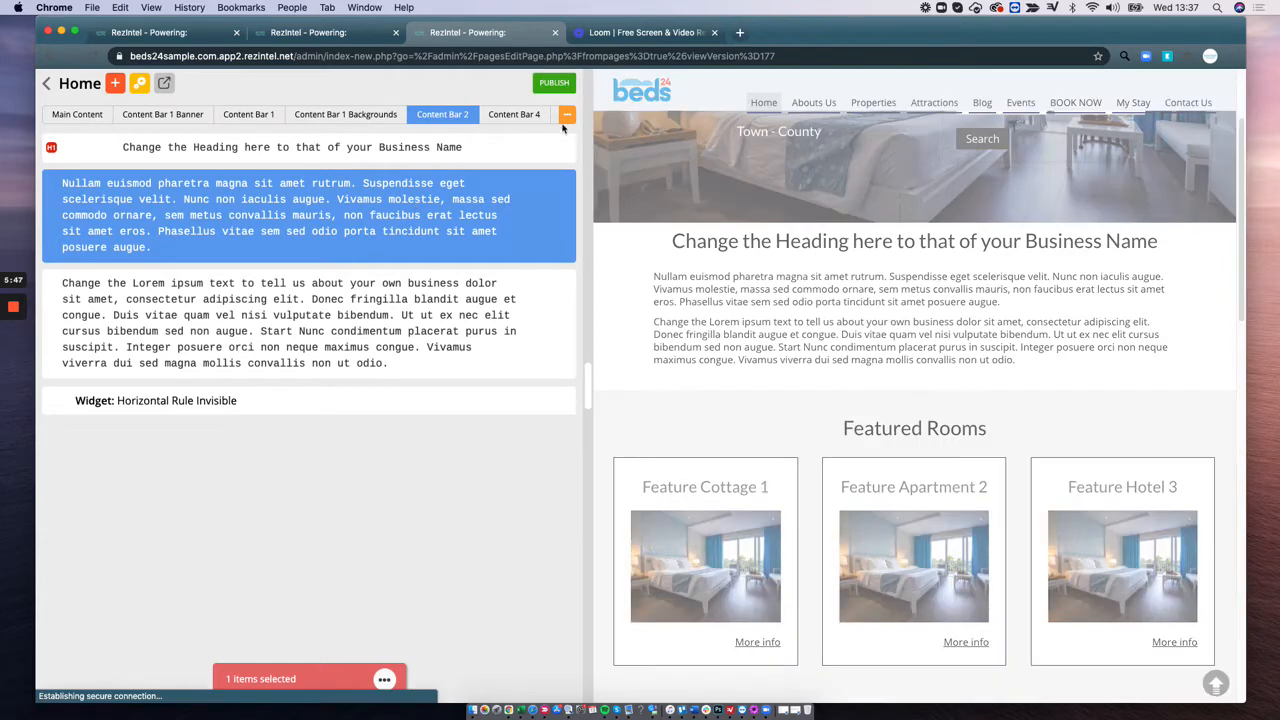
{"action": "left_click", "coordinate": [552, 83]}
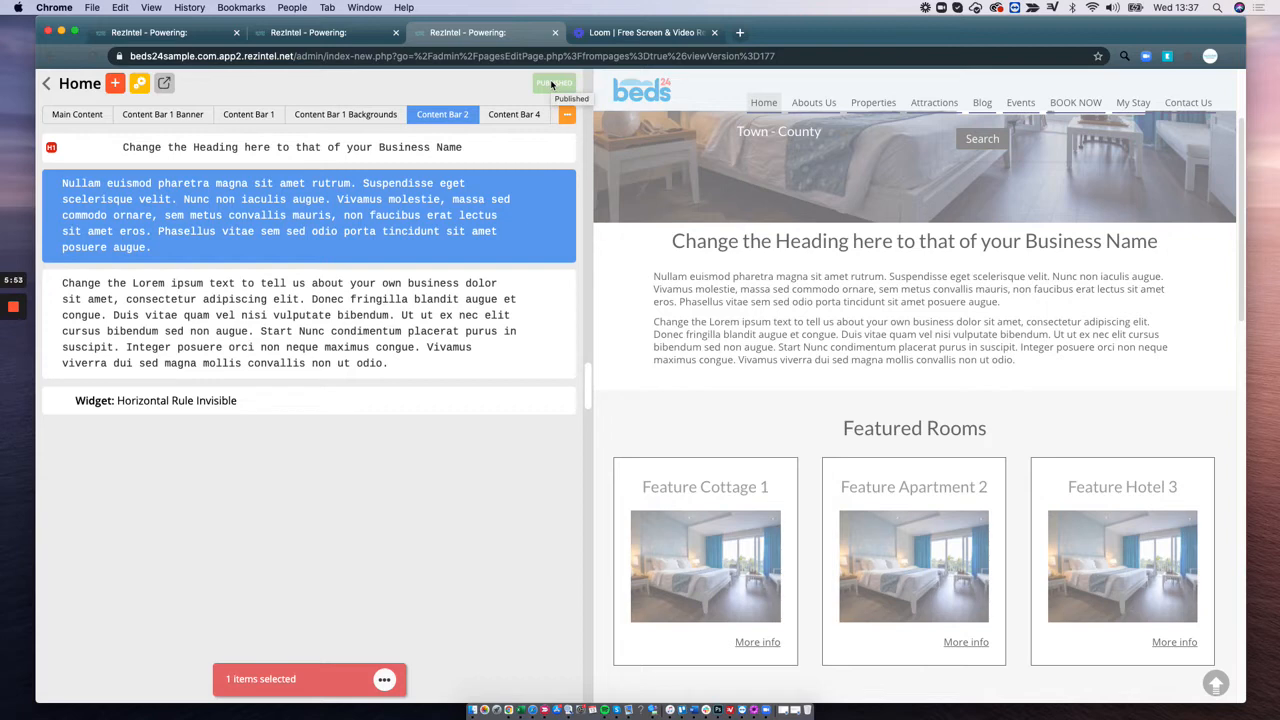
Add an Image widget named "Test" between the heading and the "Nullam euismod" paragraph in Content Bar 2.
{"action": "left_click", "coordinate": [230, 322]}
{"action": "left_click", "coordinate": [230, 228]}
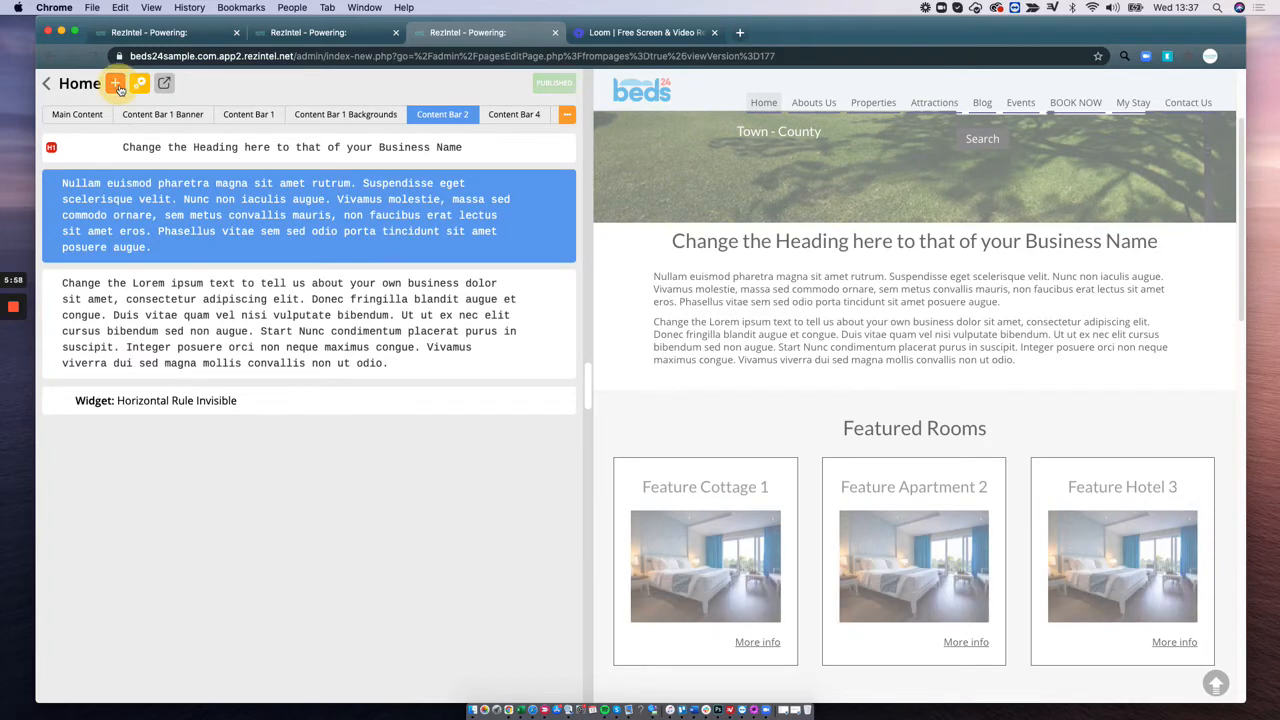
{"action": "left_click", "coordinate": [116, 84]}
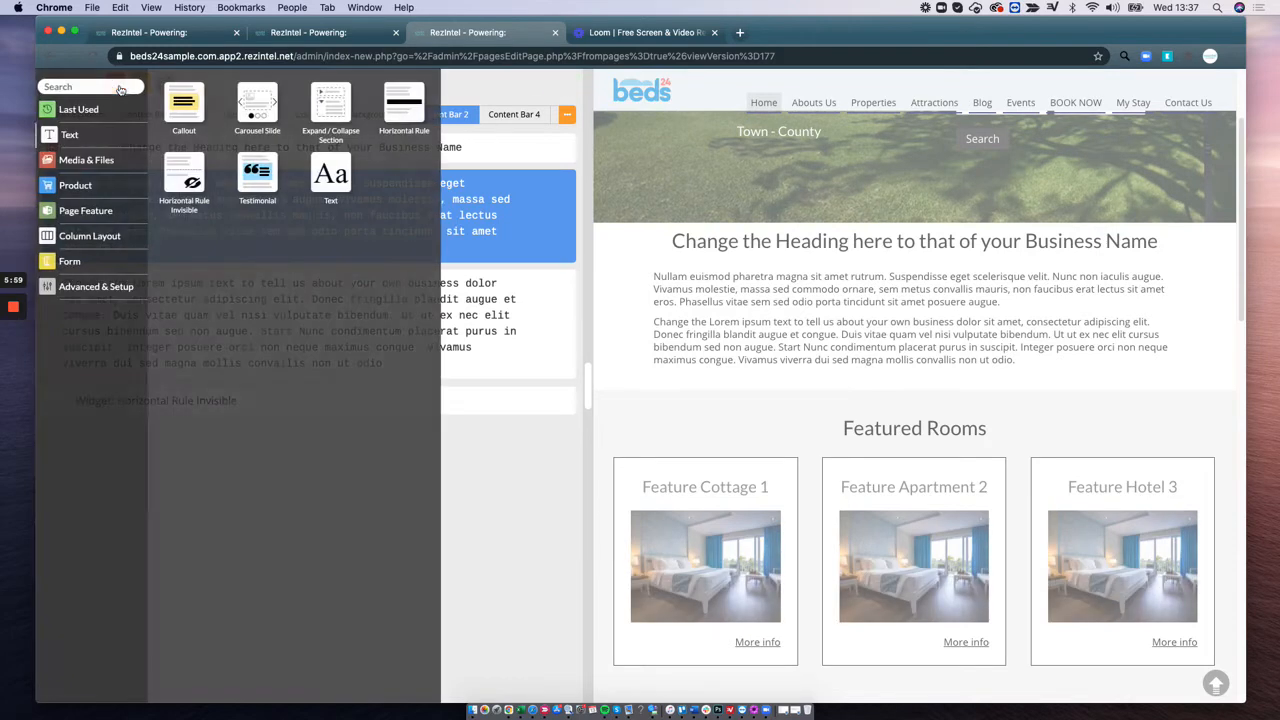
{"action": "left_click", "coordinate": [87, 160]}
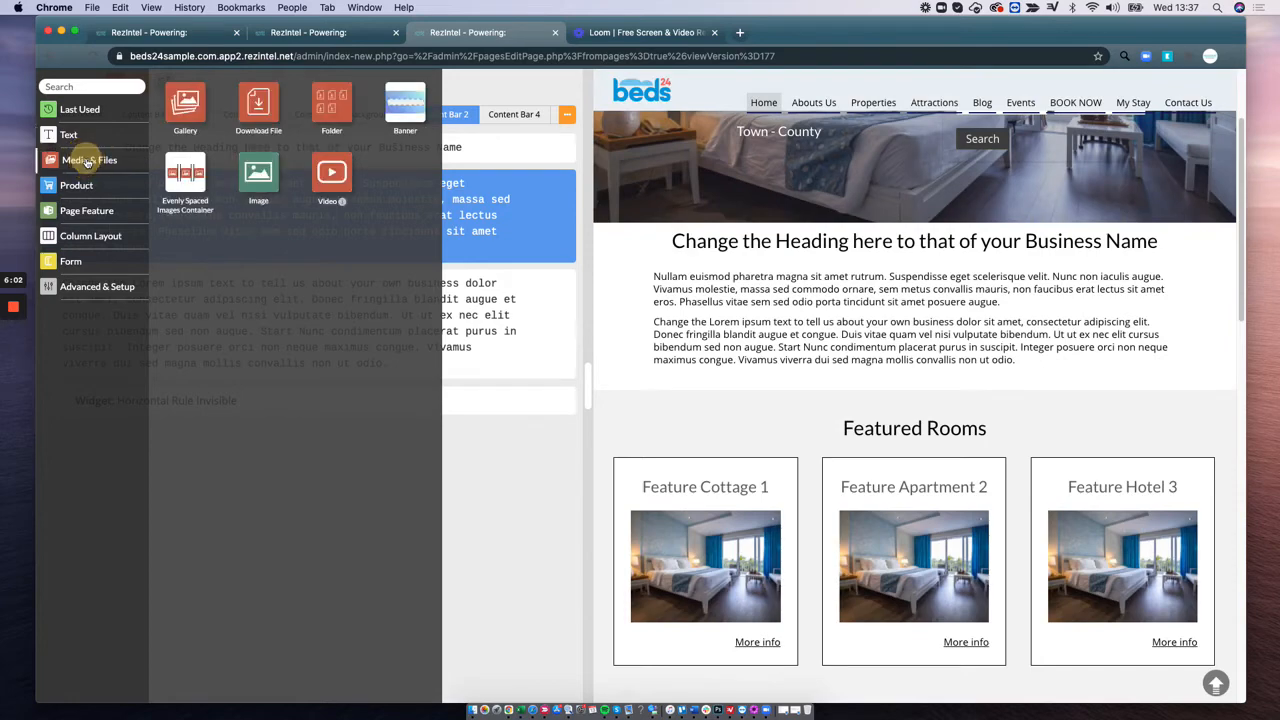
{"action": "left_click_drag", "start_coordinate": [260, 168], "coordinate": [207, 178]}
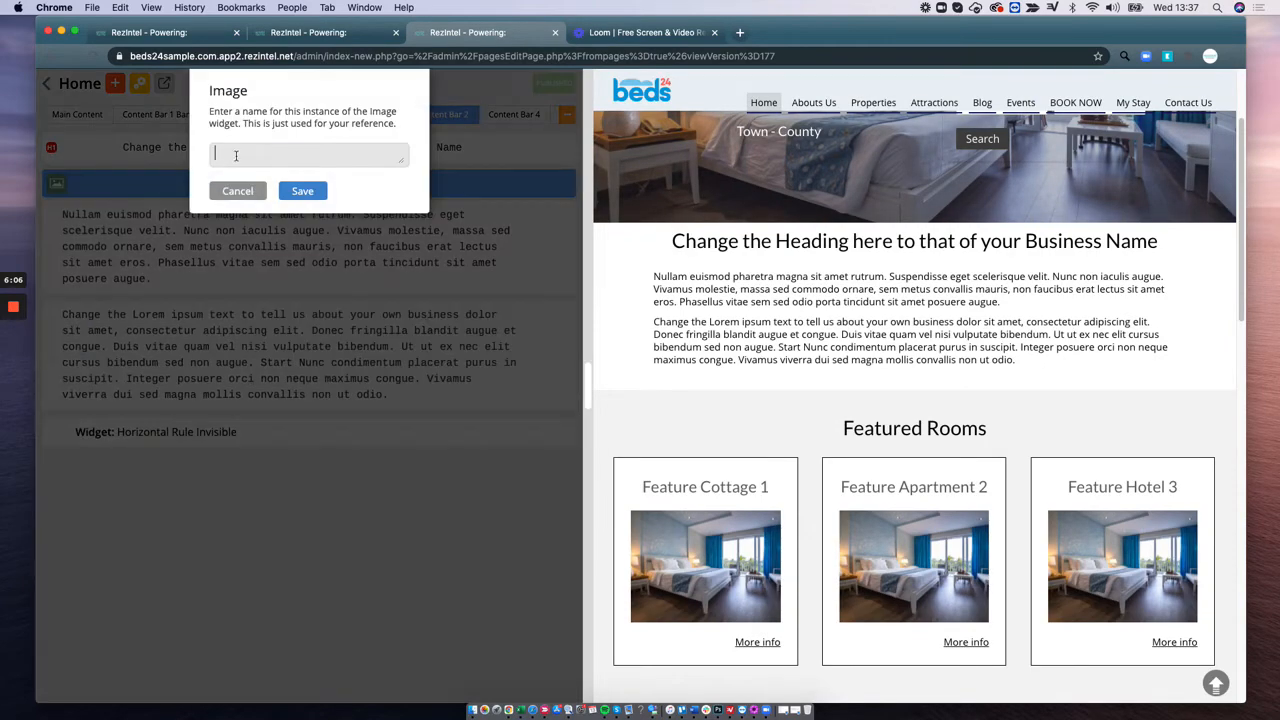
{"action": "type", "text": "Test"}
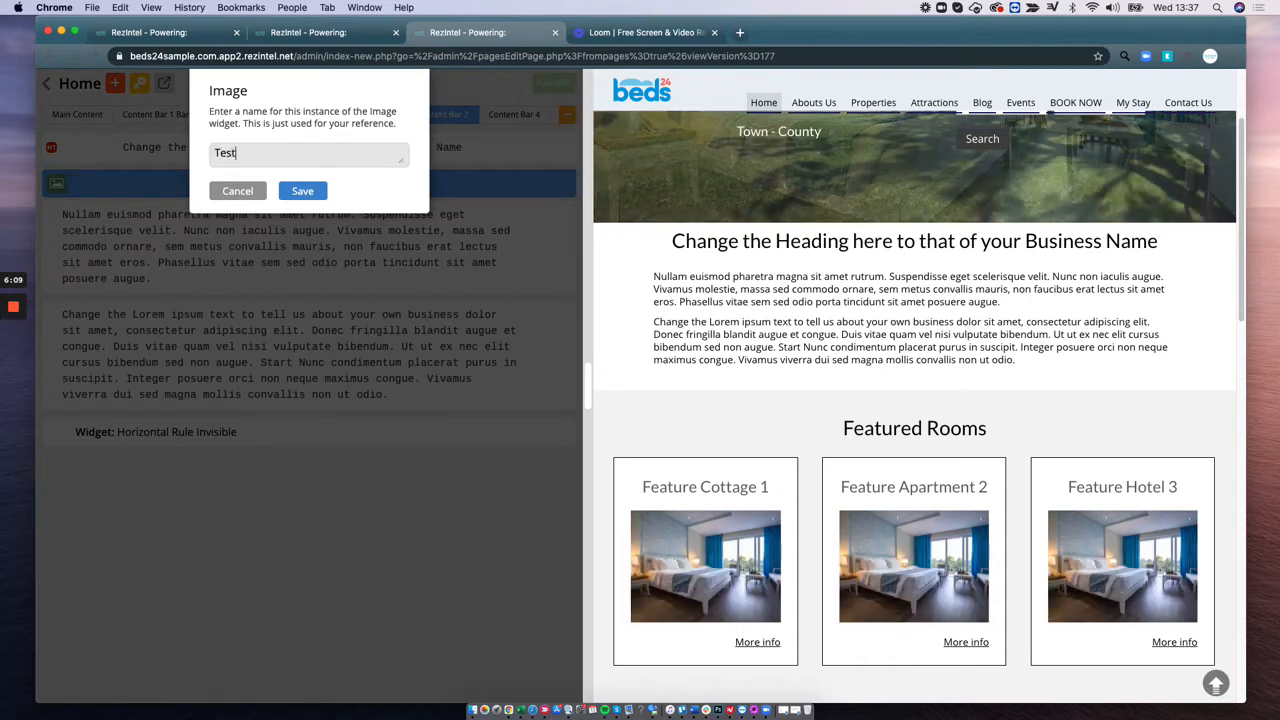
{"action": "left_click", "coordinate": [296, 190]}
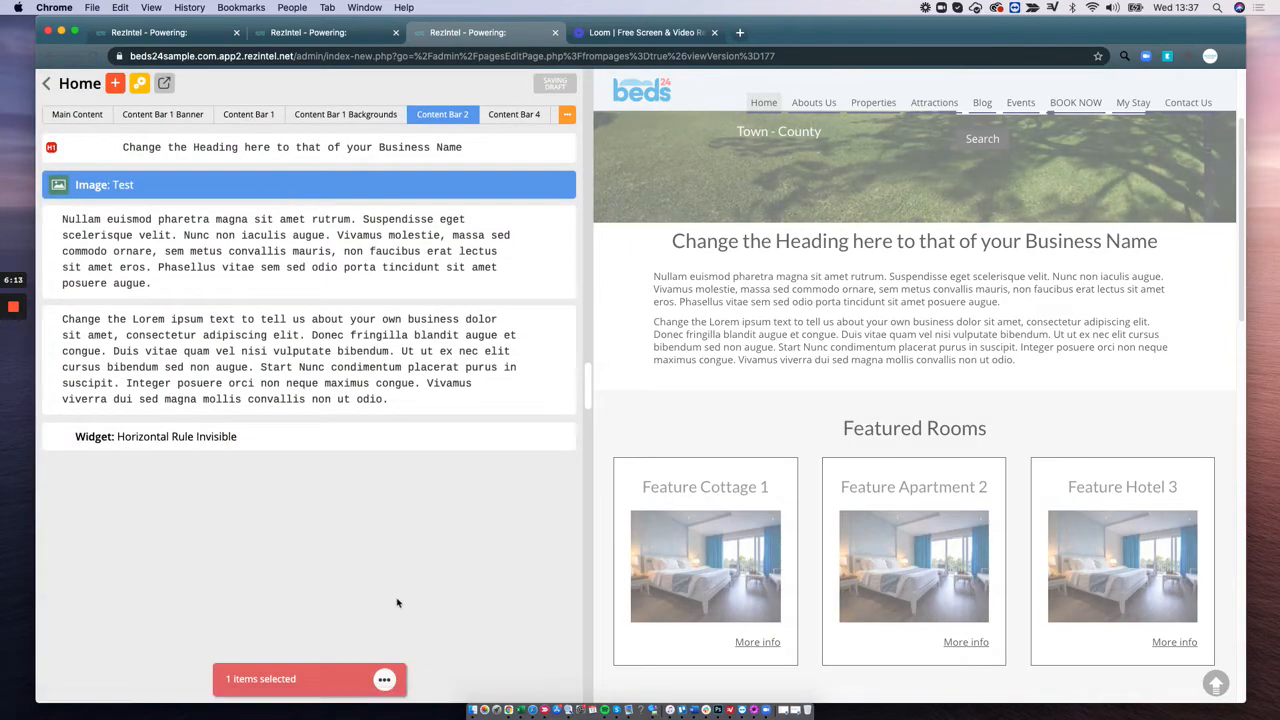
Assign the stored beds24rezsmall picture to the "Test" image widget.
{"action": "left_click", "coordinate": [385, 680]}
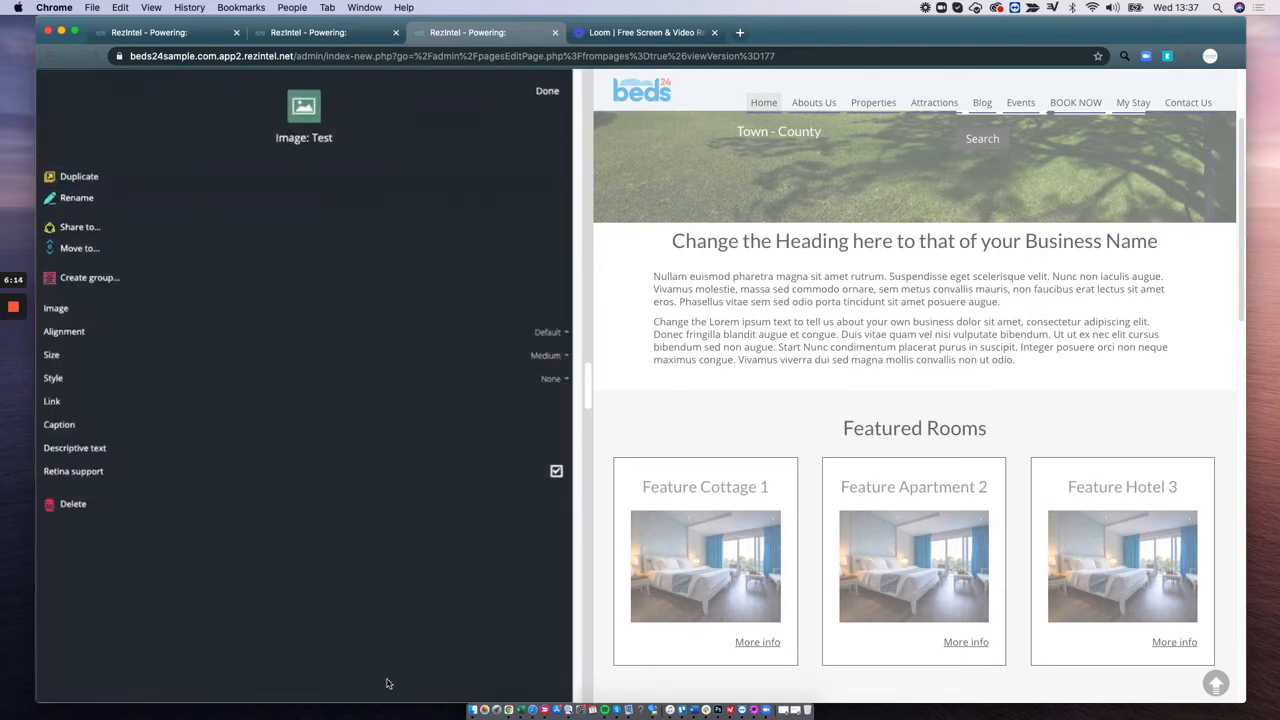
{"action": "left_click", "coordinate": [73, 310]}
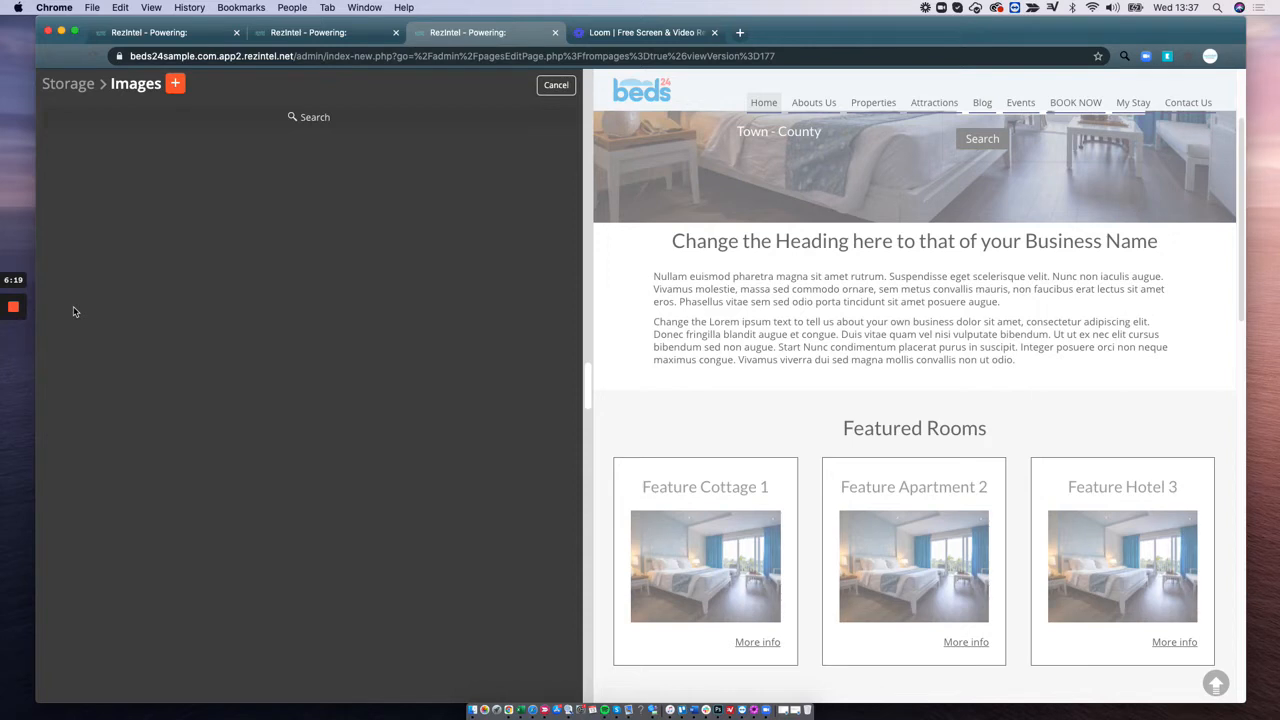
{"action": "left_click", "coordinate": [242, 192]}
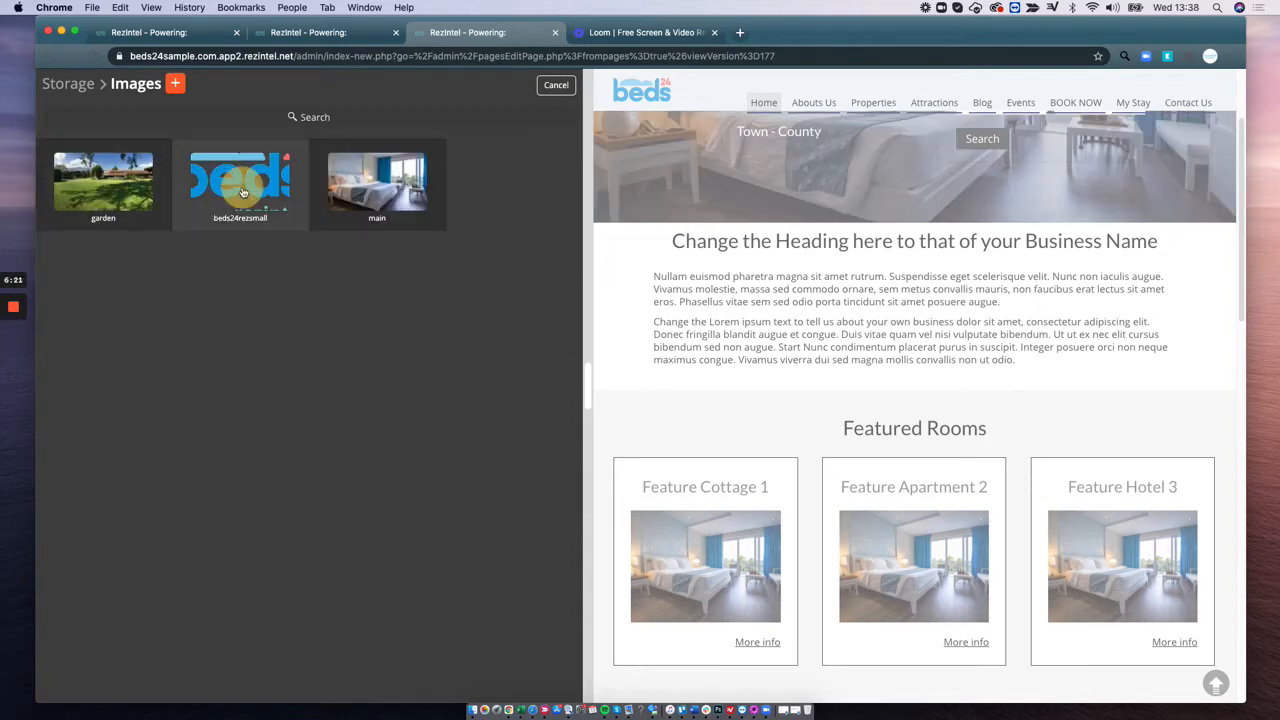
{"action": "left_click", "coordinate": [242, 192]}
{"action": "left_click", "coordinate": [242, 192]}
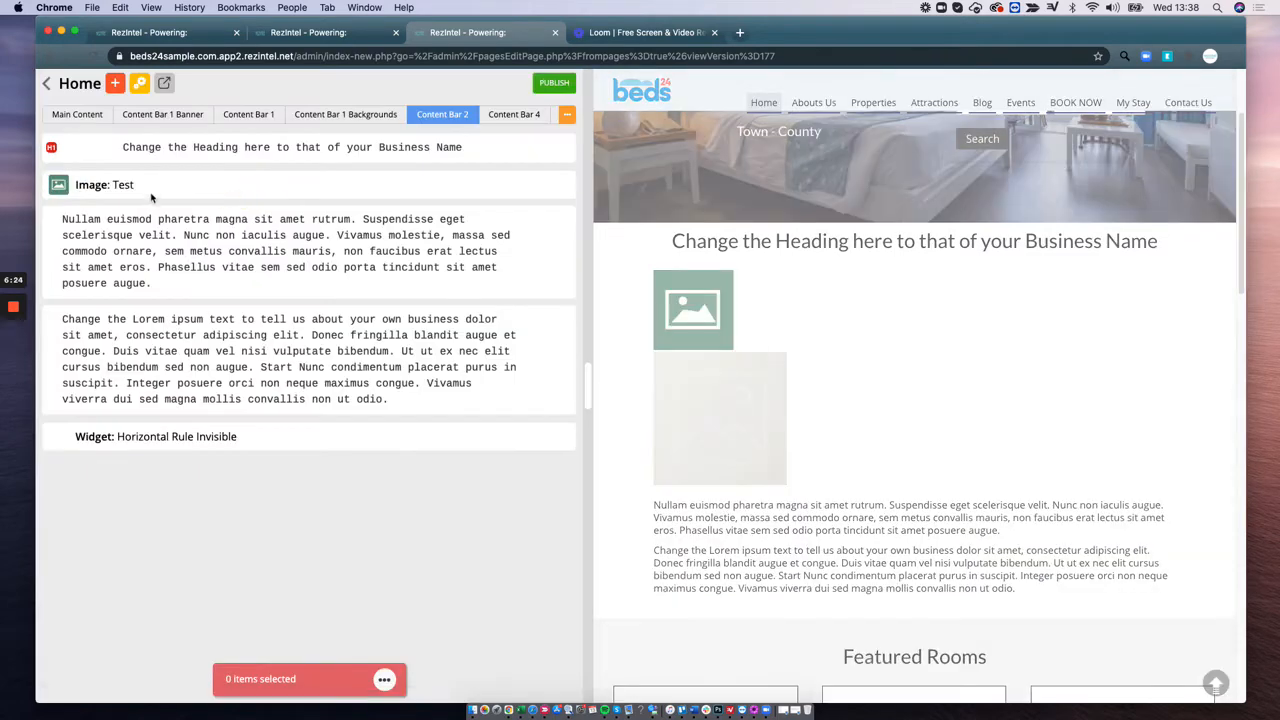
{"action": "left_click", "coordinate": [152, 193]}
{"action": "left_click", "coordinate": [385, 681]}
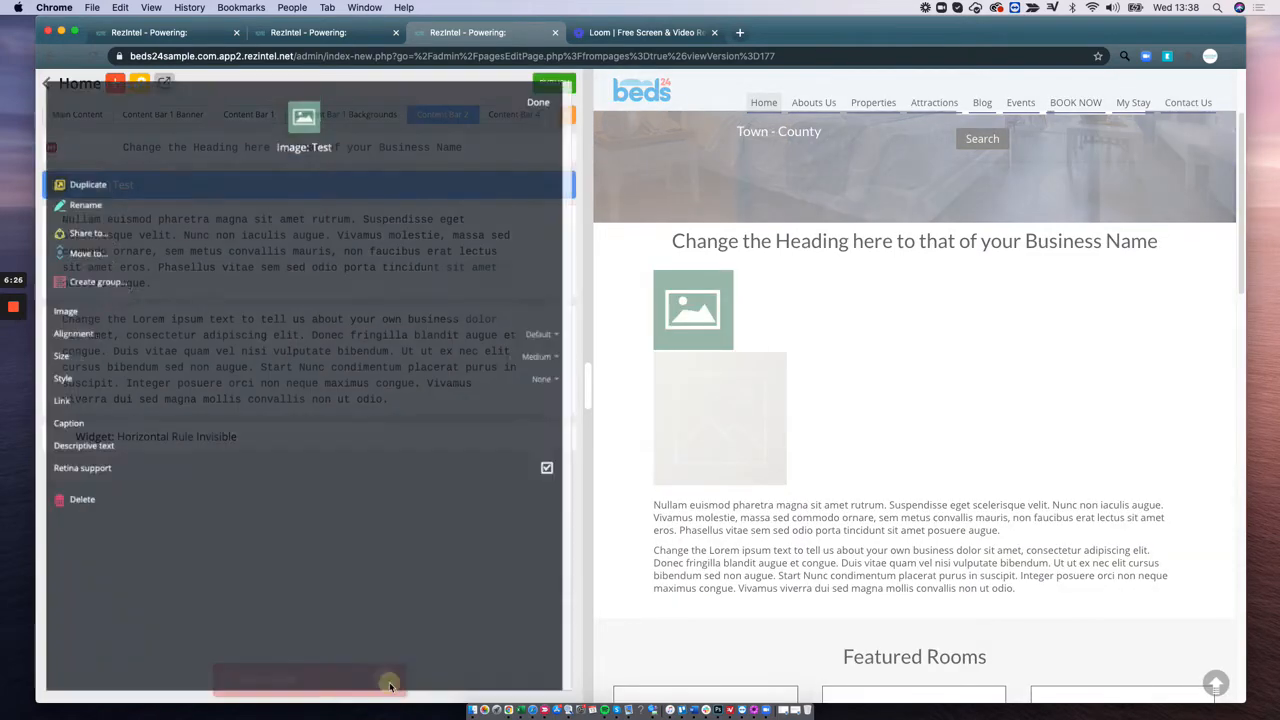
{"action": "left_click", "coordinate": [72, 309]}
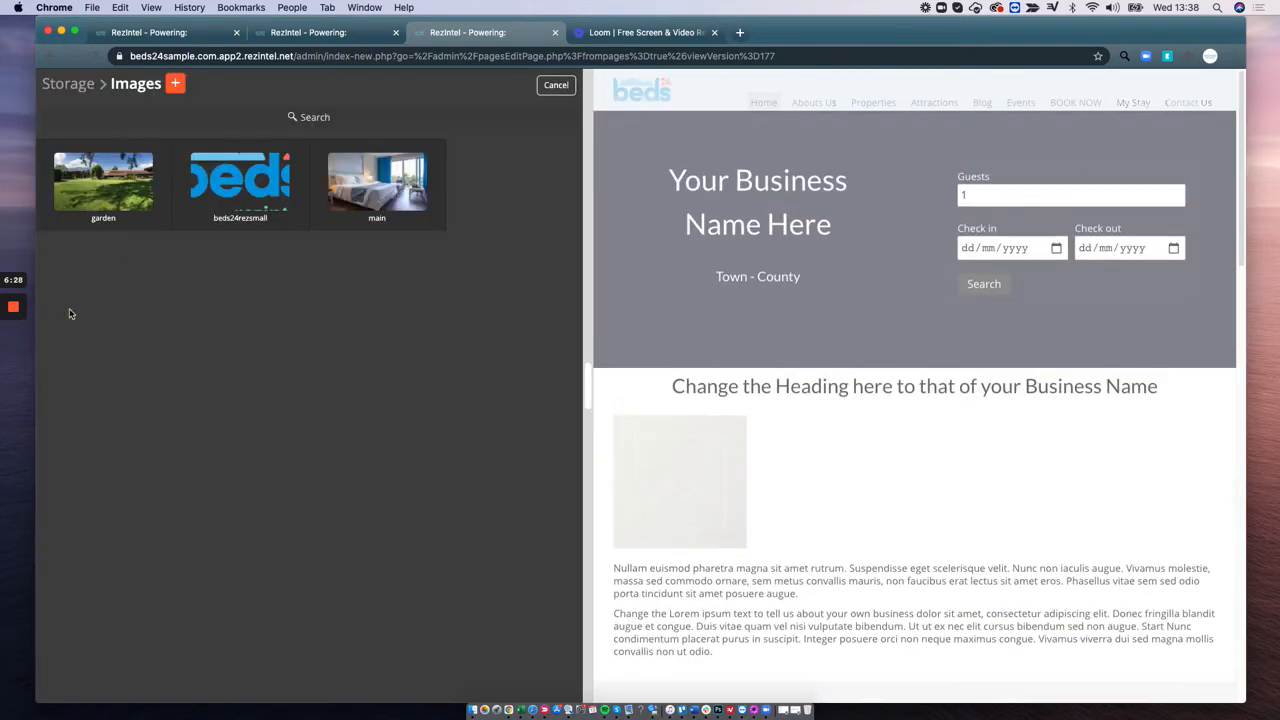
{"action": "left_click", "coordinate": [220, 190]}
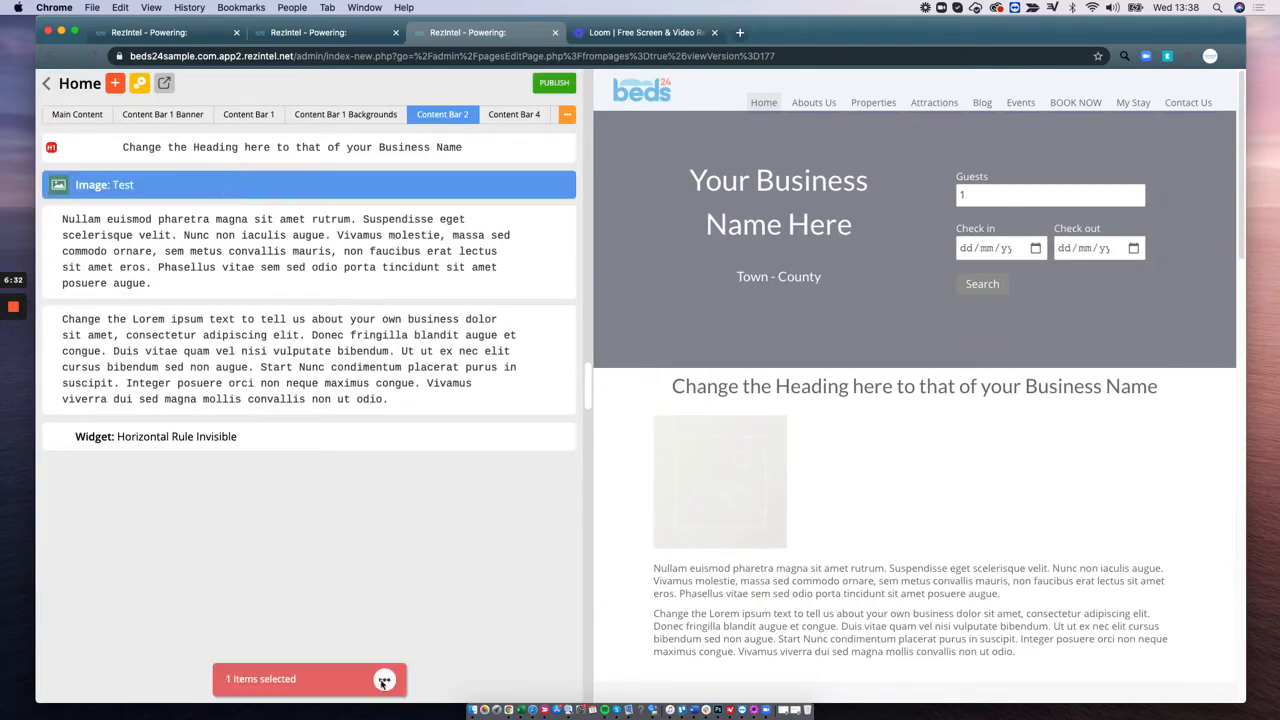
Set the "Test" image's alignment to Left and return to the Content Bar 2 blocks.
{"action": "left_click", "coordinate": [385, 681]}
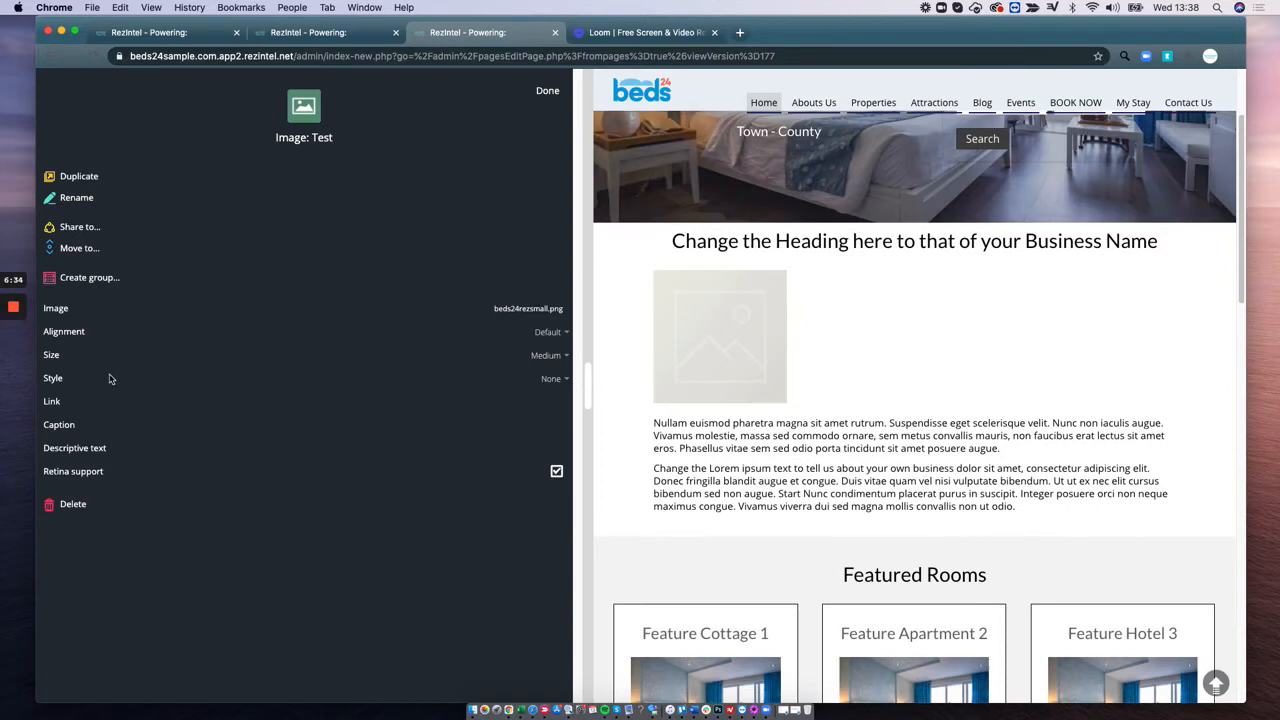
{"action": "left_click", "coordinate": [77, 338]}
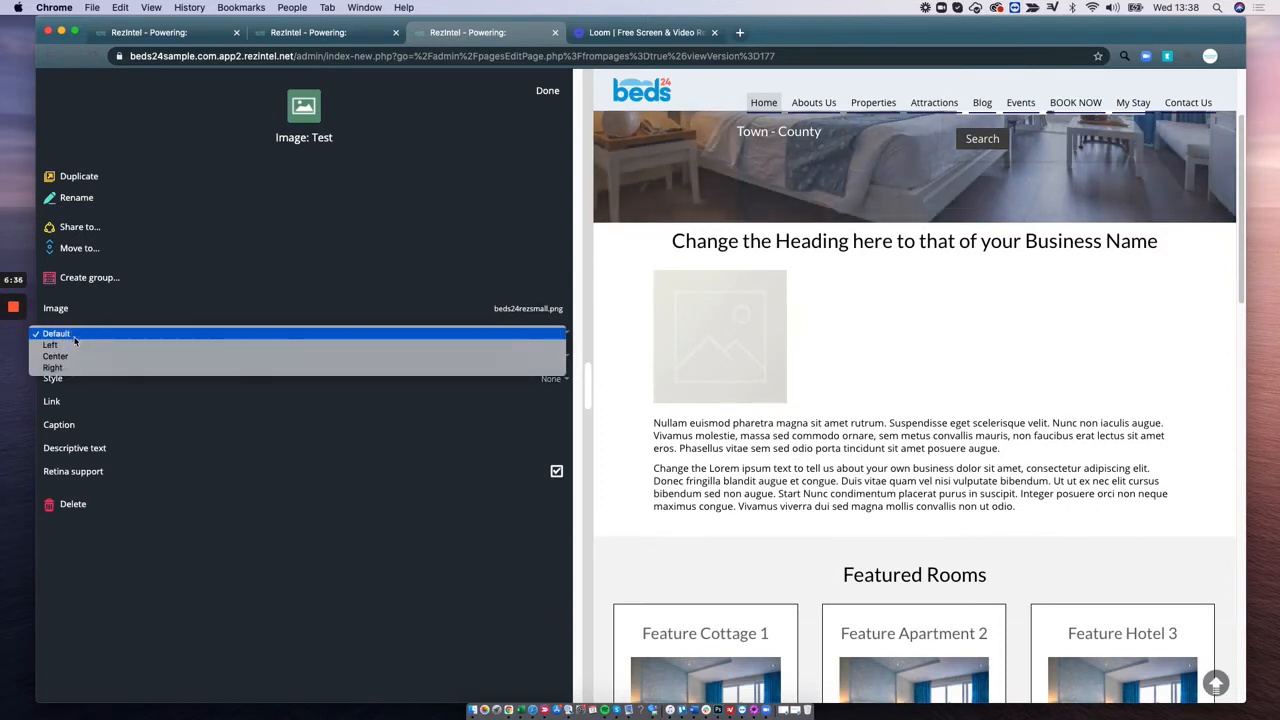
{"action": "left_click", "coordinate": [71, 349]}
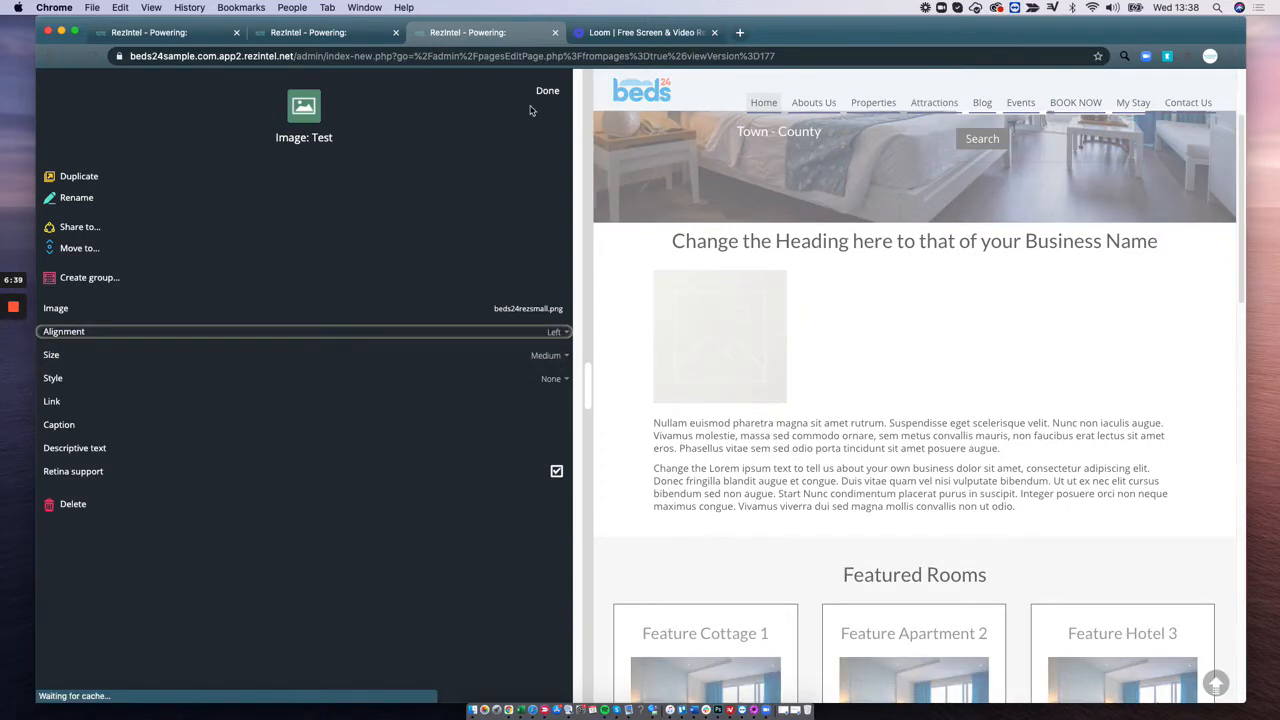
{"action": "left_click", "coordinate": [545, 92]}
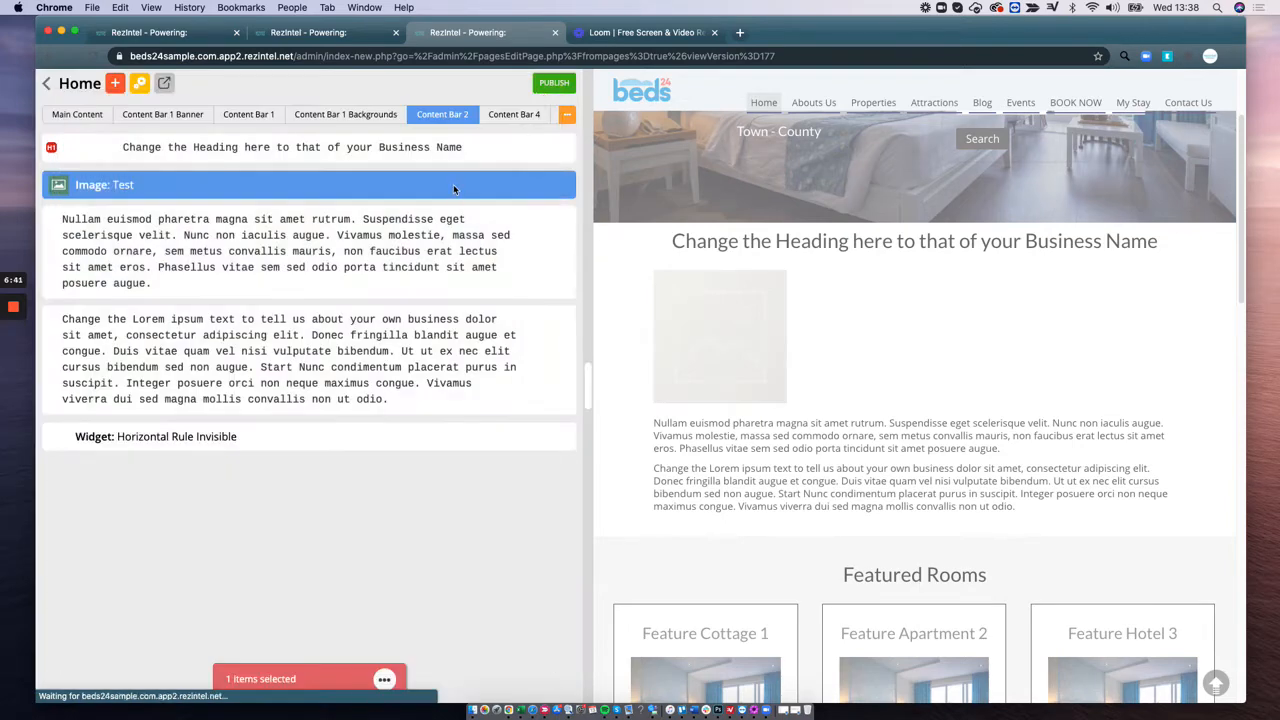
{"action": "mouse_move", "coordinate": [453, 184]}
{"action": "left_mouse_down"}
{"action": "mouse_move", "coordinate": [446, 218]}
{"action": "mouse_move", "coordinate": [444, 180]}
{"action": "left_mouse_up"}
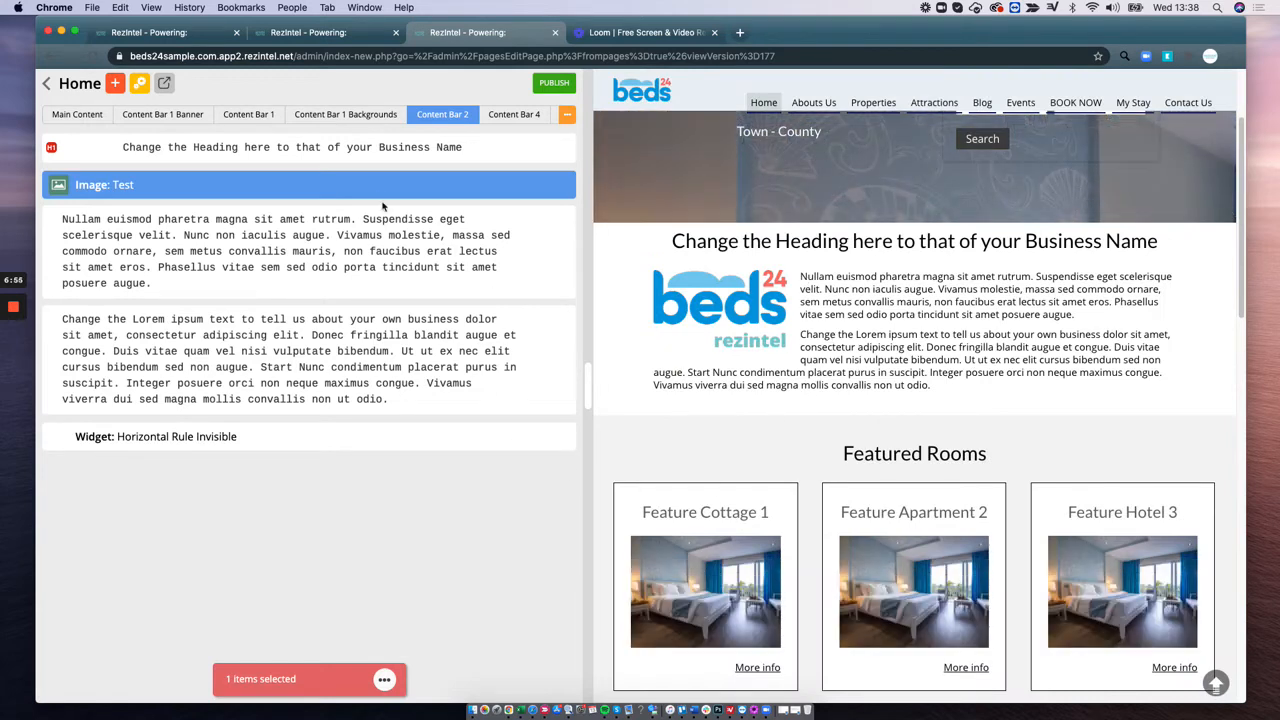
Change the "Test" image's alignment to Right and return to the Content Bar 2 blocks.
{"action": "left_click", "coordinate": [386, 680]}
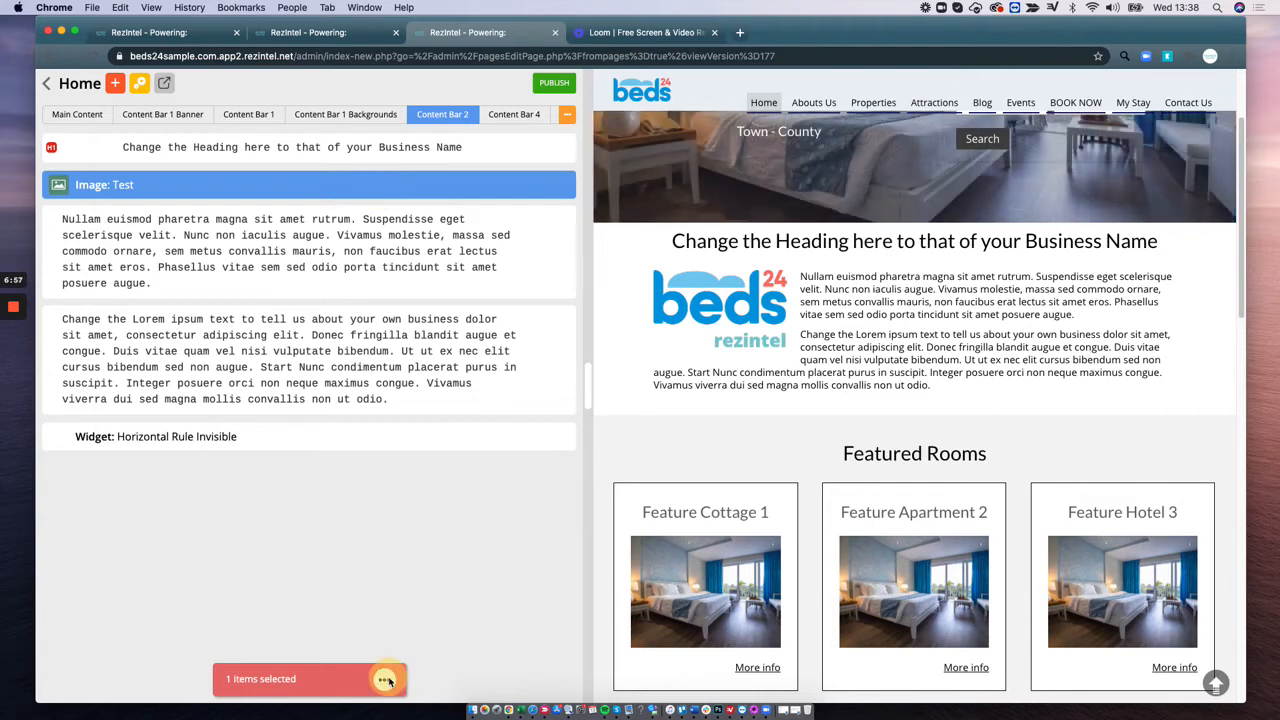
{"action": "left_click", "coordinate": [65, 332]}
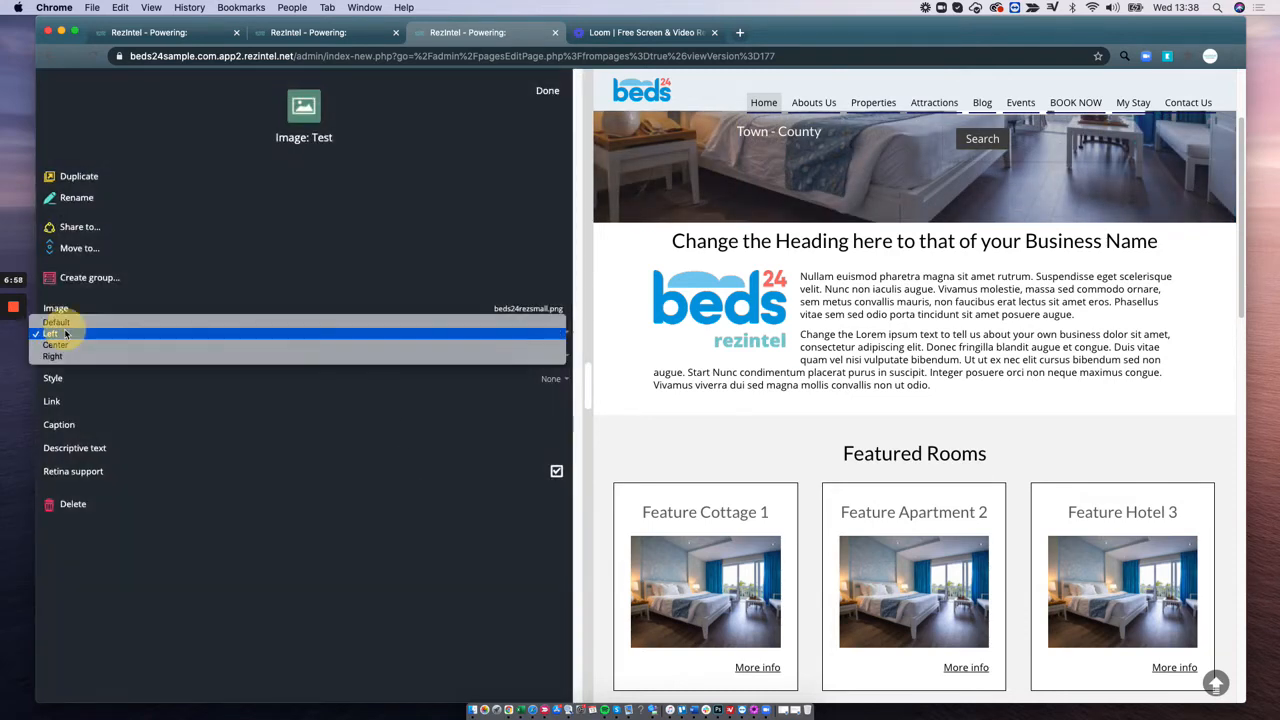
{"action": "left_click", "coordinate": [58, 357]}
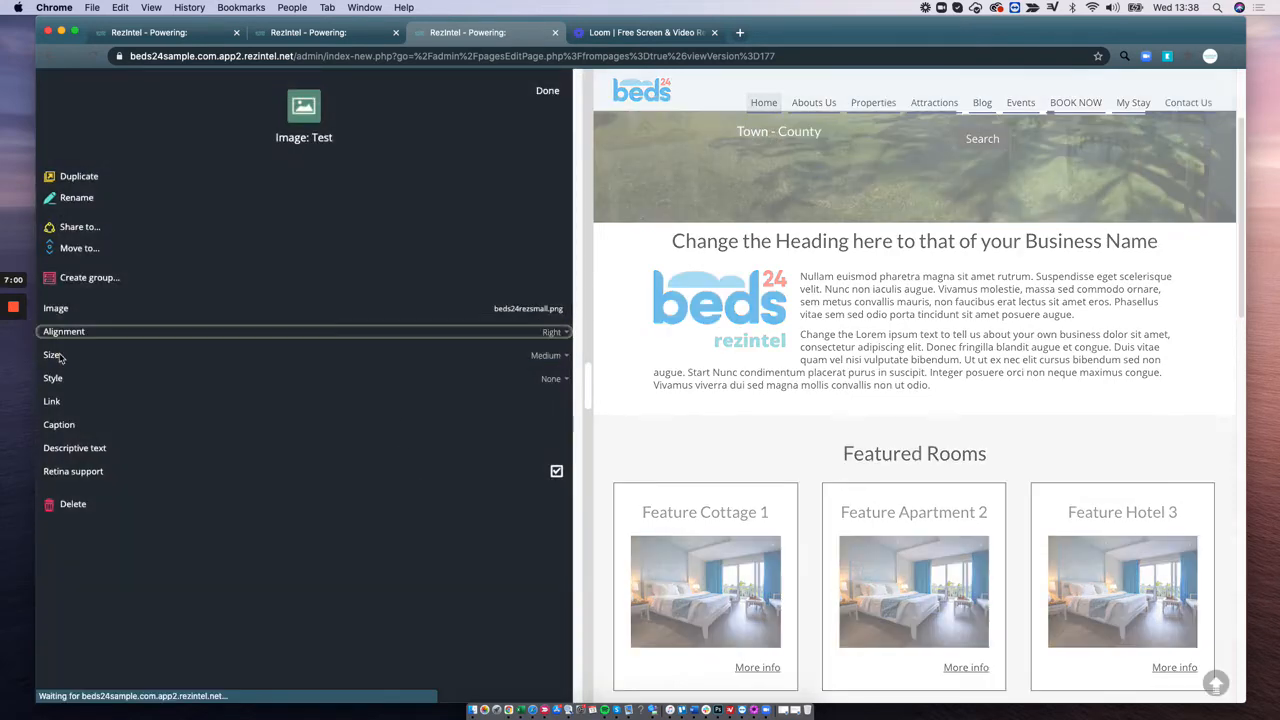
{"action": "left_click", "coordinate": [548, 92]}
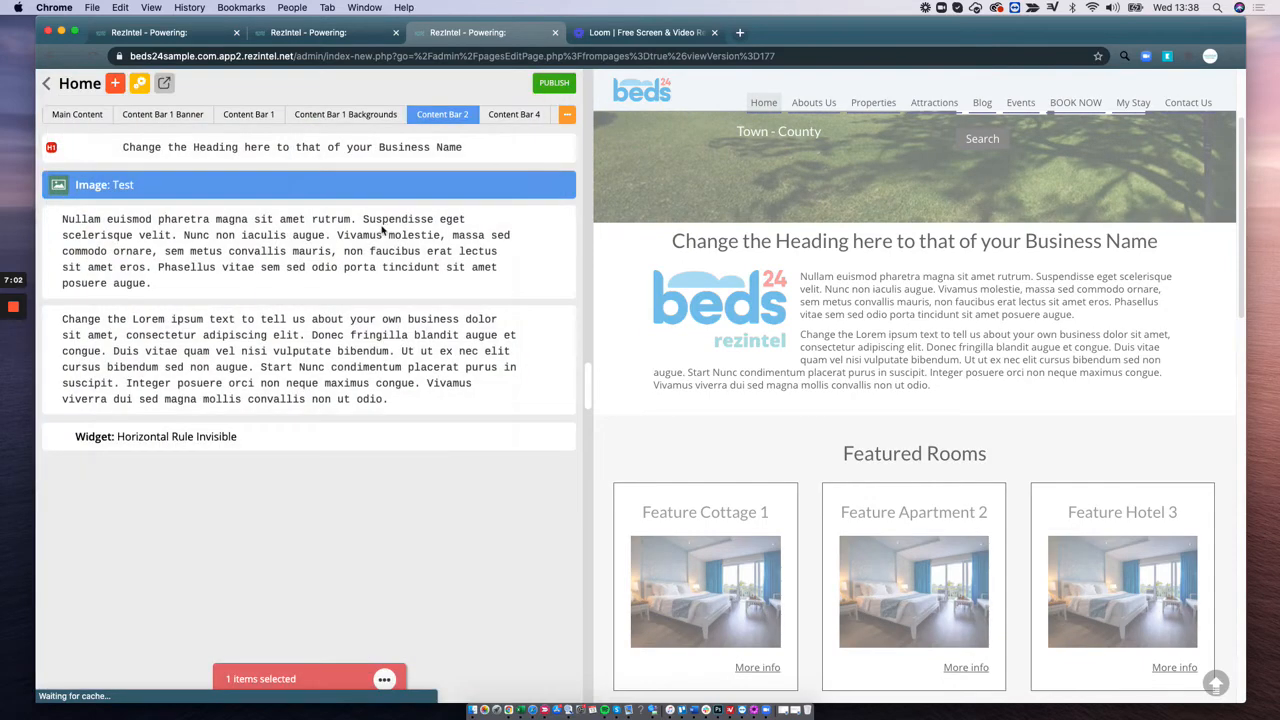
{"action": "left_click_drag", "start_coordinate": [380, 232], "coordinate": [357, 214]}
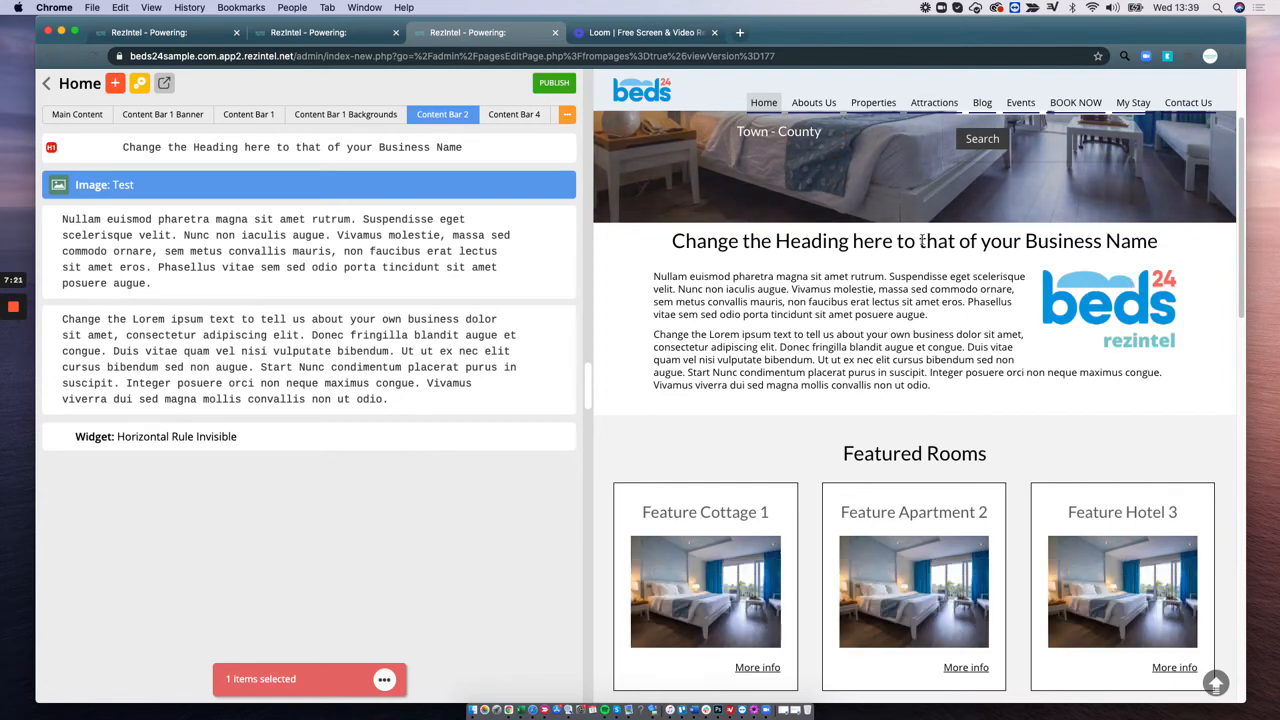
Set the "Test" image's alignment to Center and its size to Extra Large Landscape.
{"action": "left_click", "coordinate": [384, 679]}
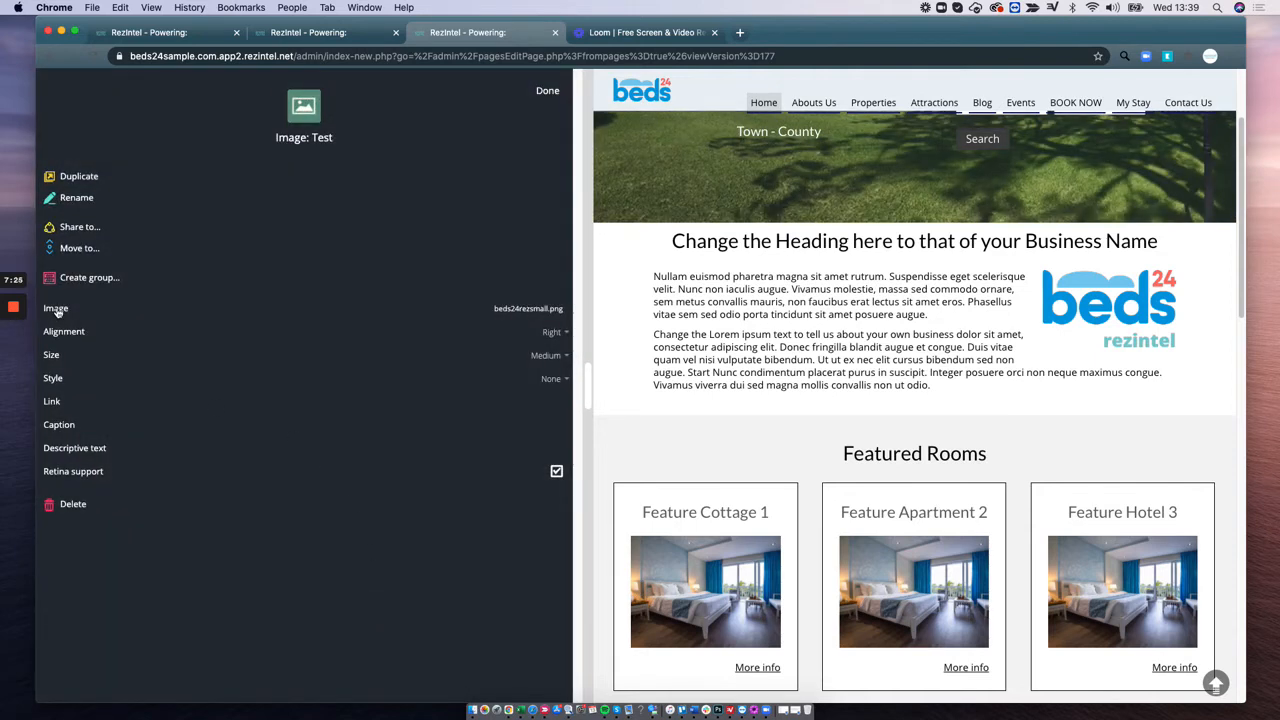
{"action": "left_click", "coordinate": [62, 332]}
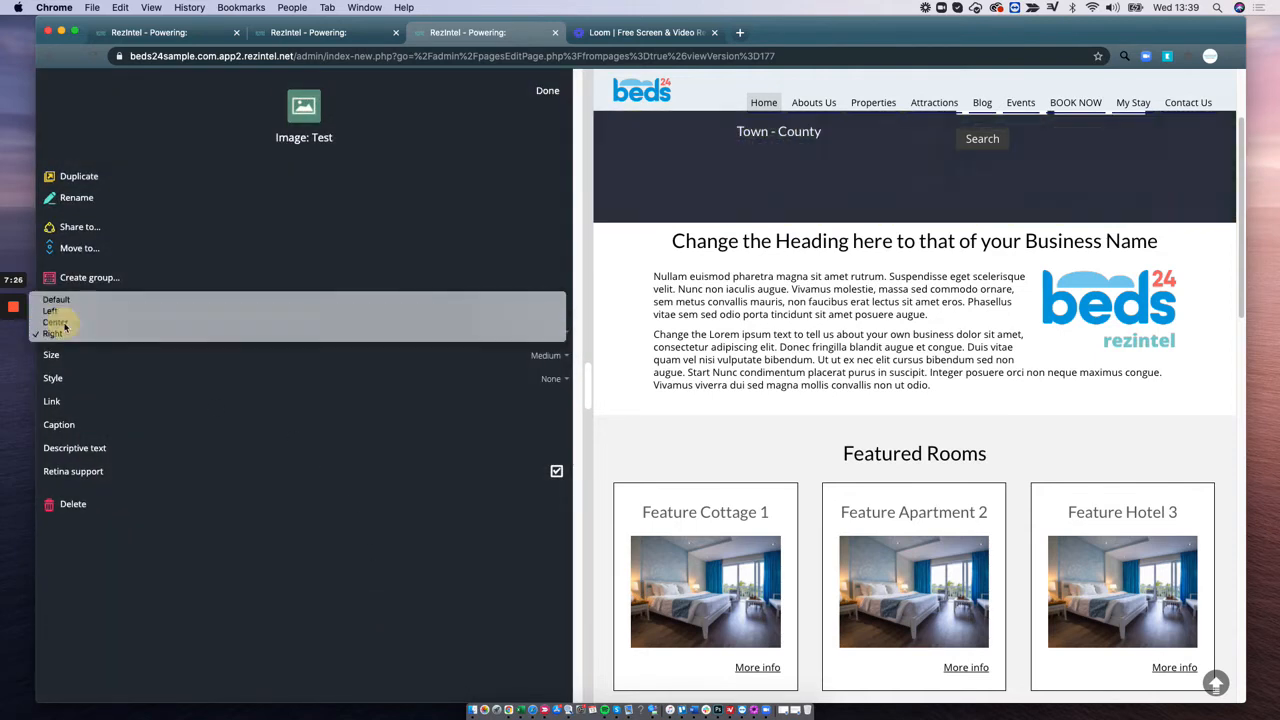
{"action": "left_click", "coordinate": [55, 322]}
{"action": "left_click", "coordinate": [62, 354]}
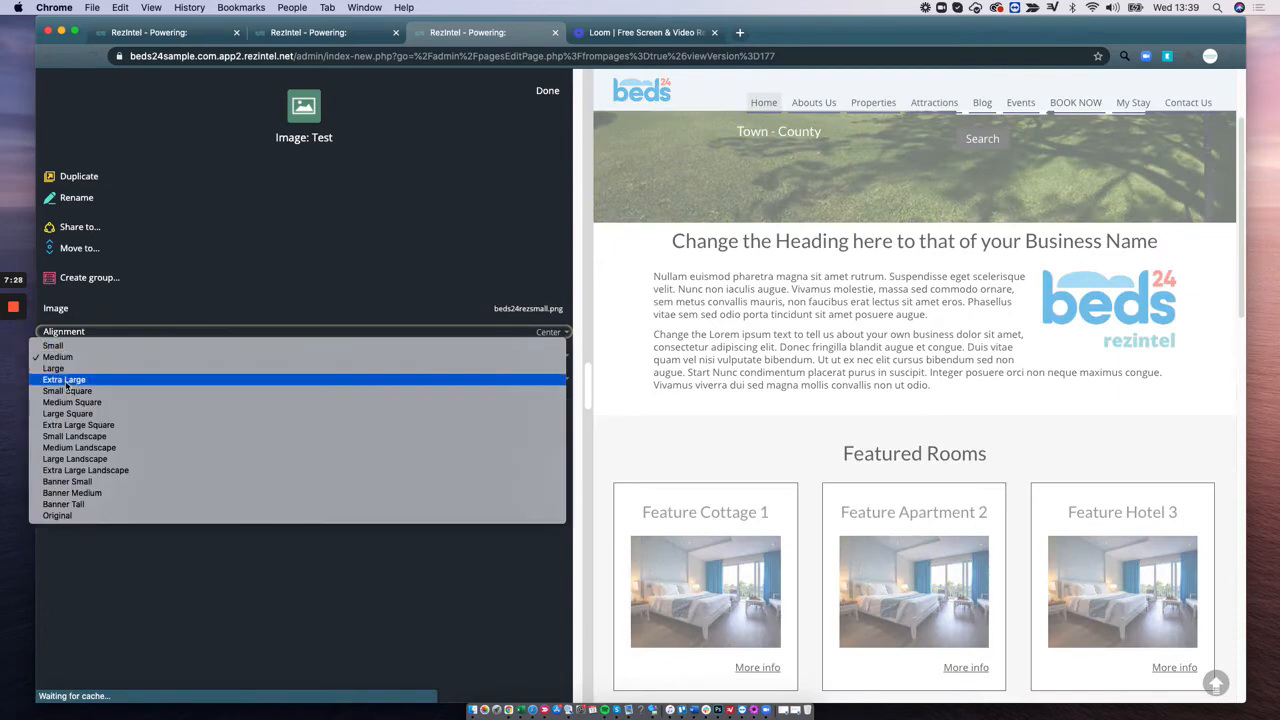
{"action": "left_click", "coordinate": [76, 471]}
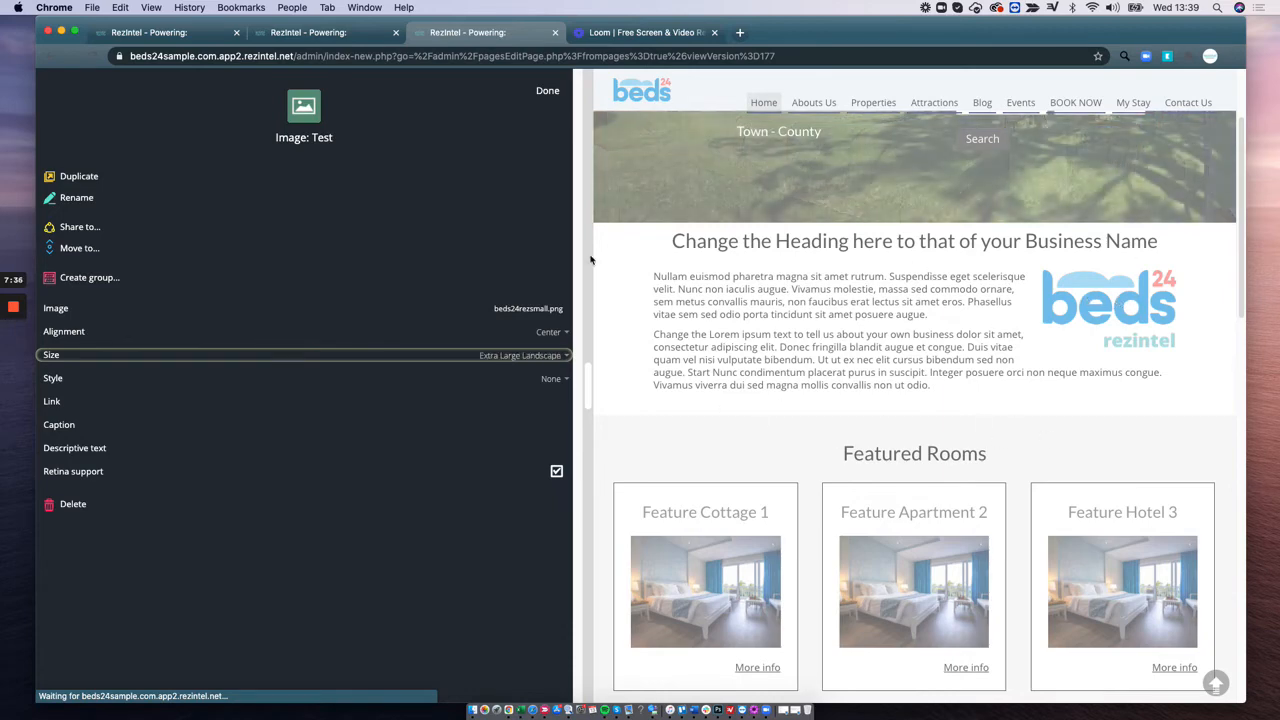
{"action": "left_click", "coordinate": [547, 91]}
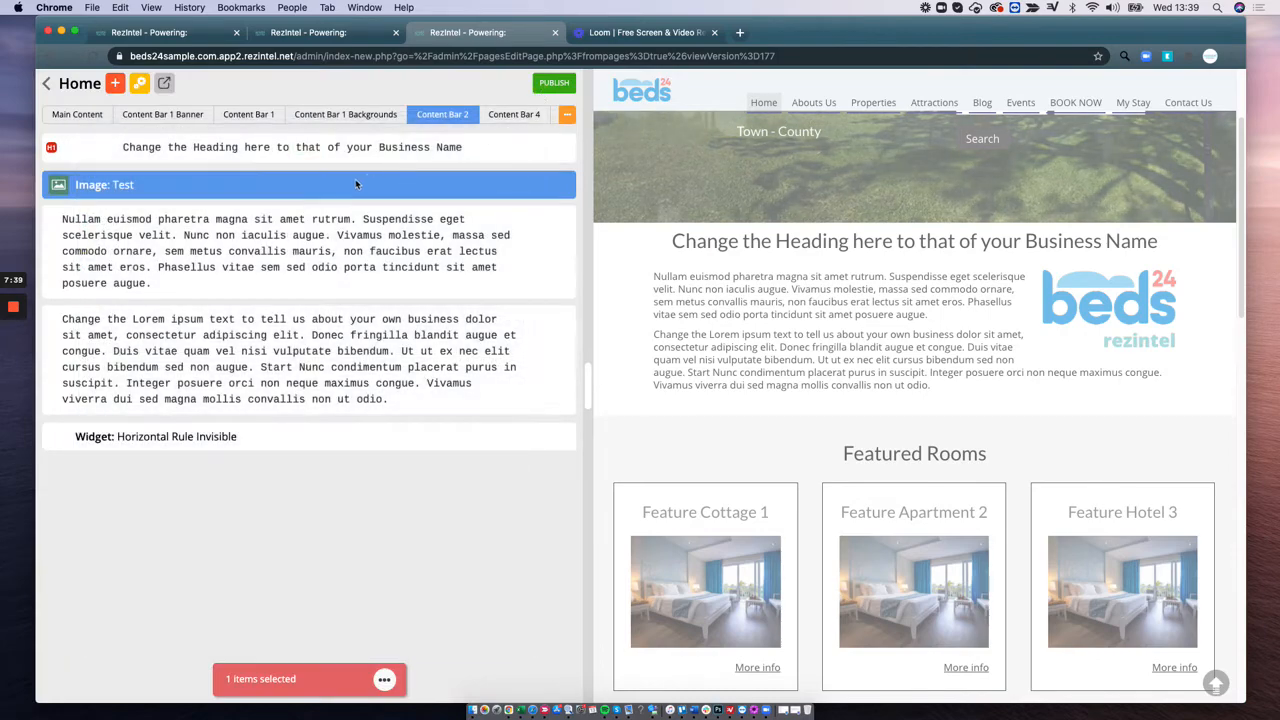
Delete the "Test" image widget from Content Bar 2 and publish the Home page.
{"action": "left_click", "coordinate": [386, 679]}
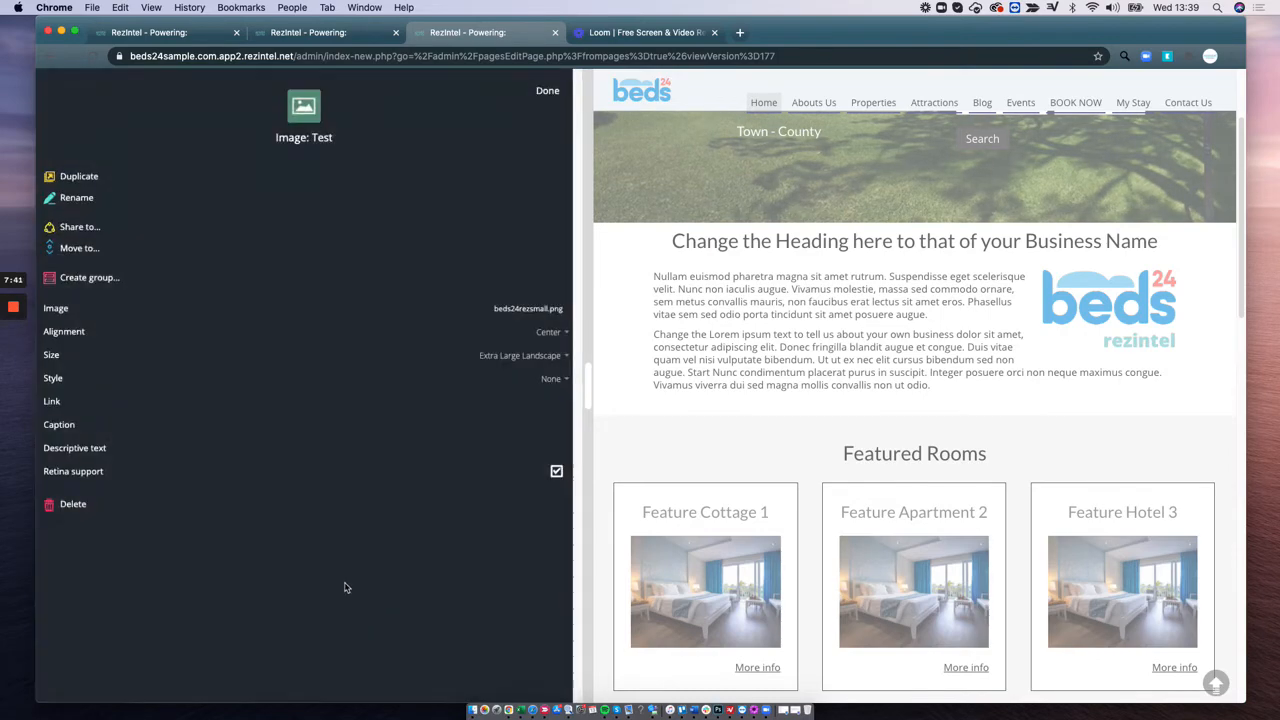
{"action": "left_click", "coordinate": [105, 503]}
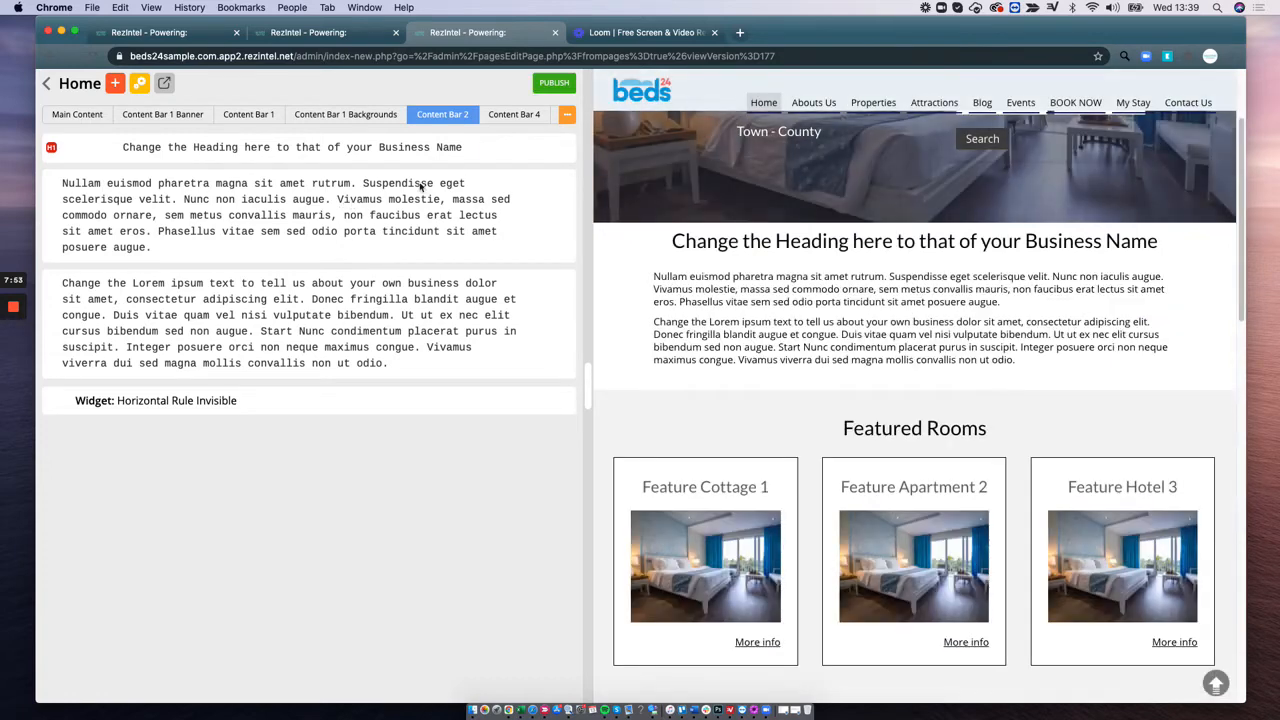
{"action": "left_click", "coordinate": [546, 86]}
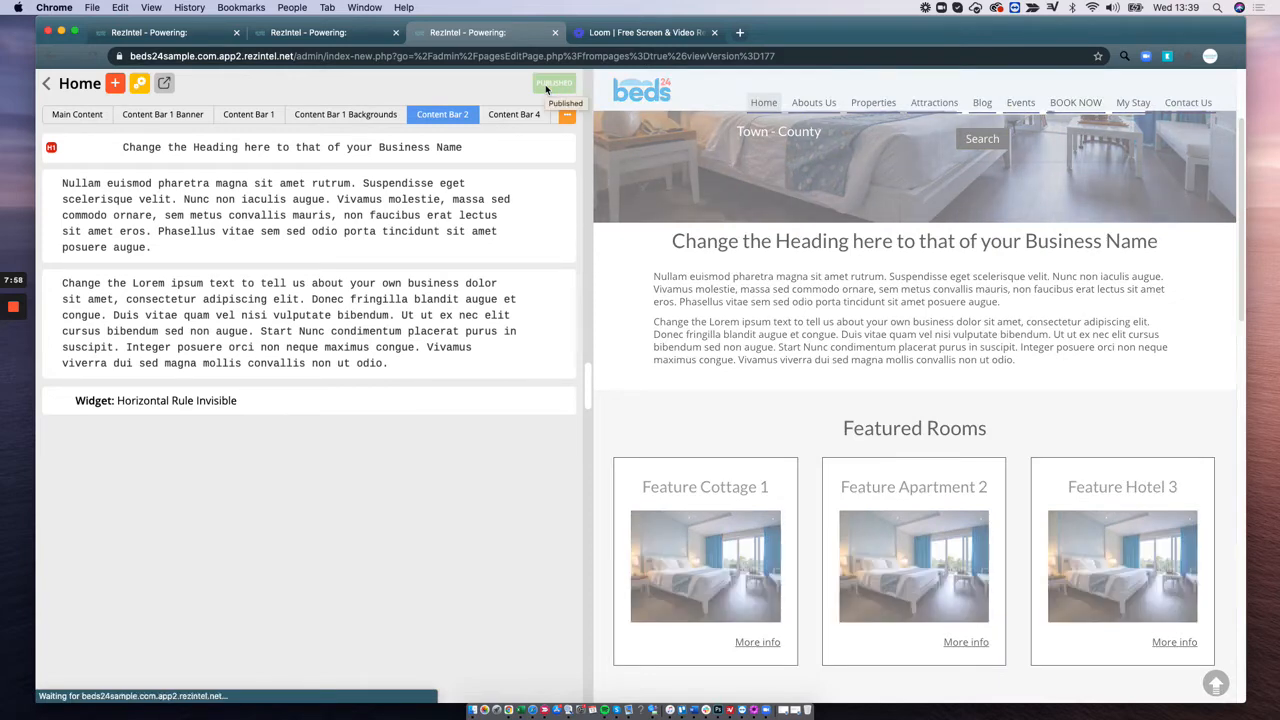
Examine the text styles and text format options for the "Nullam euismod" paragraph, then close its settings without changing them.
{"action": "left_click", "coordinate": [280, 224]}
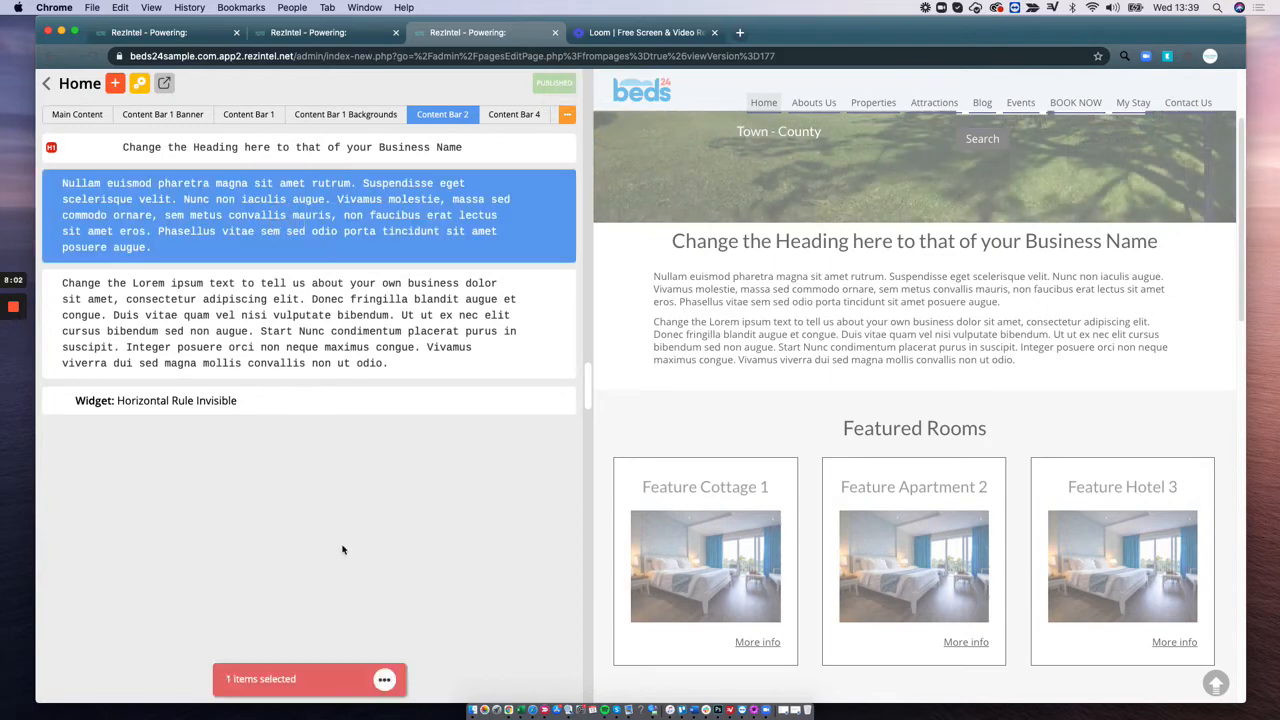
{"action": "left_click", "coordinate": [384, 680]}
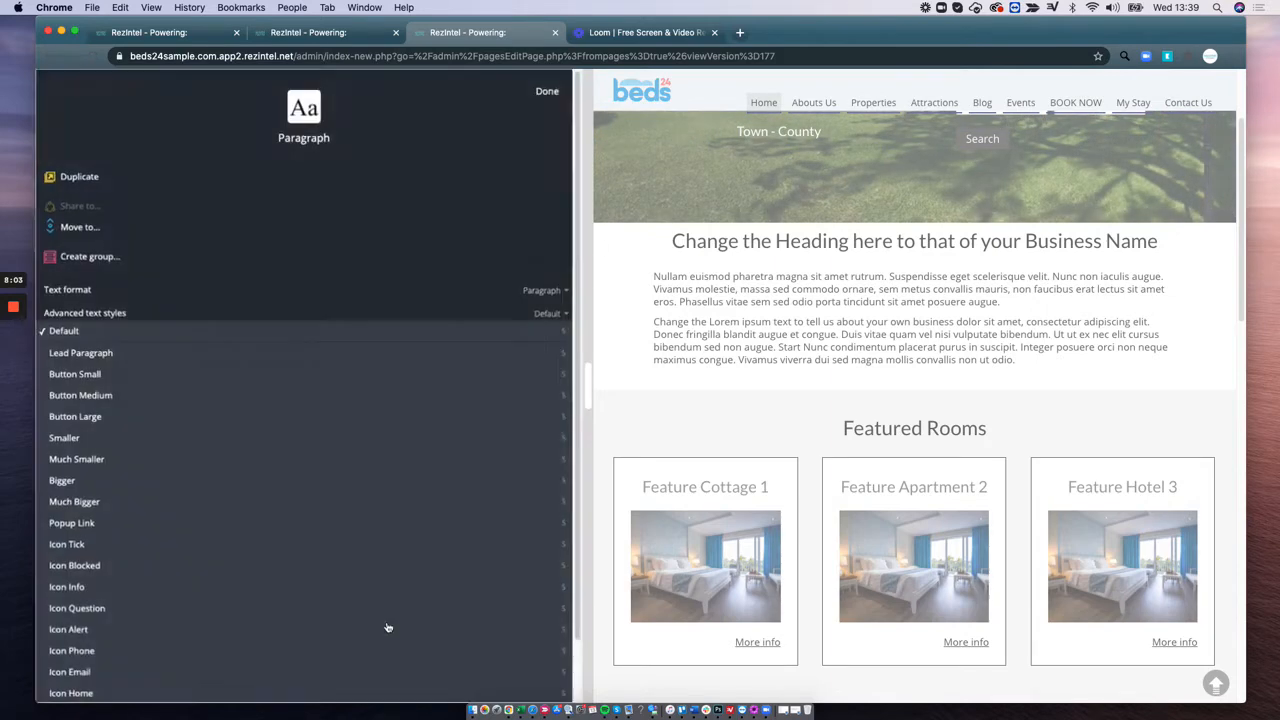
{"action": "left_click", "coordinate": [87, 292]}
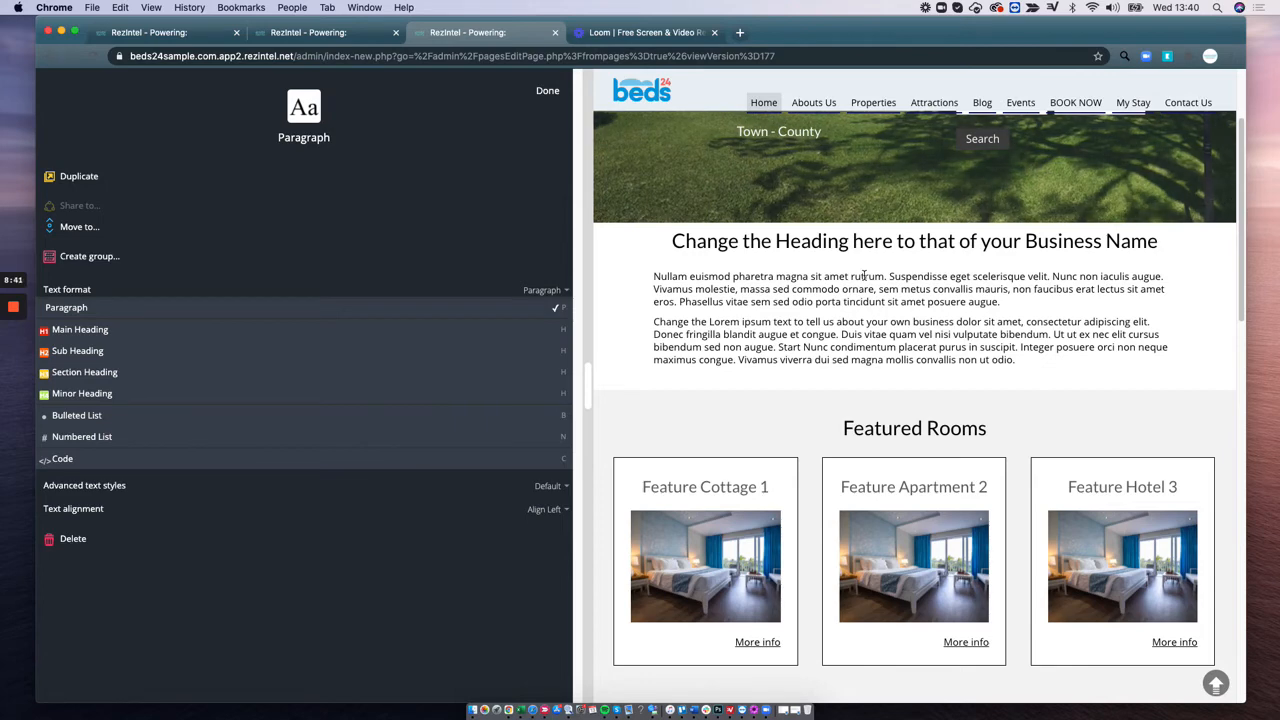
{"action": "left_click", "coordinate": [547, 92]}
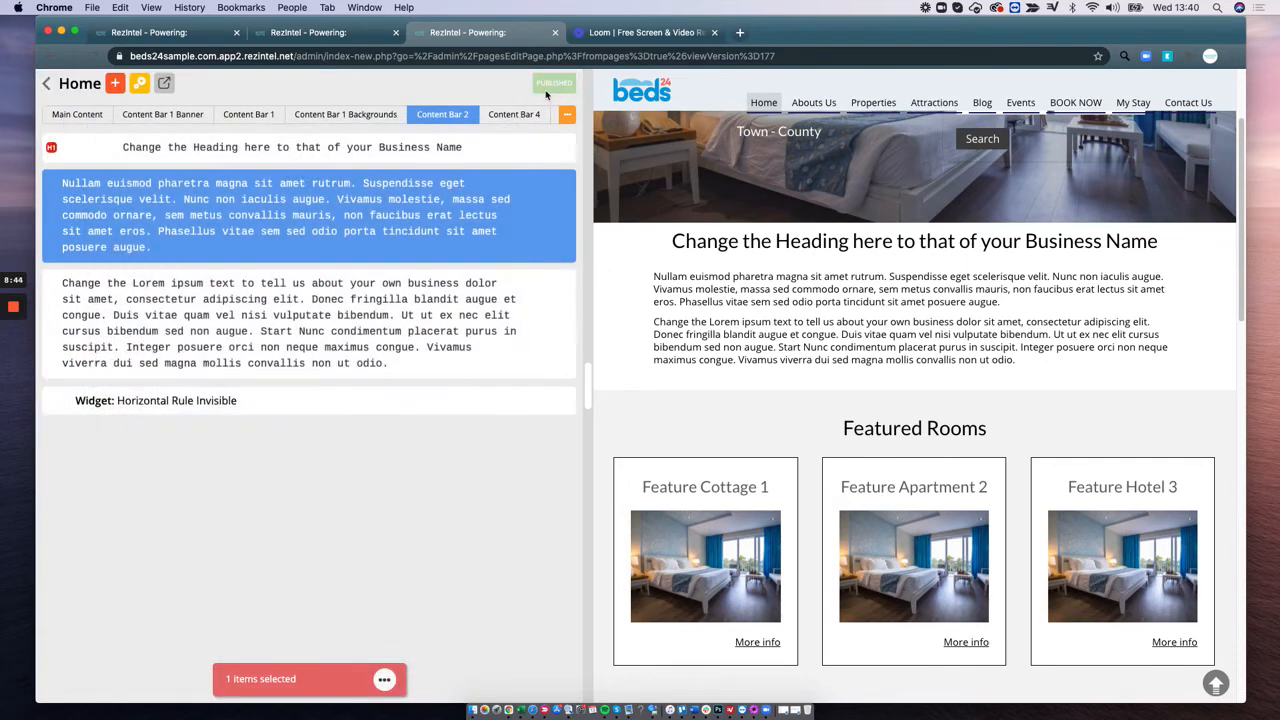
Leave the Home page editor, open the site template's design settings for Content Bar 2, and view the fonts available for H1.
{"action": "left_click", "coordinate": [43, 86]}
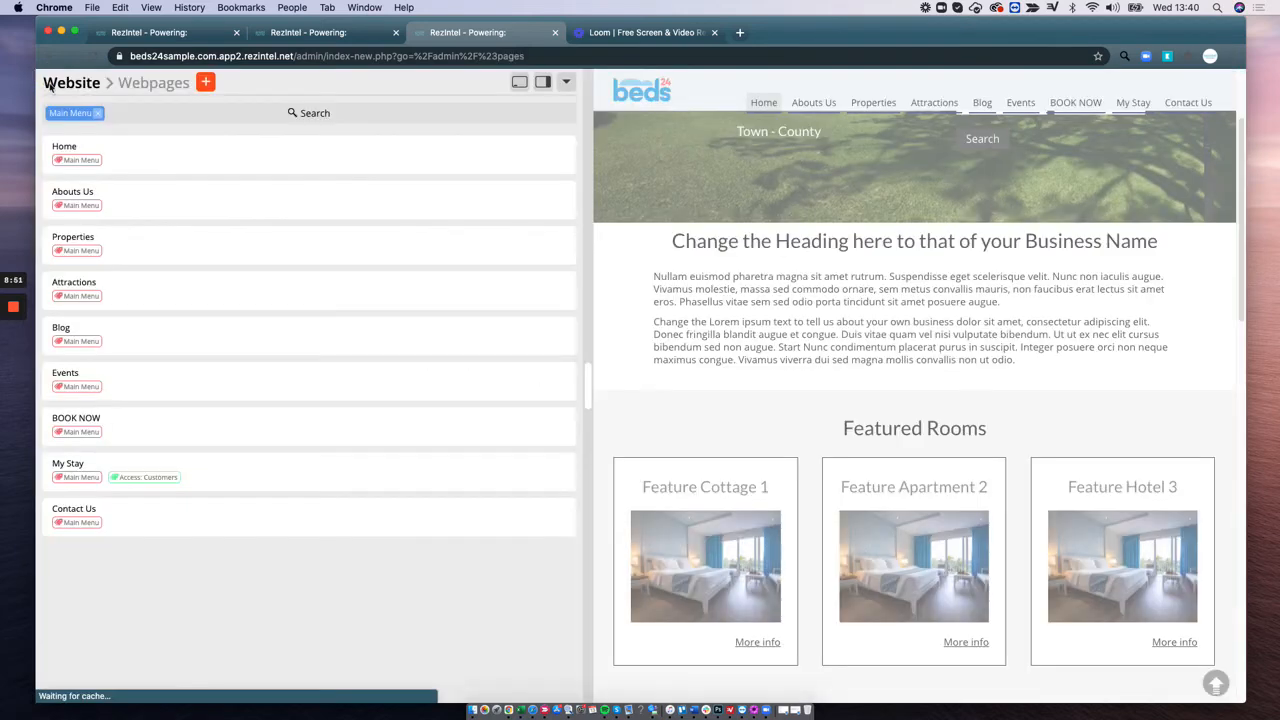
{"action": "left_click", "coordinate": [519, 85]}
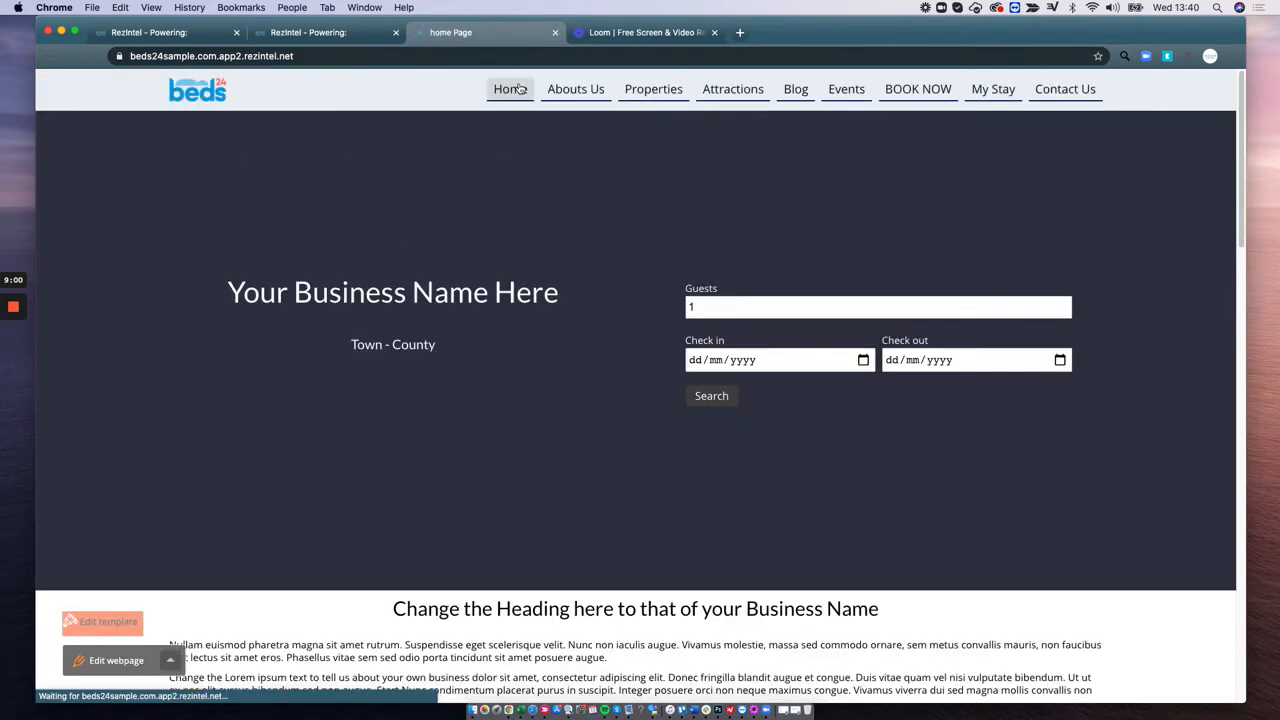
{"action": "left_click", "coordinate": [105, 627]}
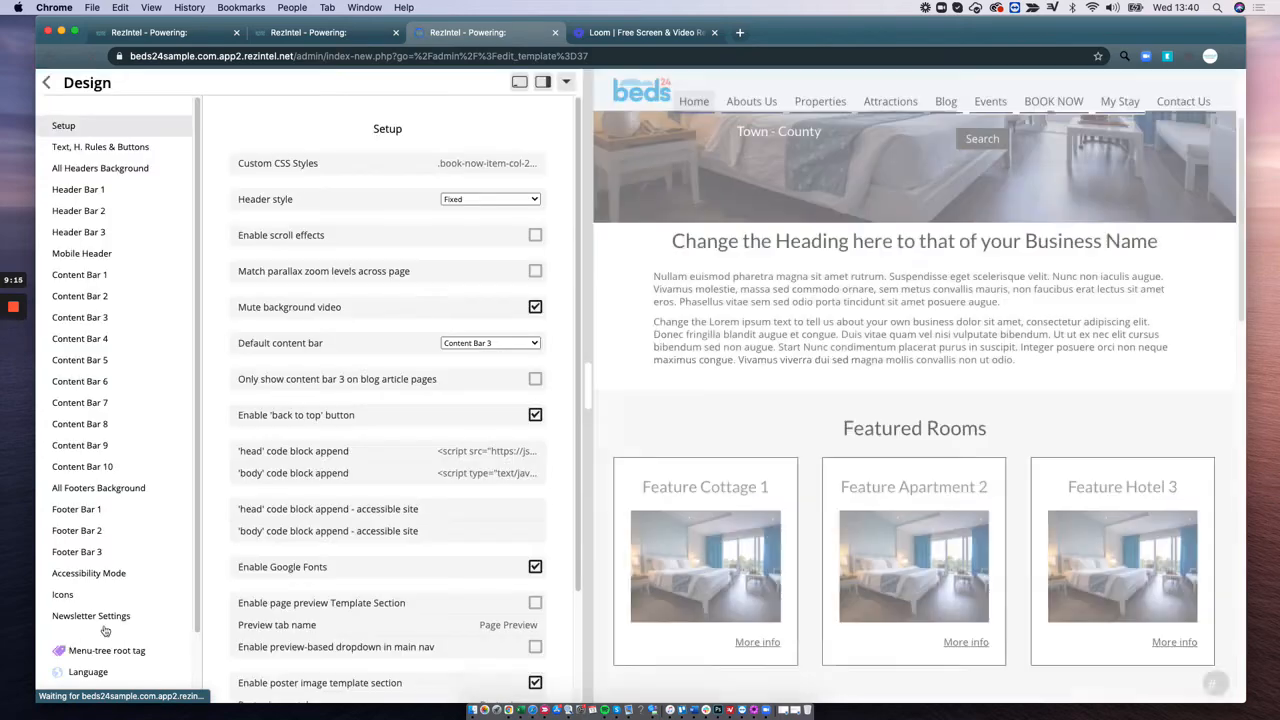
{"action": "left_click", "coordinate": [84, 298]}
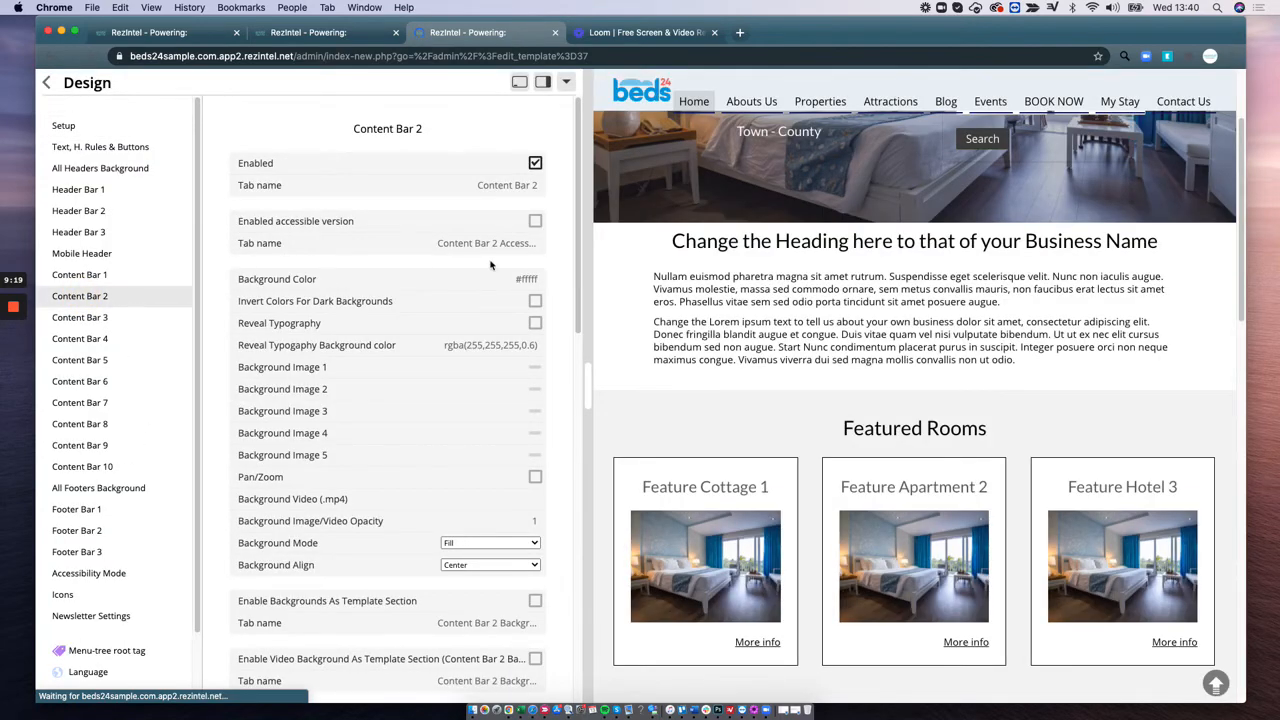
{"action": "left_click_drag", "start_coordinate": [582, 234], "coordinate": [577, 528]}
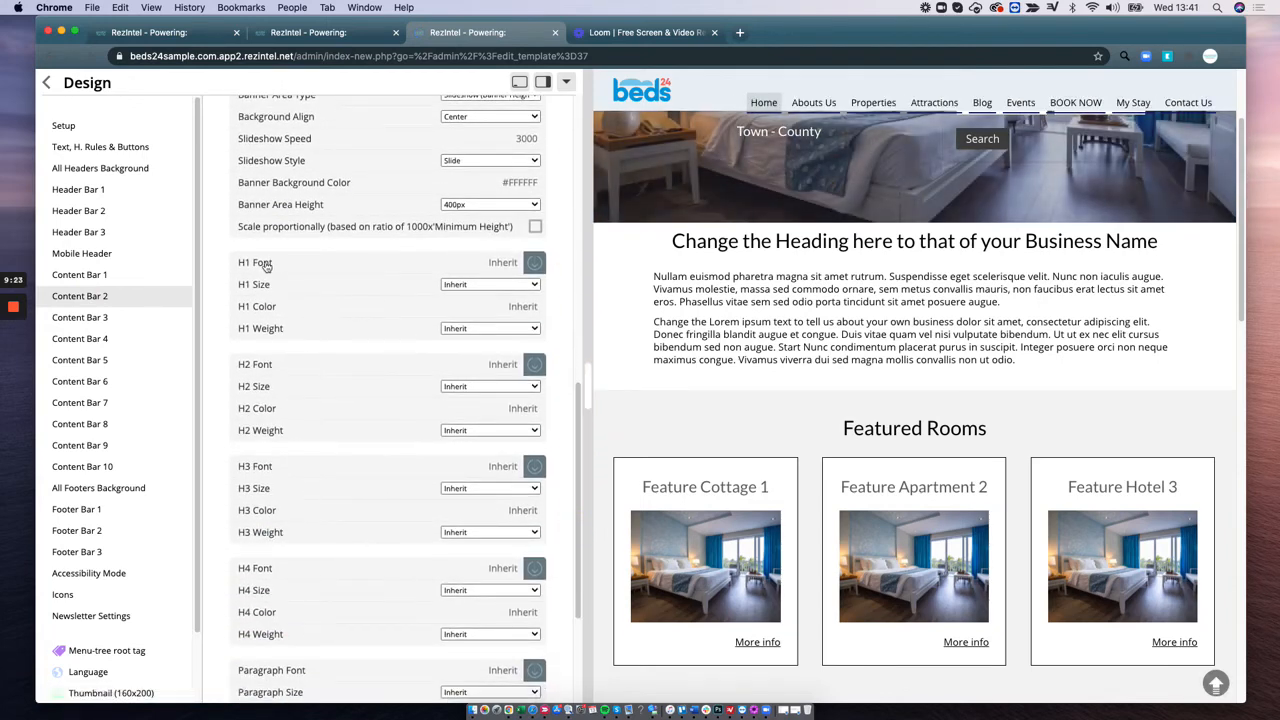
{"action": "left_click", "coordinate": [499, 264]}
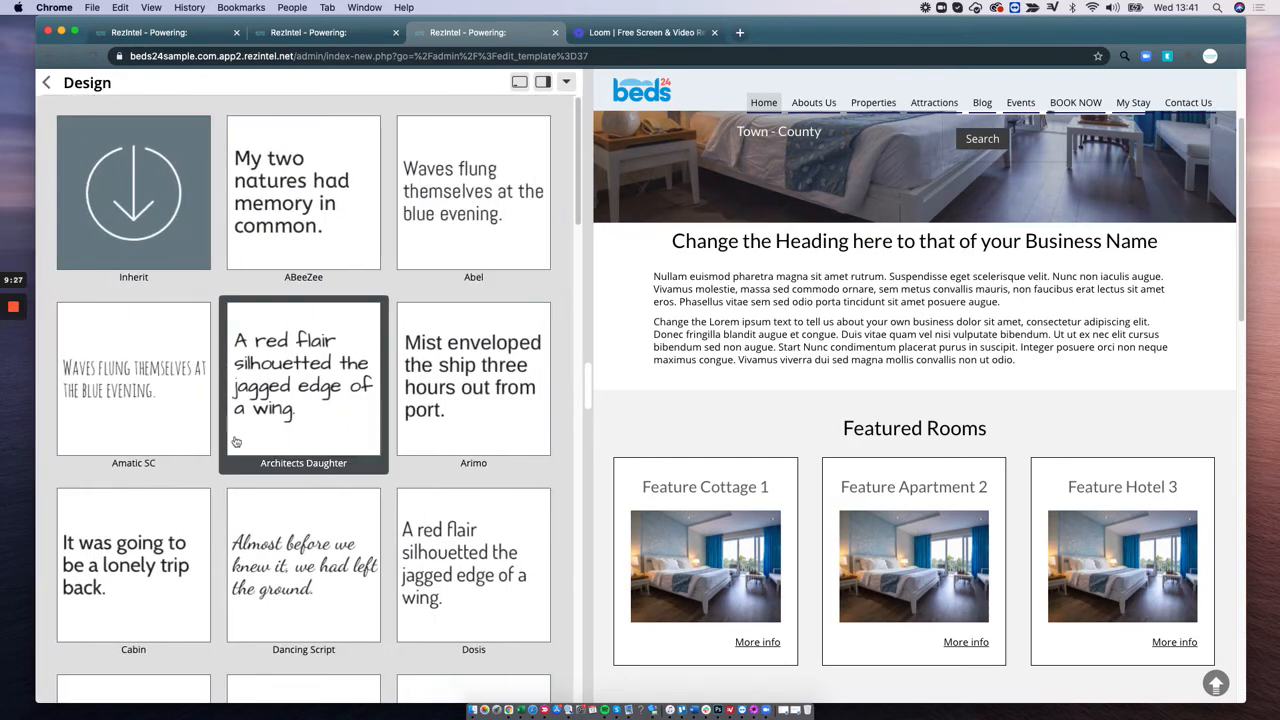
Exit the H1 font choices, reopen the template's Content Bar 2 design settings from the live website, and review the H1 sizes, keeping Inherit.
{"action": "left_click", "coordinate": [49, 84]}
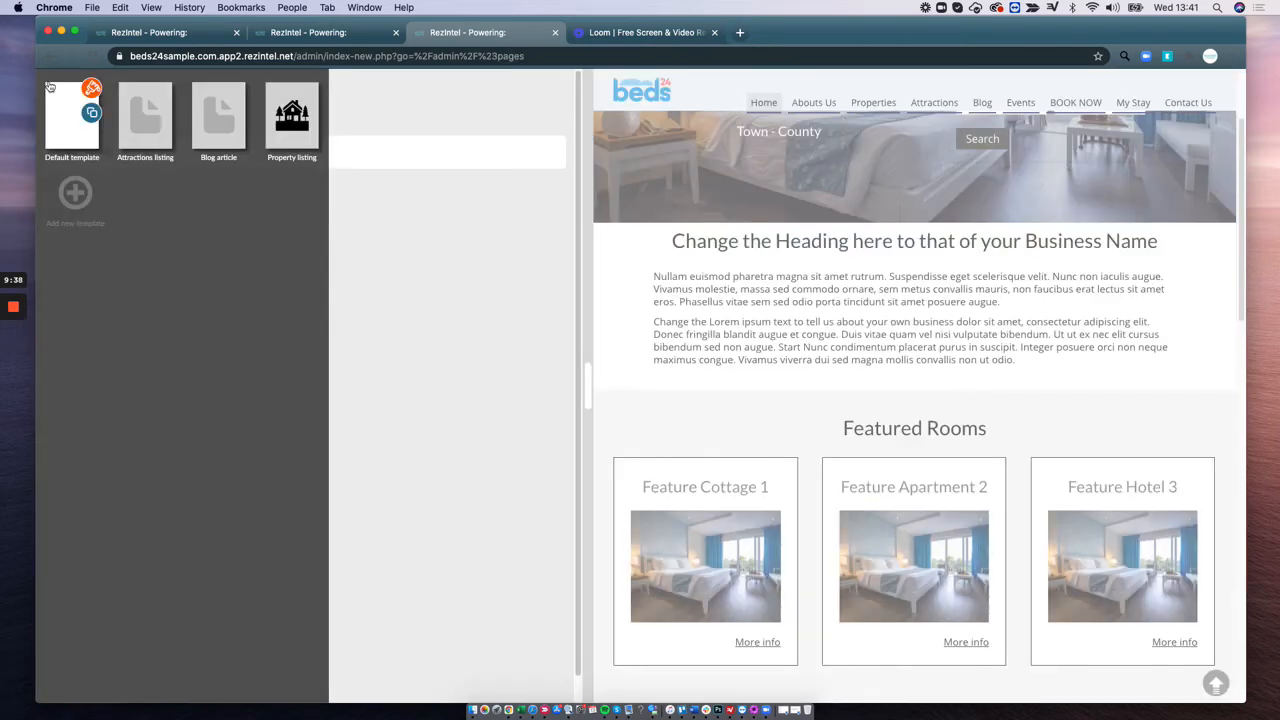
{"action": "left_click", "coordinate": [429, 200]}
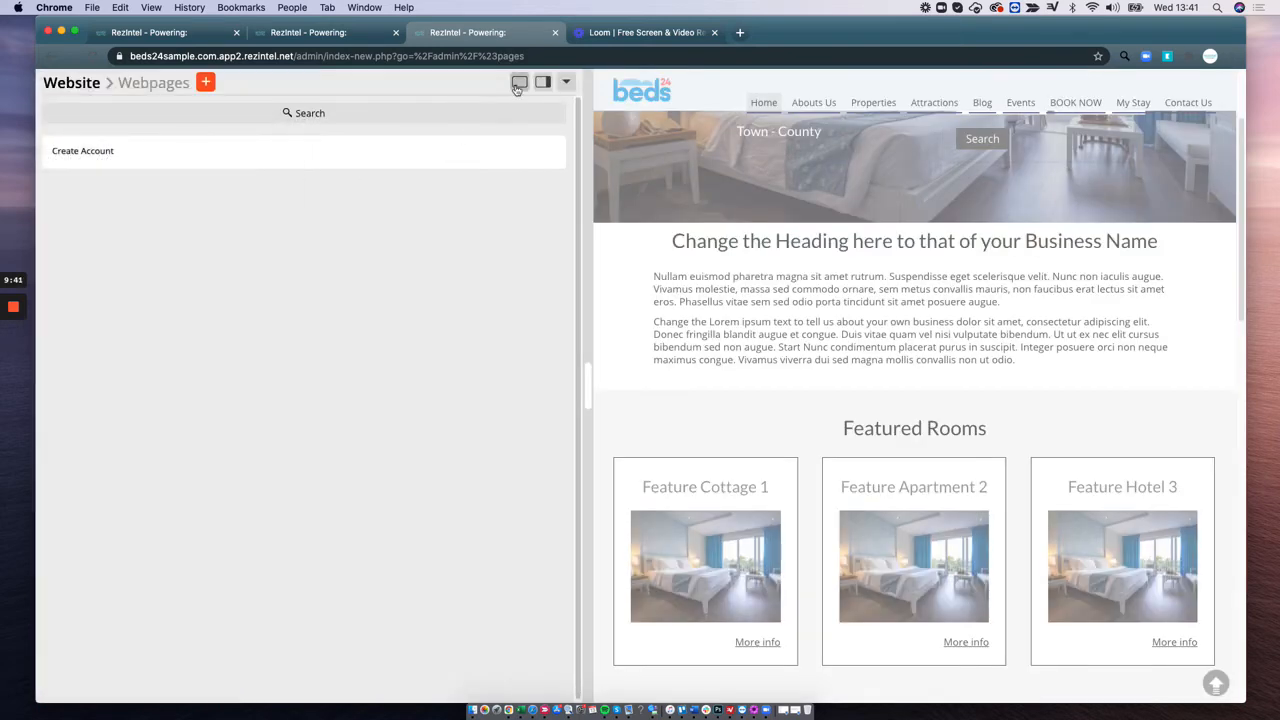
{"action": "left_click", "coordinate": [517, 88]}
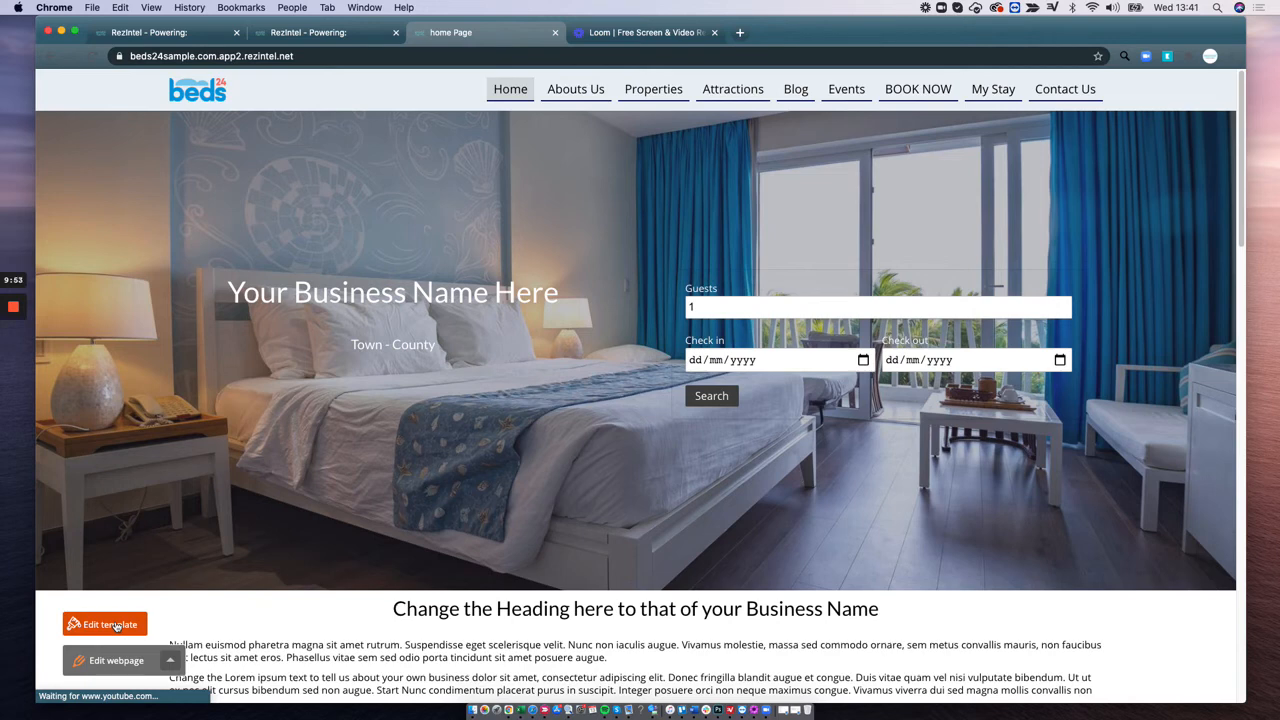
{"action": "left_click", "coordinate": [116, 625]}
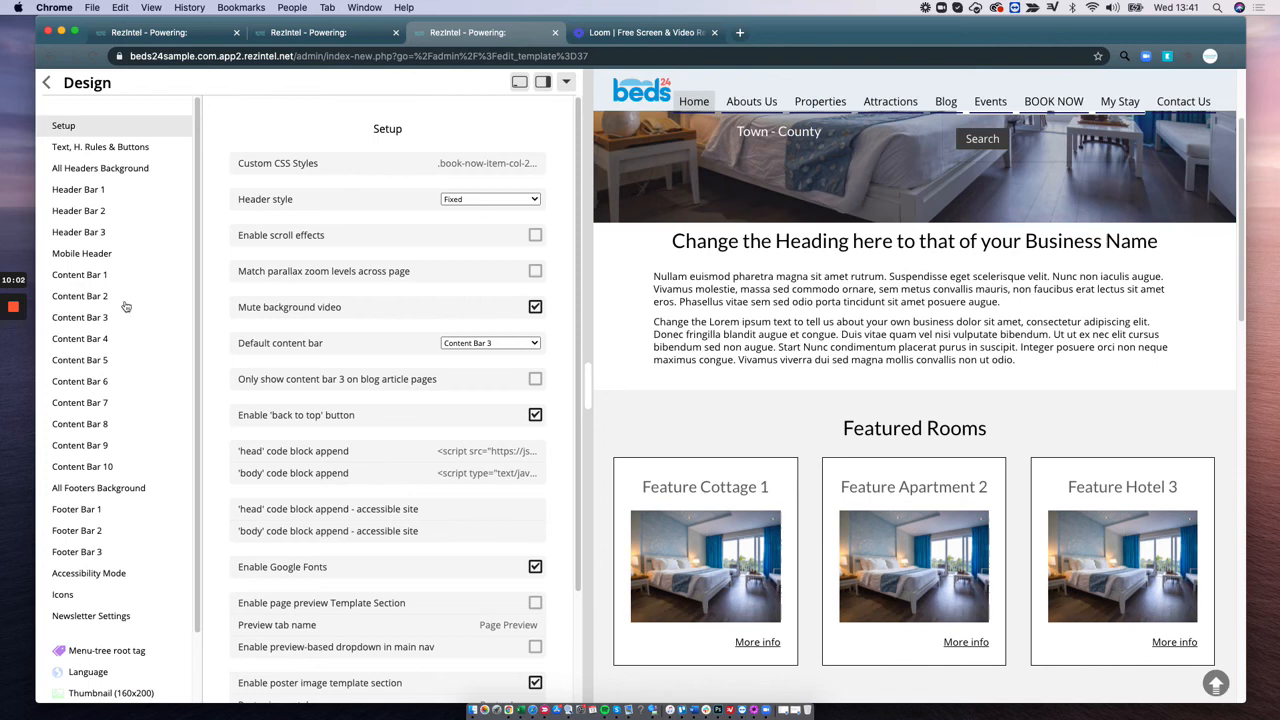
{"action": "left_click", "coordinate": [104, 296]}
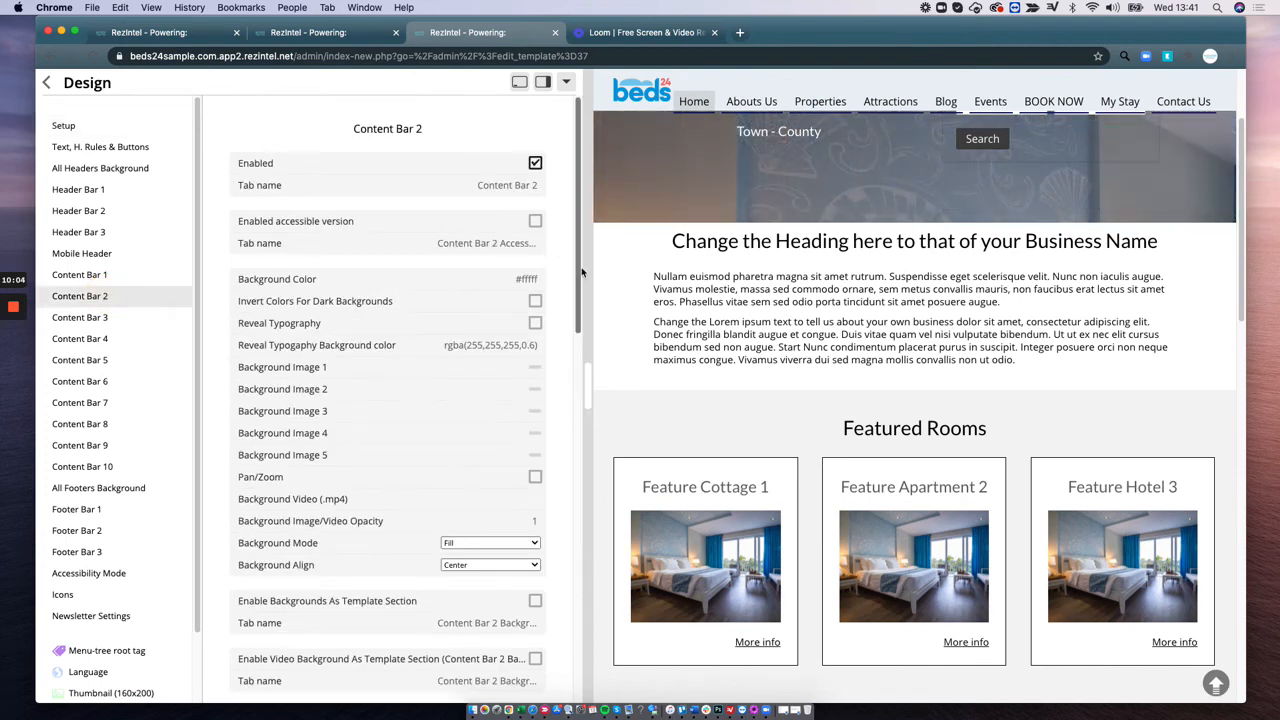
{"action": "left_click_drag", "start_coordinate": [578, 272], "coordinate": [568, 484]}
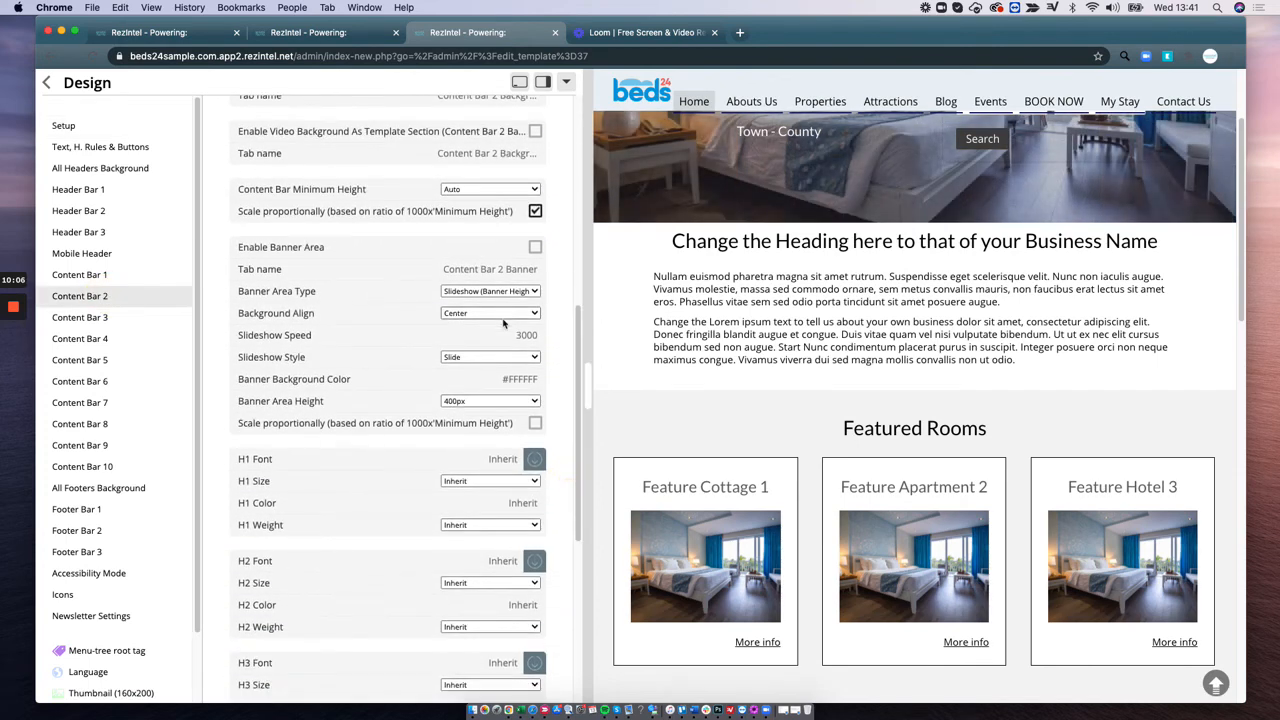
{"action": "left_click", "coordinate": [479, 482]}
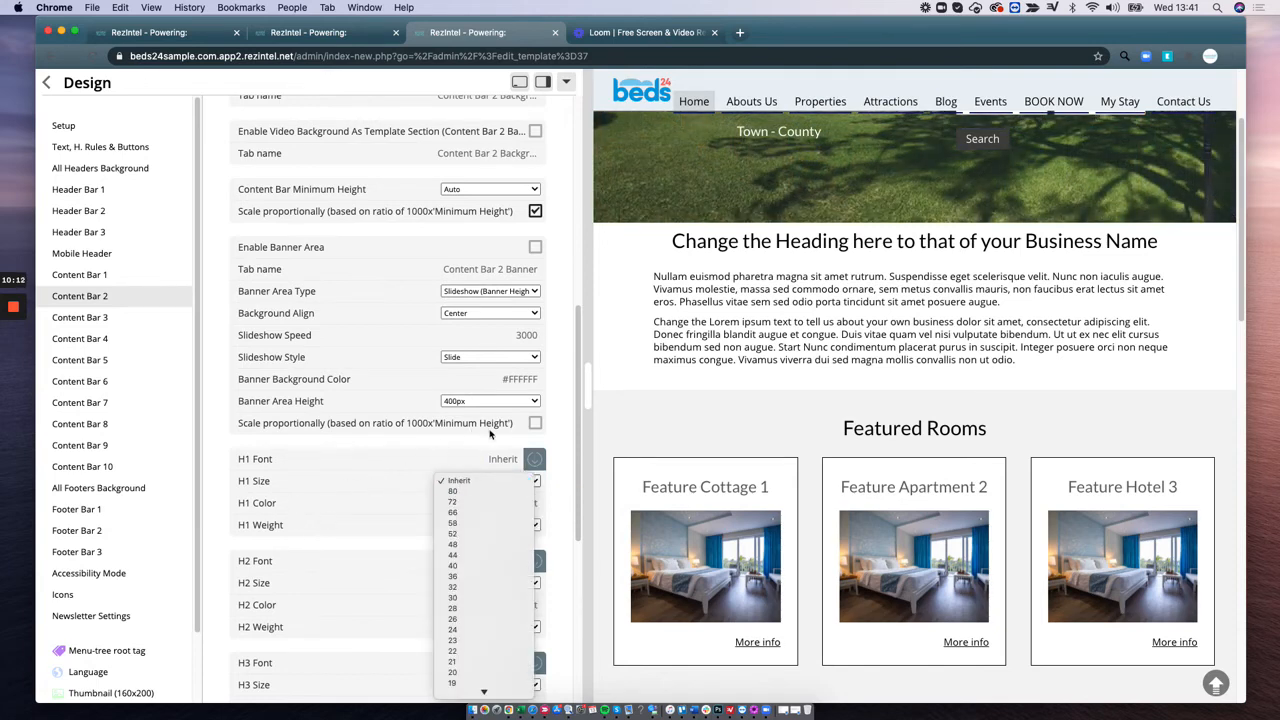
{"action": "left_click", "coordinate": [460, 481]}
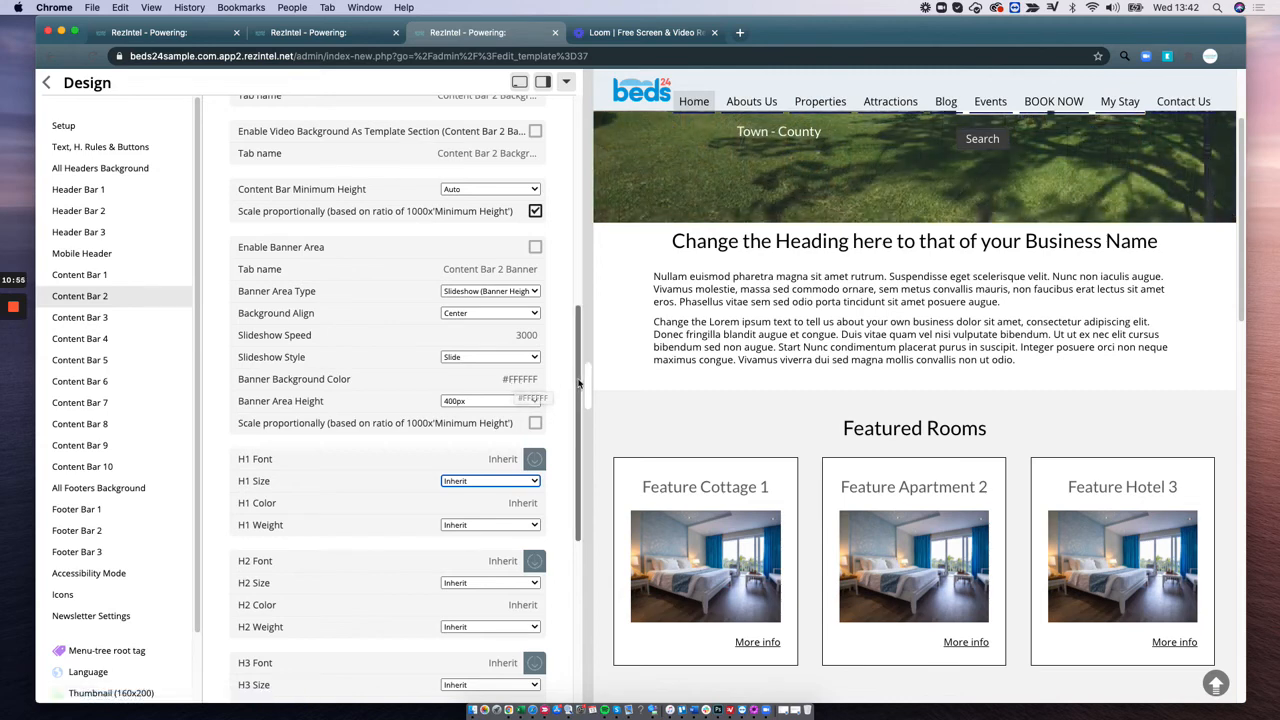
Review Content Bar 2's background settings and look through the design settings of Content Bar 1, Content Bar 2 and Content Bar 3.
{"action": "left_click_drag", "start_coordinate": [577, 385], "coordinate": [589, 188]}
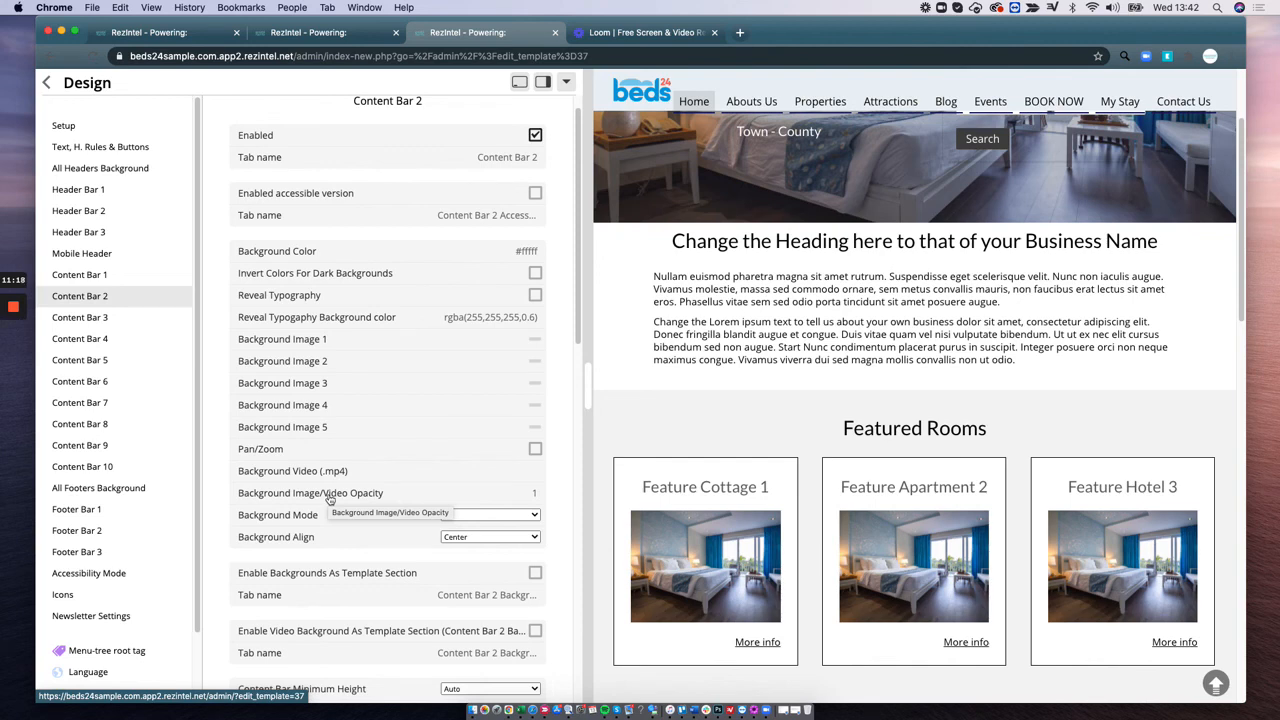
{"action": "left_click_drag", "start_coordinate": [581, 300], "coordinate": [571, 200]}
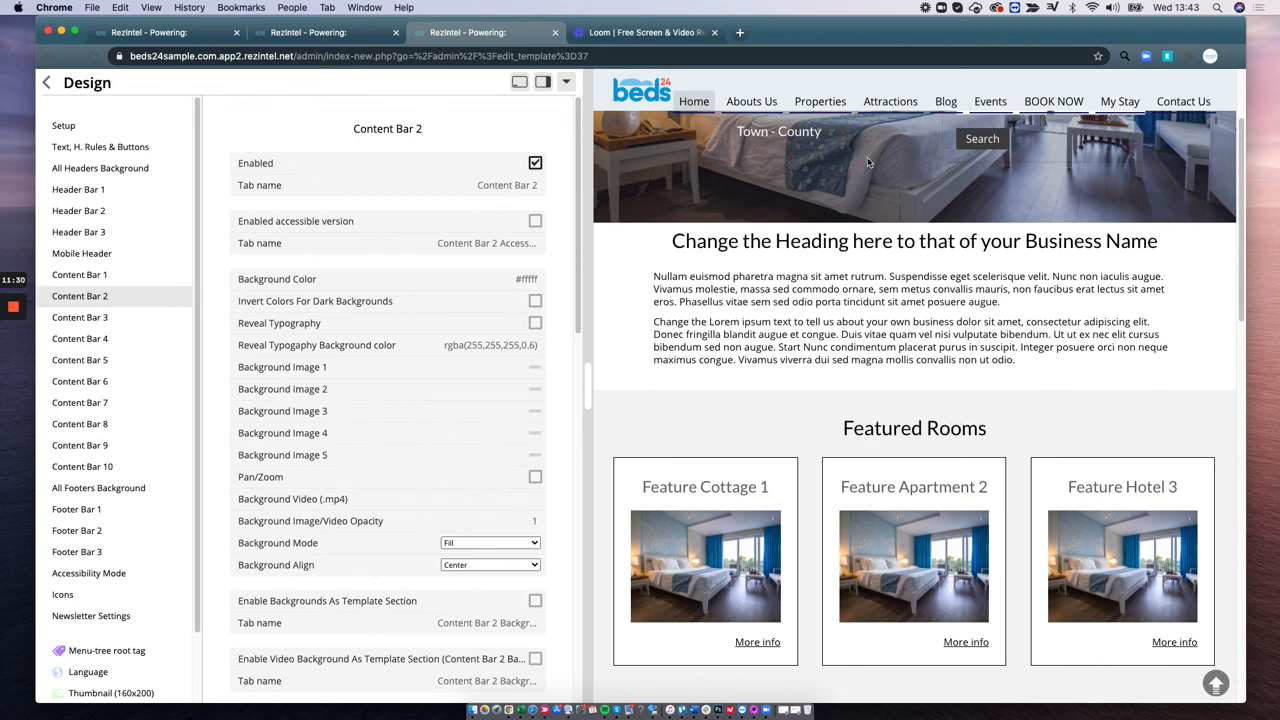
{"action": "left_click", "coordinate": [80, 274]}
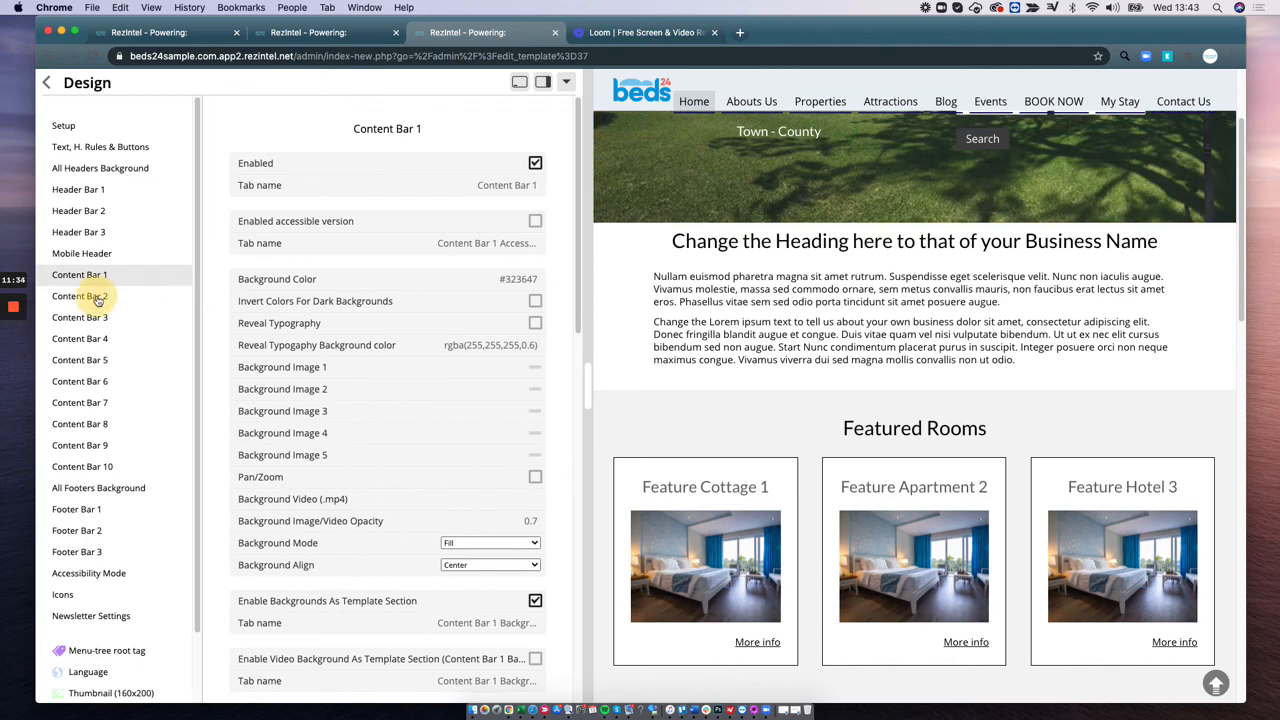
{"action": "left_click", "coordinate": [97, 297]}
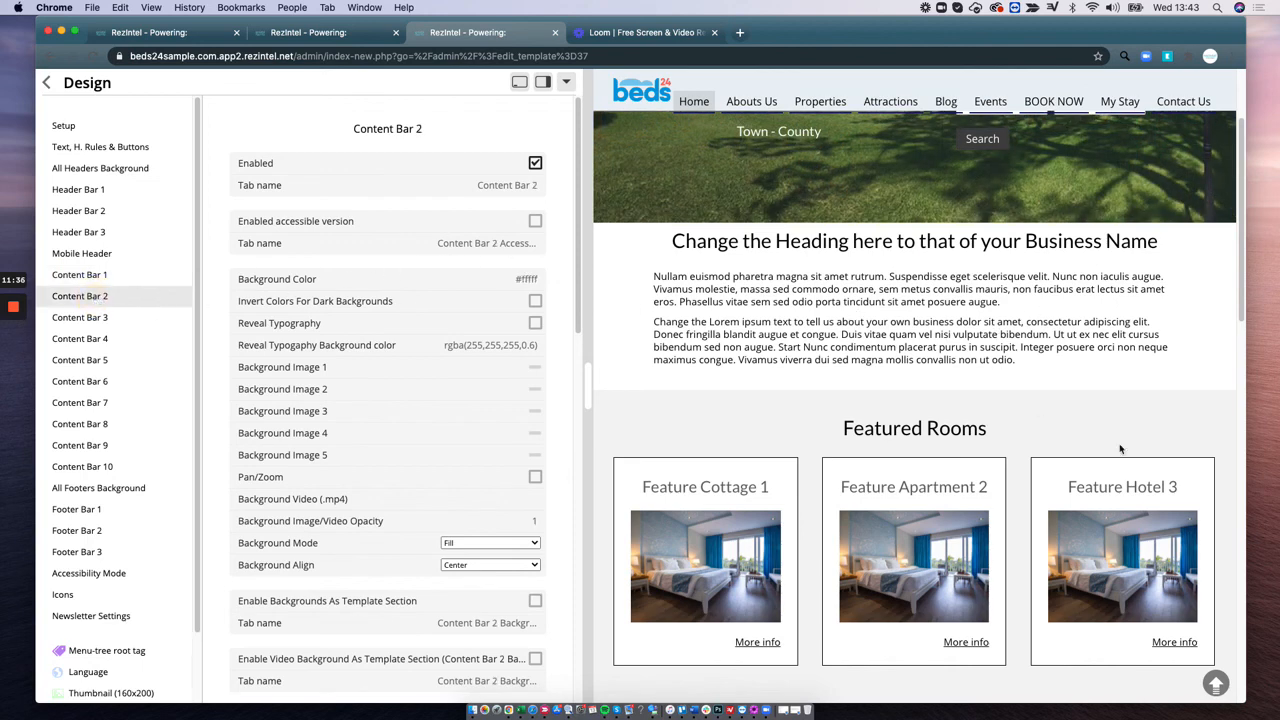
{"action": "left_click", "coordinate": [88, 317]}
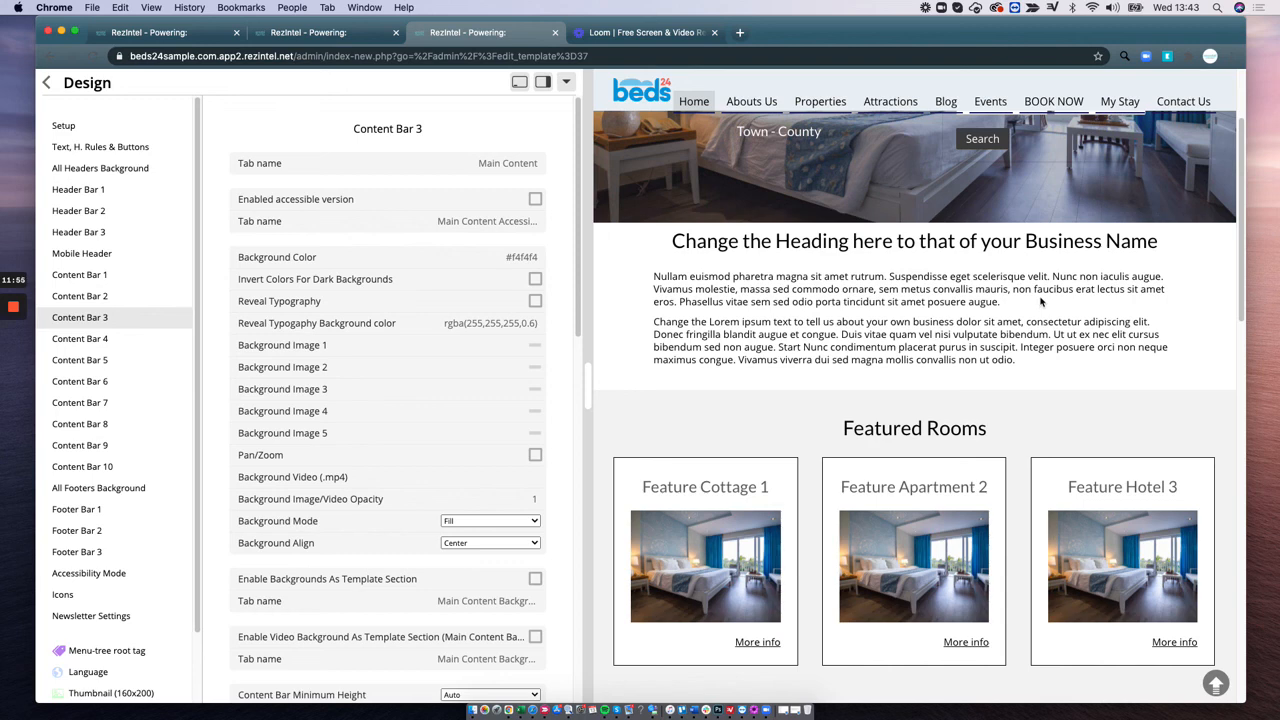
{"action": "mouse_move", "coordinate": [14, 338]}
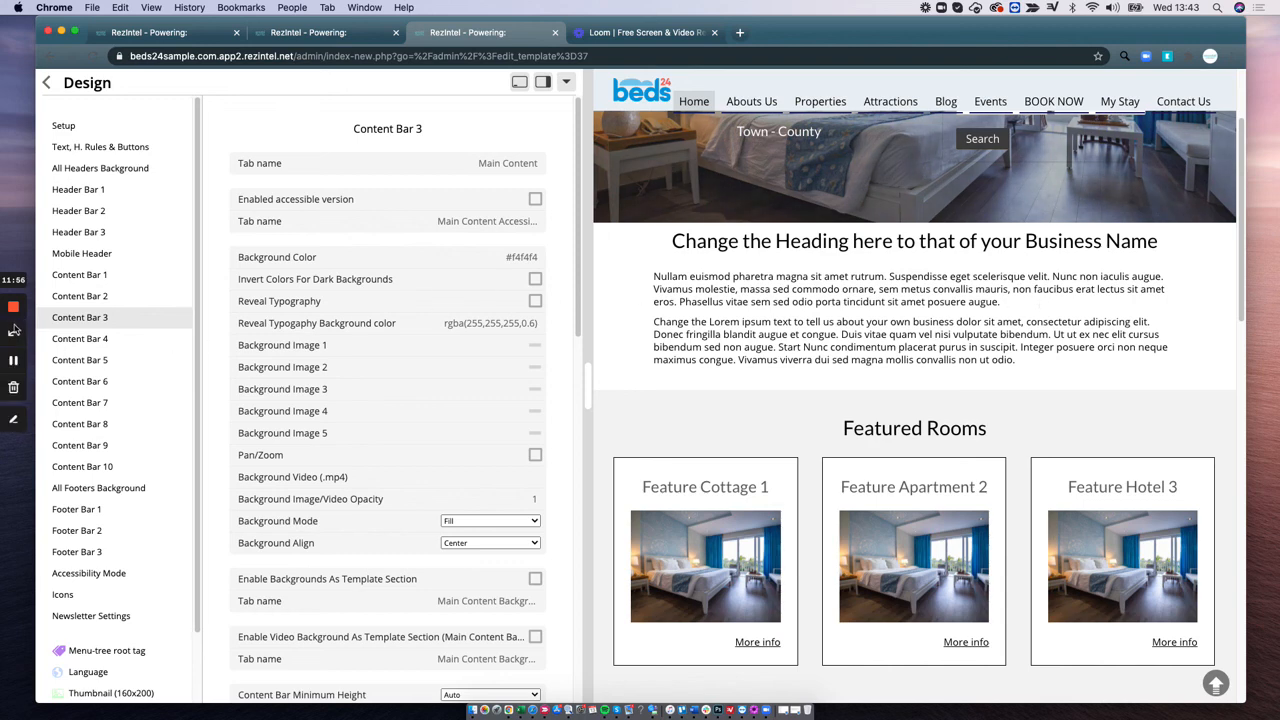